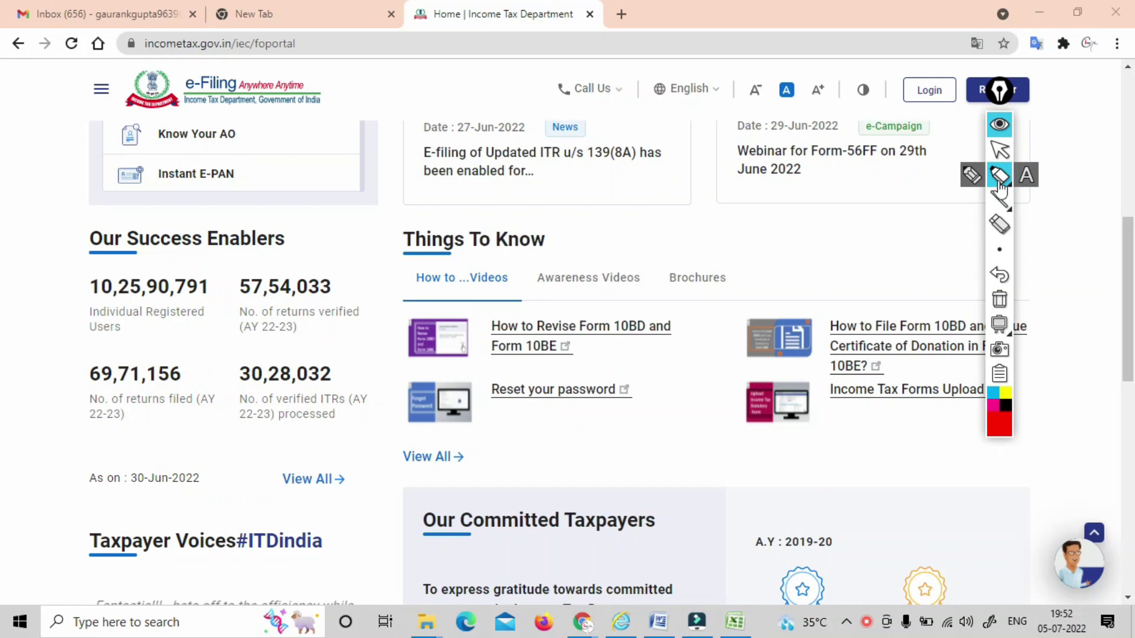
Handwrite a circled "CA" in red ink, linked to a circled "Update" and an underlined "2022"
mouse_move(300, 214)
mouse_down()
mouse_move(316, 233)
mouse_move(323, 176)
mouse_move(297, 199)
mouse_up()
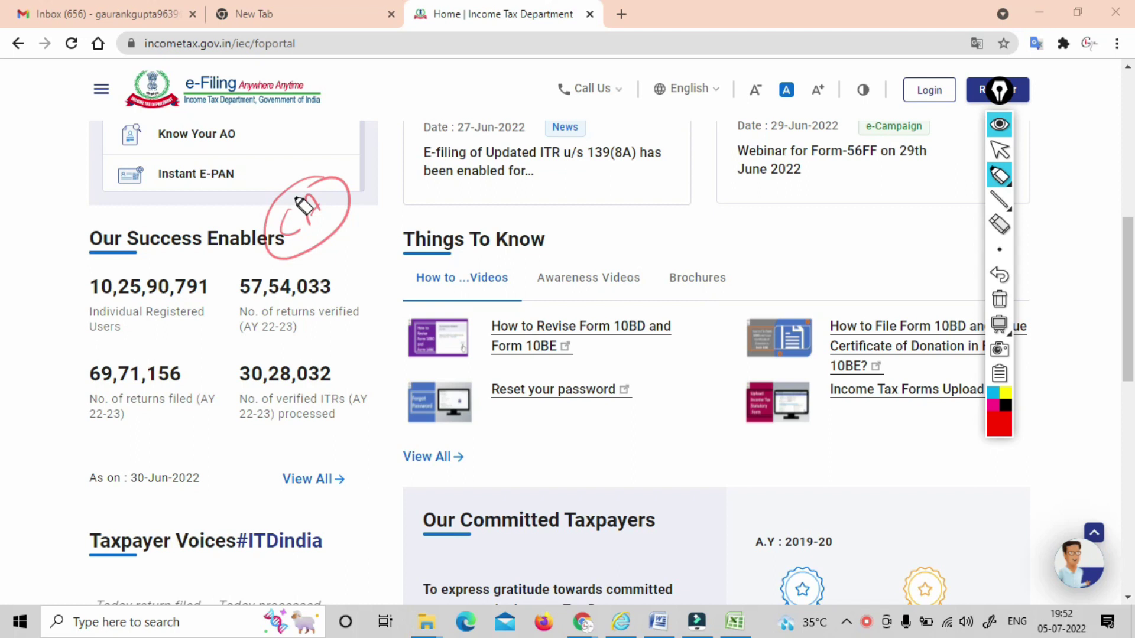
mouse_move(349, 214)
mouse_down()
mouse_move(395, 201)
mouse_move(421, 178)
mouse_move(431, 184)
mouse_move(449, 155)
mouse_move(473, 169)
mouse_move(494, 151)
mouse_move(490, 116)
mouse_move(517, 144)
mouse_up()
drag(589, 126, 660, 103)
drag(559, 157, 656, 130)
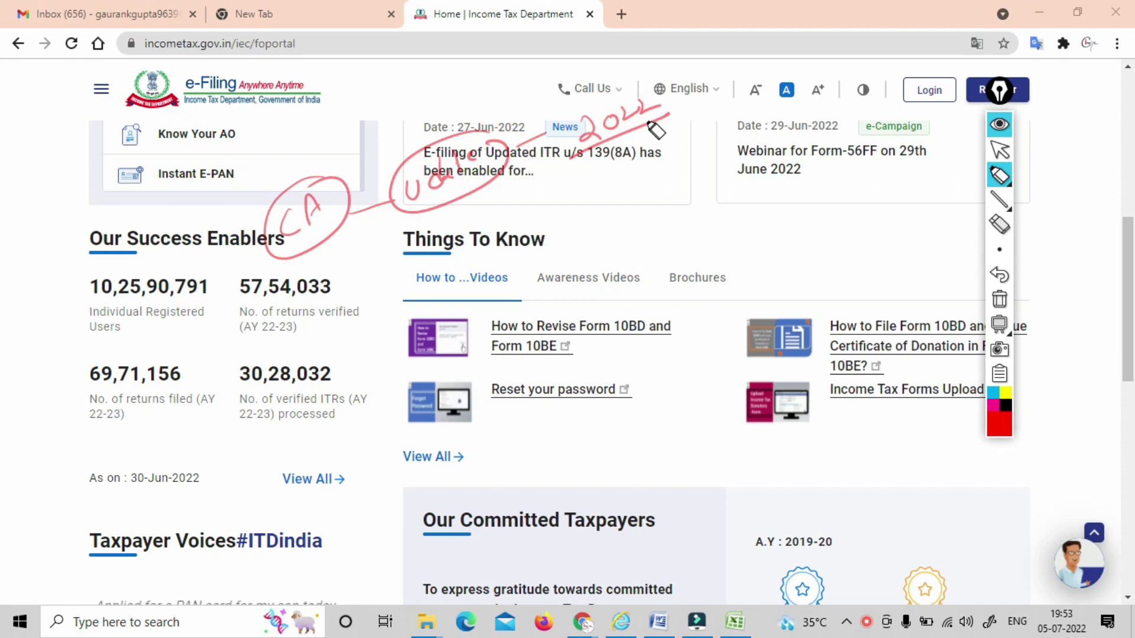
Handwrite a circled "old" branching from "2022", and link it to "opti" and a circled "U"
mouse_move(609, 145)
mouse_down()
mouse_move(612, 183)
mouse_move(618, 170)
mouse_move(604, 215)
mouse_move(628, 190)
mouse_up()
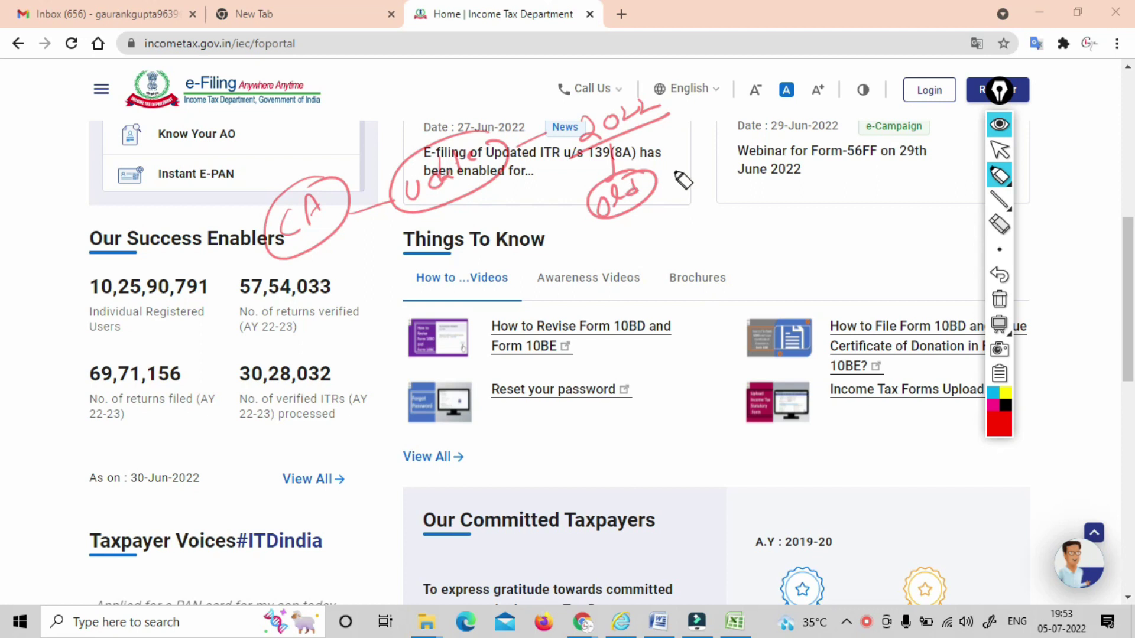
drag(653, 182, 684, 170)
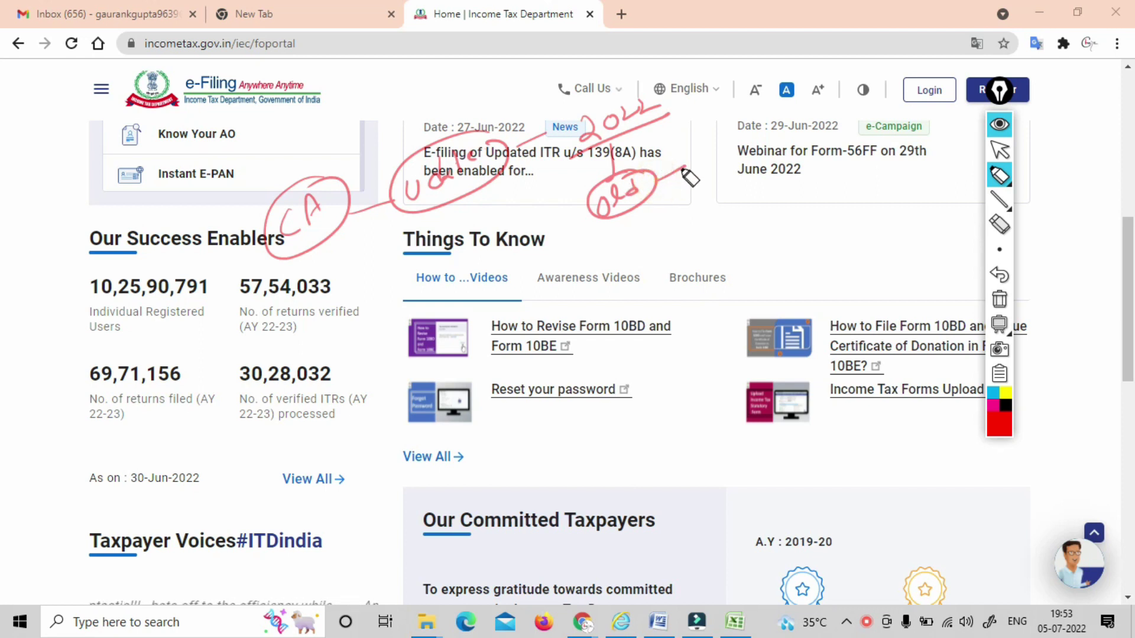
mouse_move(696, 160)
mouse_down()
mouse_move(720, 137)
mouse_move(723, 164)
mouse_up()
mouse_move(786, 122)
mouse_down()
mouse_move(795, 100)
mouse_move(767, 114)
mouse_up()
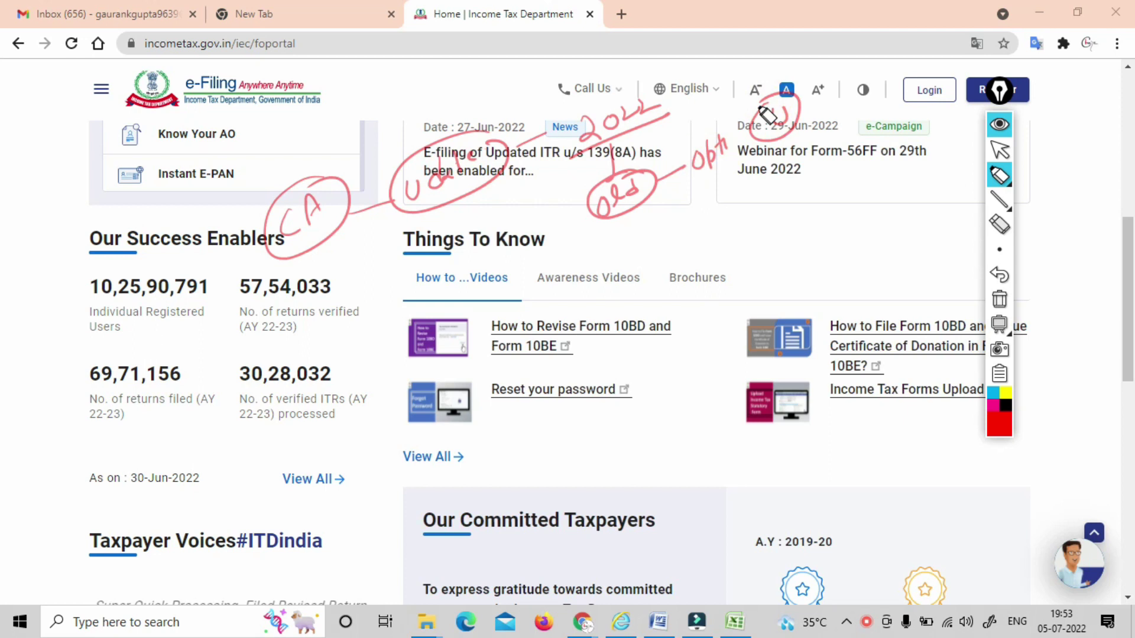
Handwrite an underlined "139(8A)" with a circled "140B" beneath it
mouse_move(730, 192)
mouse_down()
mouse_move(736, 223)
mouse_move(783, 178)
mouse_move(814, 197)
mouse_up()
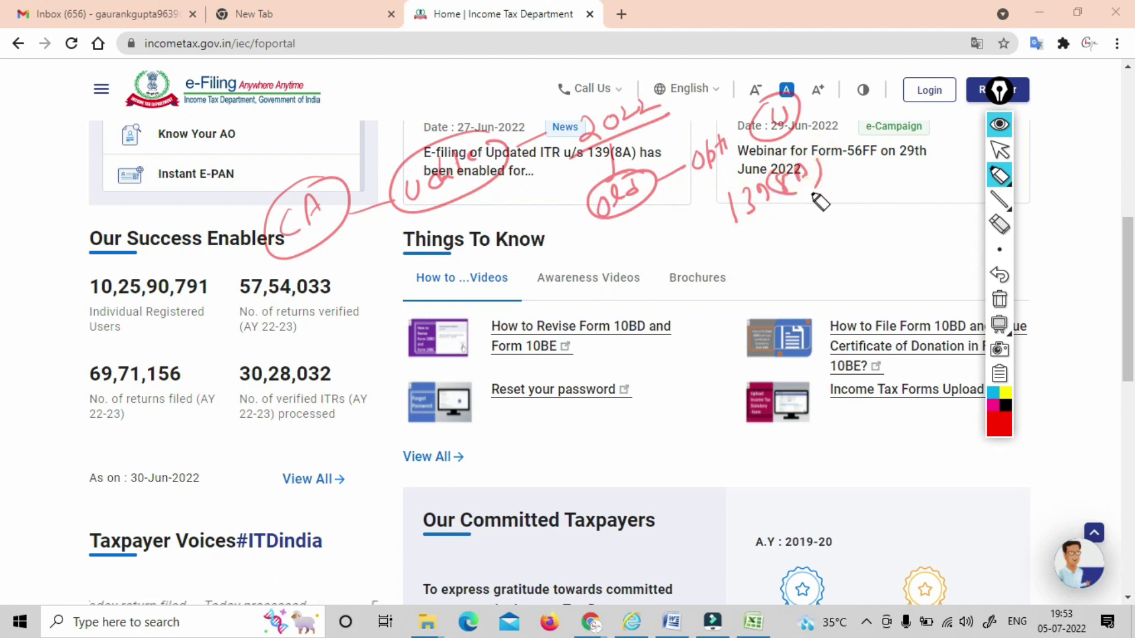
mouse_move(751, 248)
mouse_down()
mouse_move(758, 274)
mouse_move(790, 238)
mouse_move(800, 249)
mouse_up()
mouse_move(799, 219)
mouse_down()
mouse_move(831, 248)
mouse_move(748, 228)
mouse_up()
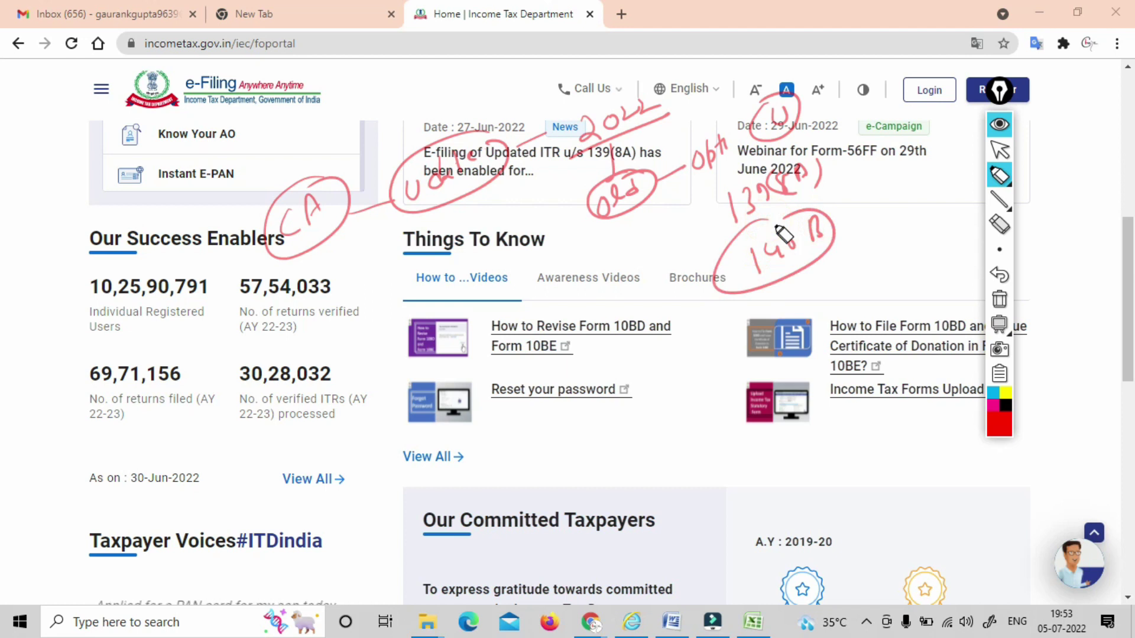
drag(724, 234, 835, 189)
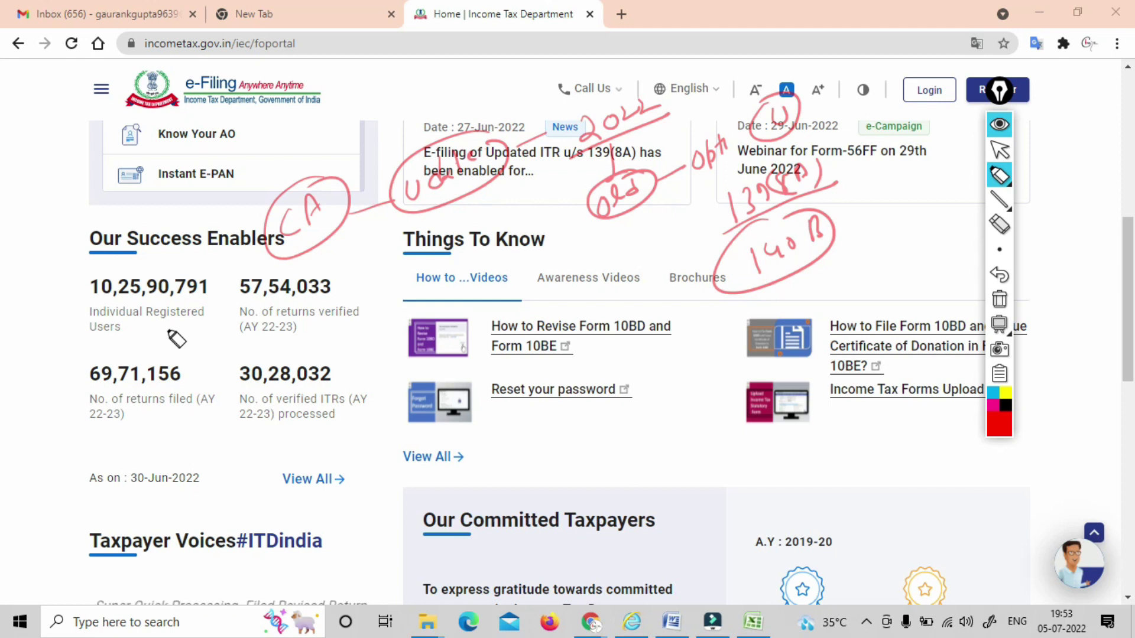
Handwrite one R with a cross and one with a tick, plus a circled "2" and a circled "AY" linked to another circled note
mouse_move(179, 327)
mouse_down()
mouse_move(180, 342)
mouse_move(201, 340)
mouse_move(223, 308)
mouse_move(206, 368)
mouse_move(220, 324)
mouse_move(230, 343)
mouse_move(222, 326)
mouse_move(214, 362)
mouse_up()
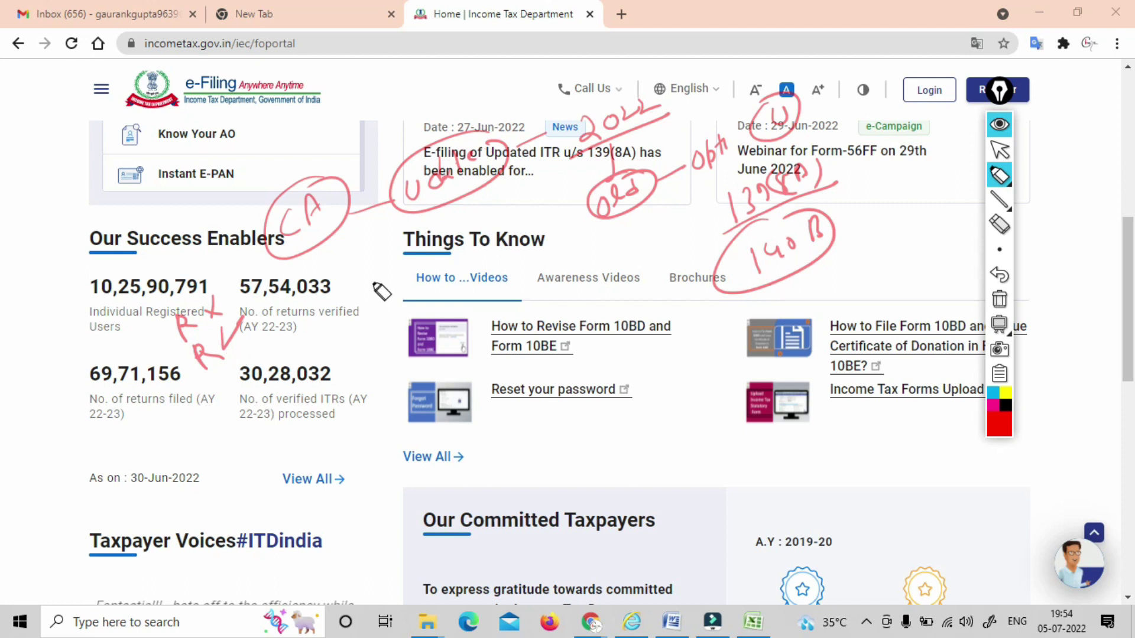
mouse_move(381, 288)
mouse_down()
mouse_move(408, 304)
mouse_move(371, 285)
mouse_up()
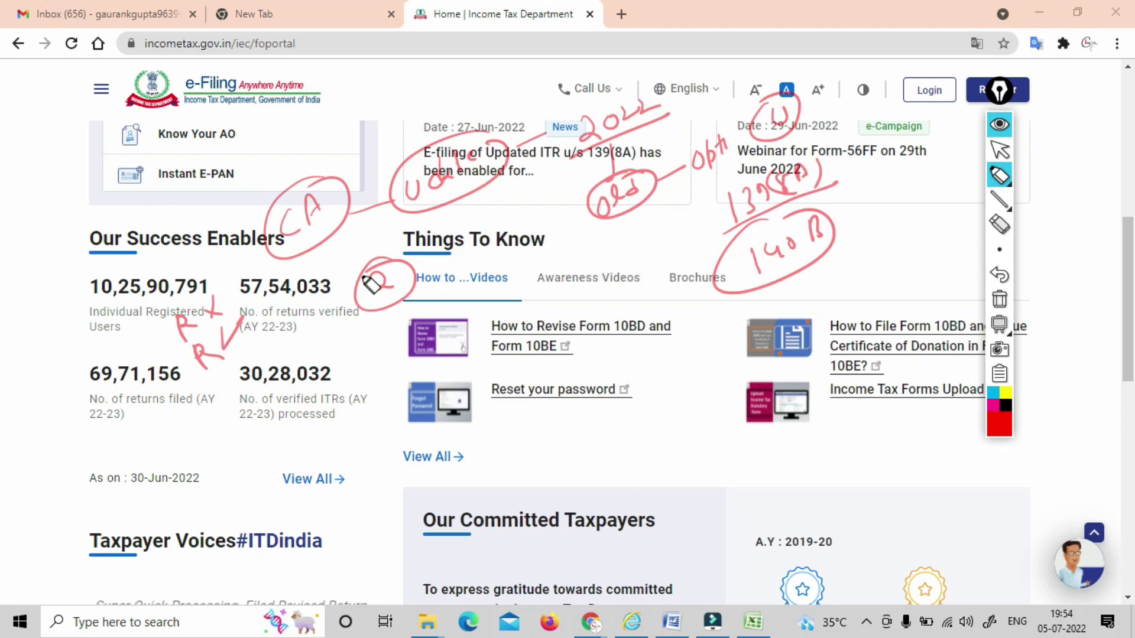
mouse_move(385, 349)
mouse_down()
mouse_move(393, 322)
mouse_move(403, 350)
mouse_move(437, 299)
mouse_move(520, 302)
mouse_up()
mouse_move(503, 364)
mouse_down()
mouse_move(512, 370)
mouse_move(532, 346)
mouse_move(515, 355)
mouse_up()
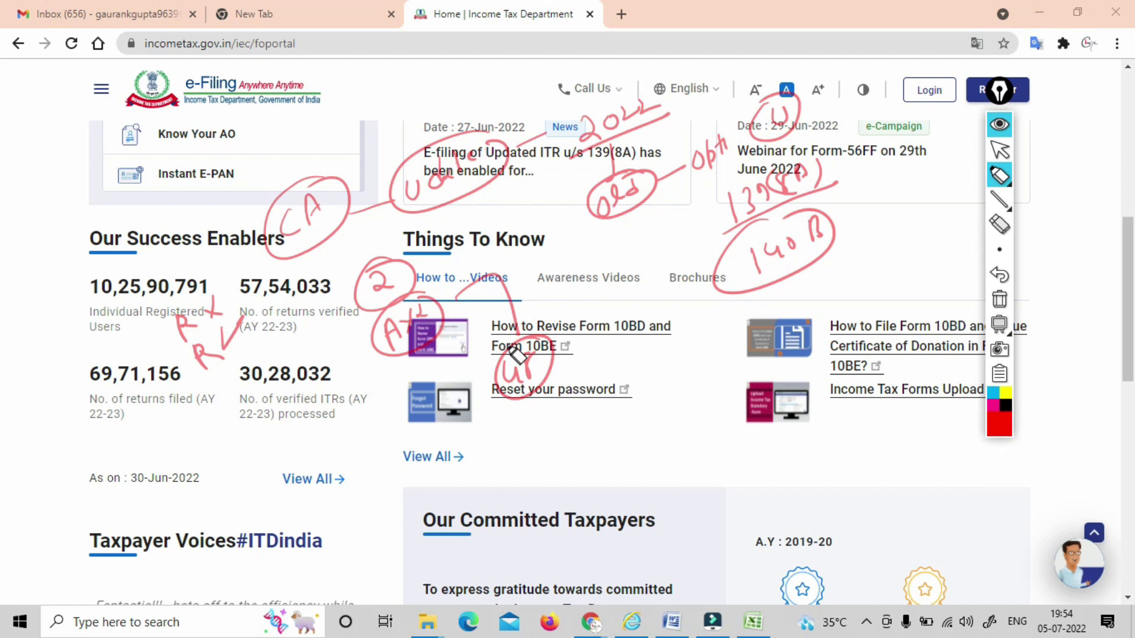
Emphasize the circled note linked to "AY" by overwriting it and adding strokes beside it
drag(568, 350, 577, 348)
mouse_move(512, 374)
mouse_down()
mouse_move(498, 380)
mouse_move(535, 360)
mouse_move(518, 355)
mouse_up()
drag(509, 395, 541, 387)
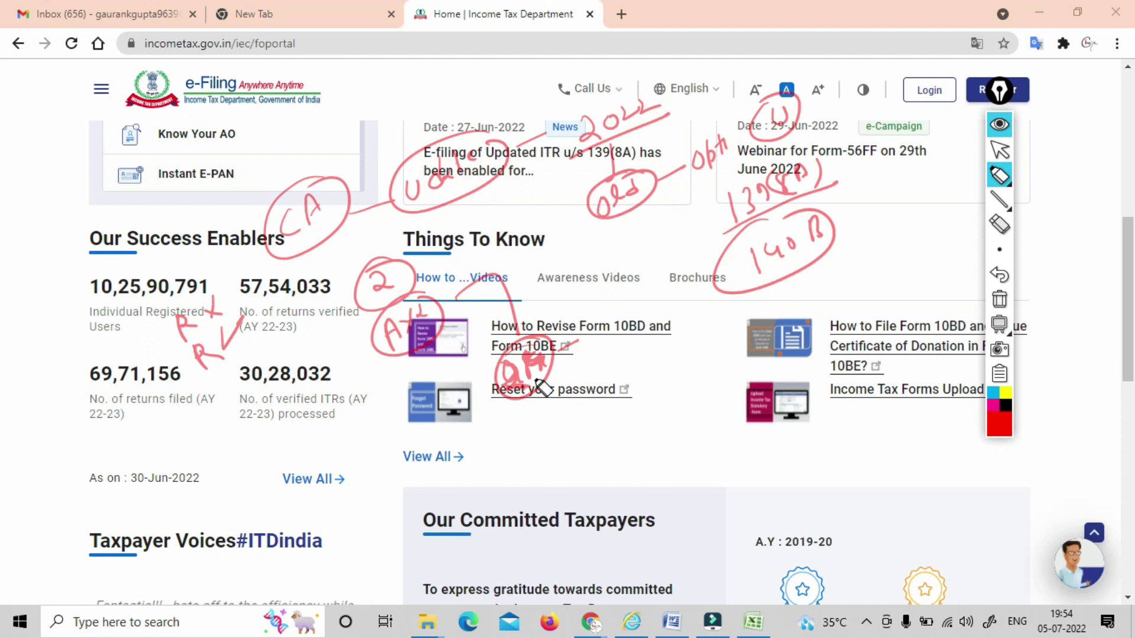
drag(557, 366, 586, 362)
Handwrite "AY" with a circled "20-21", a circled date "31-3-2023" and a circled "21-22", underlining the assessment year
mouse_move(374, 458)
mouse_down()
mouse_move(384, 432)
mouse_move(402, 438)
mouse_move(443, 399)
mouse_move(462, 406)
mouse_move(512, 358)
mouse_move(456, 376)
mouse_up()
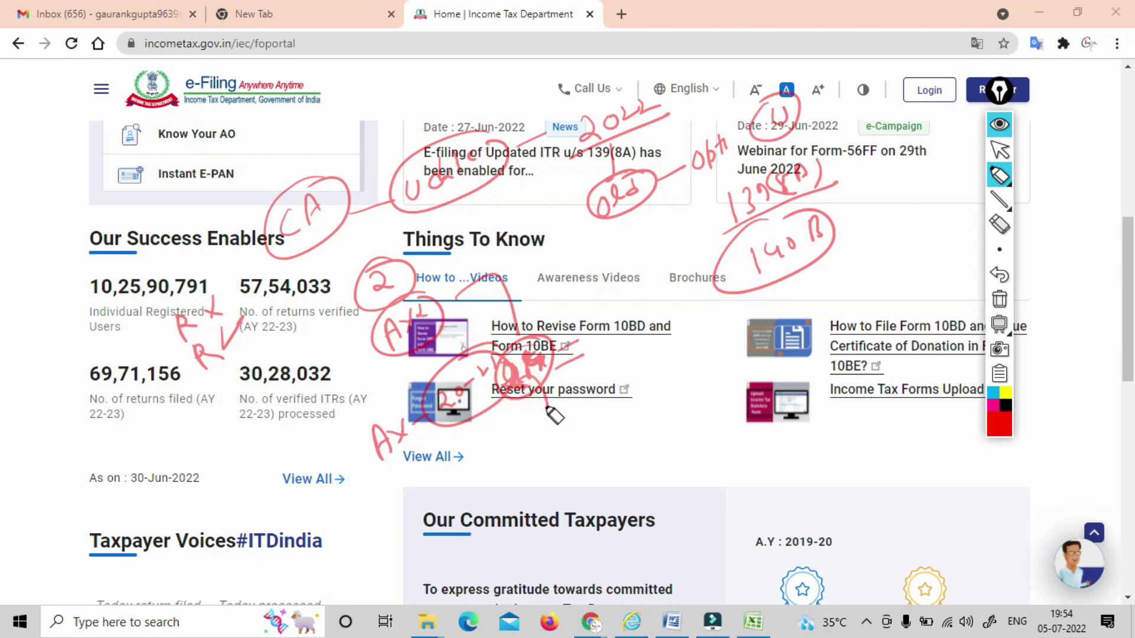
mouse_move(553, 414)
mouse_down()
mouse_move(578, 467)
mouse_move(671, 387)
mouse_move(755, 355)
mouse_move(697, 358)
mouse_up()
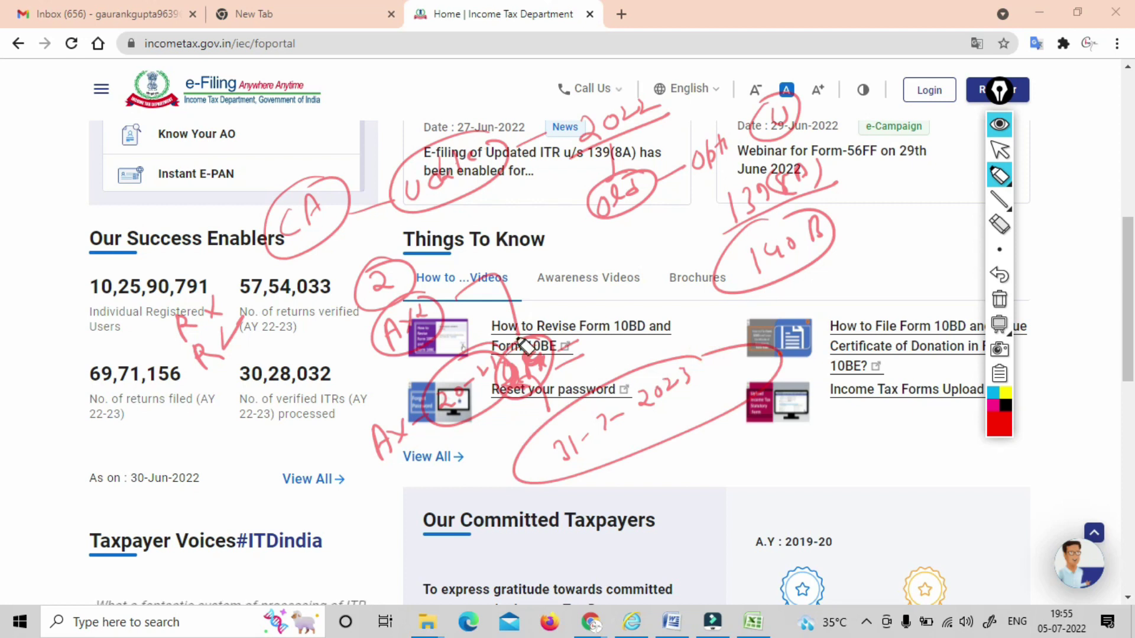
mouse_move(501, 372)
mouse_down()
mouse_move(553, 383)
mouse_move(507, 365)
mouse_up()
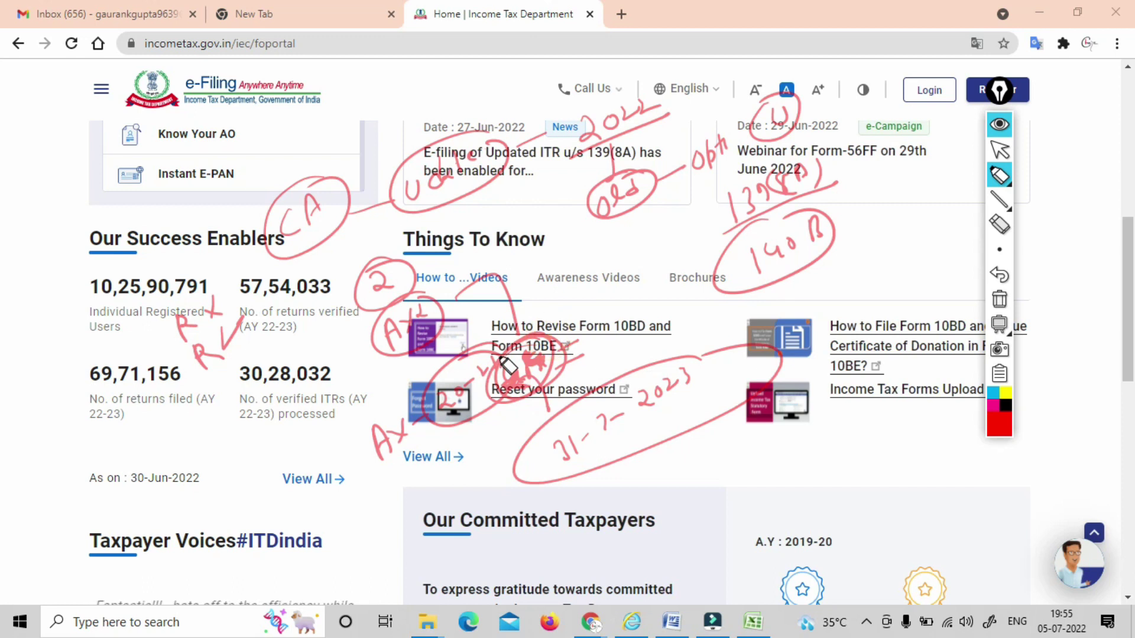
click(402, 460)
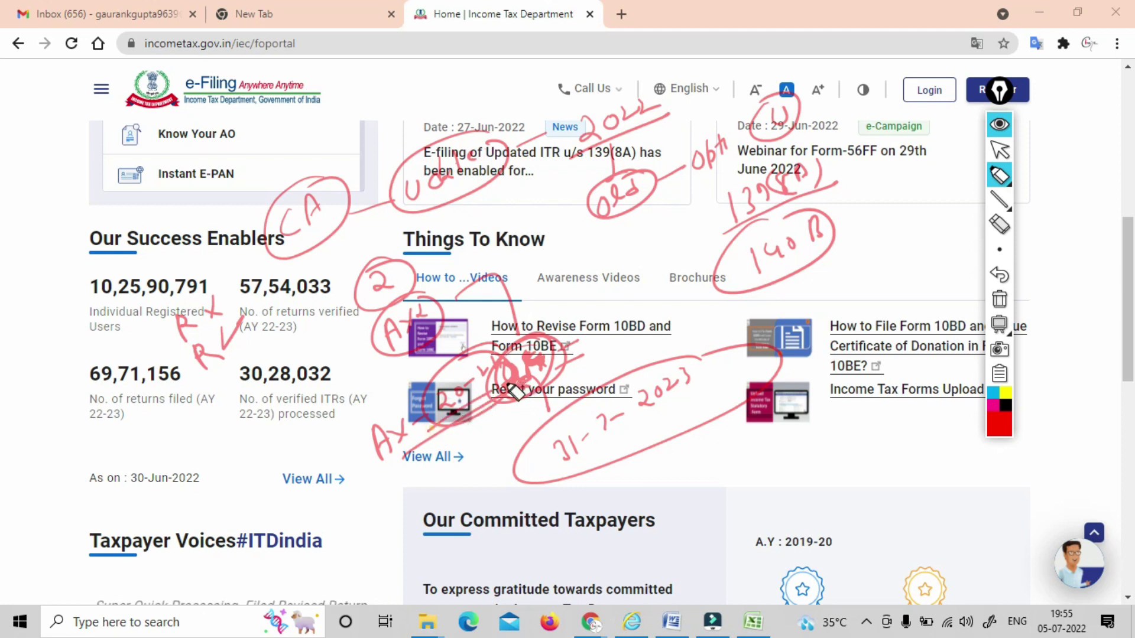
mouse_move(593, 269)
mouse_down()
mouse_move(606, 285)
mouse_move(683, 234)
mouse_move(638, 257)
mouse_up()
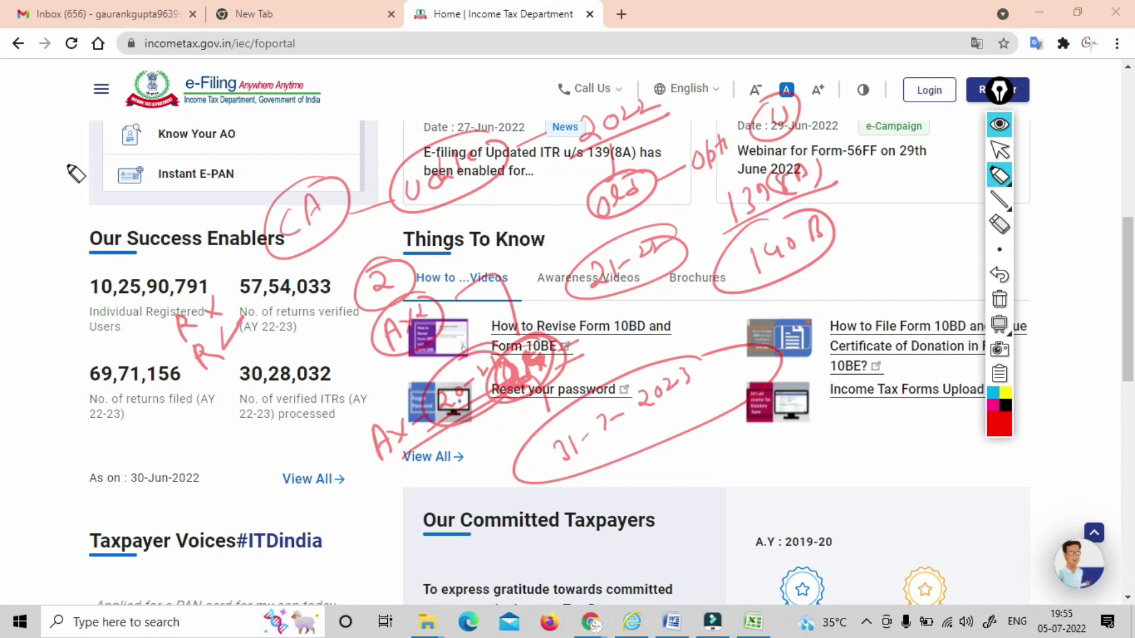
Handwrite a circled "Loss" as point 1 and a circled entry as point 2, each linked to further circled notes
mouse_move(82, 161)
mouse_down()
mouse_move(68, 172)
mouse_move(118, 139)
mouse_move(86, 152)
mouse_up()
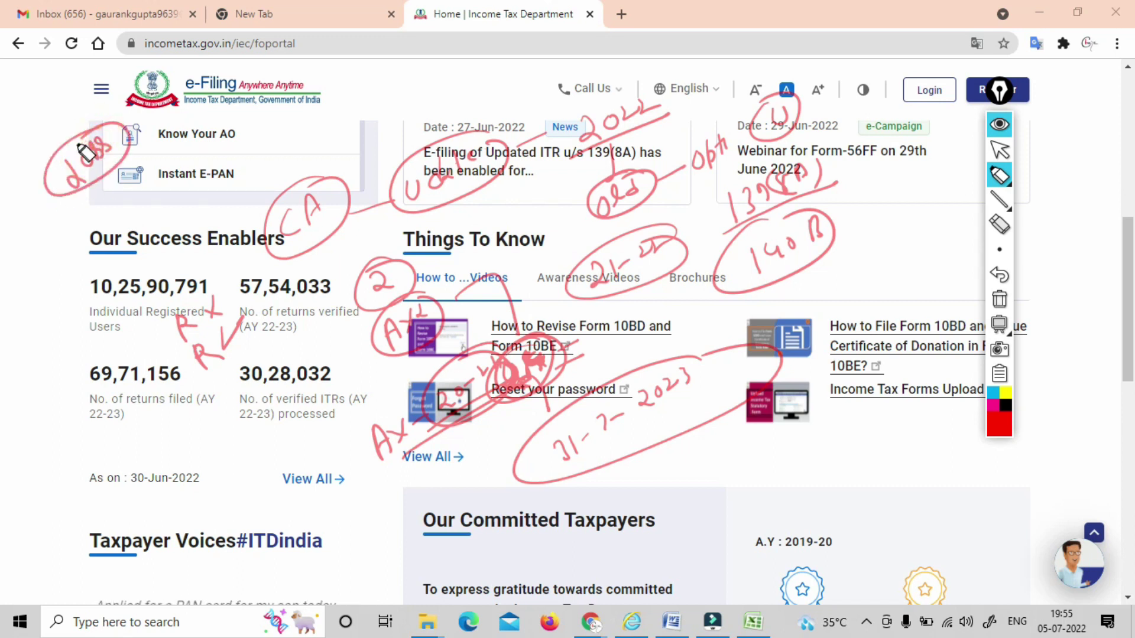
drag(133, 128, 167, 96)
mouse_move(176, 86)
mouse_down()
mouse_move(230, 57)
mouse_move(210, 100)
mouse_move(173, 94)
mouse_up()
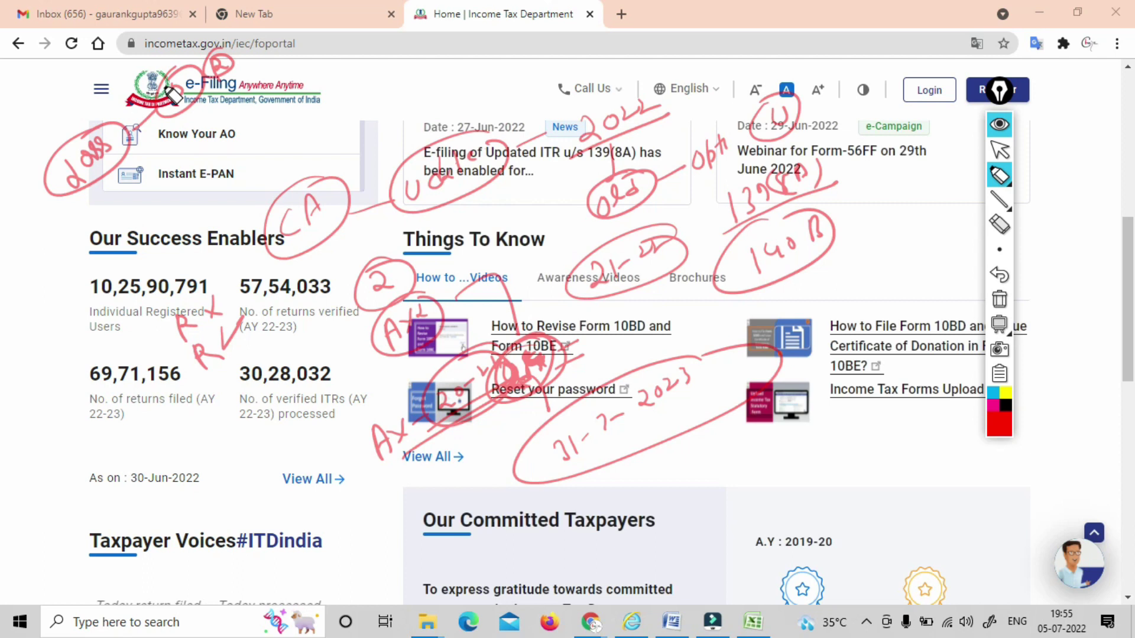
mouse_move(174, 95)
mouse_down()
mouse_move(185, 150)
mouse_move(177, 118)
mouse_move(193, 110)
mouse_up()
mouse_move(260, 86)
mouse_down()
mouse_move(266, 119)
mouse_move(297, 121)
mouse_move(291, 65)
mouse_move(276, 93)
mouse_up()
mouse_move(24, 183)
mouse_down()
mouse_move(51, 256)
mouse_move(67, 260)
mouse_move(124, 198)
mouse_move(89, 220)
mouse_up()
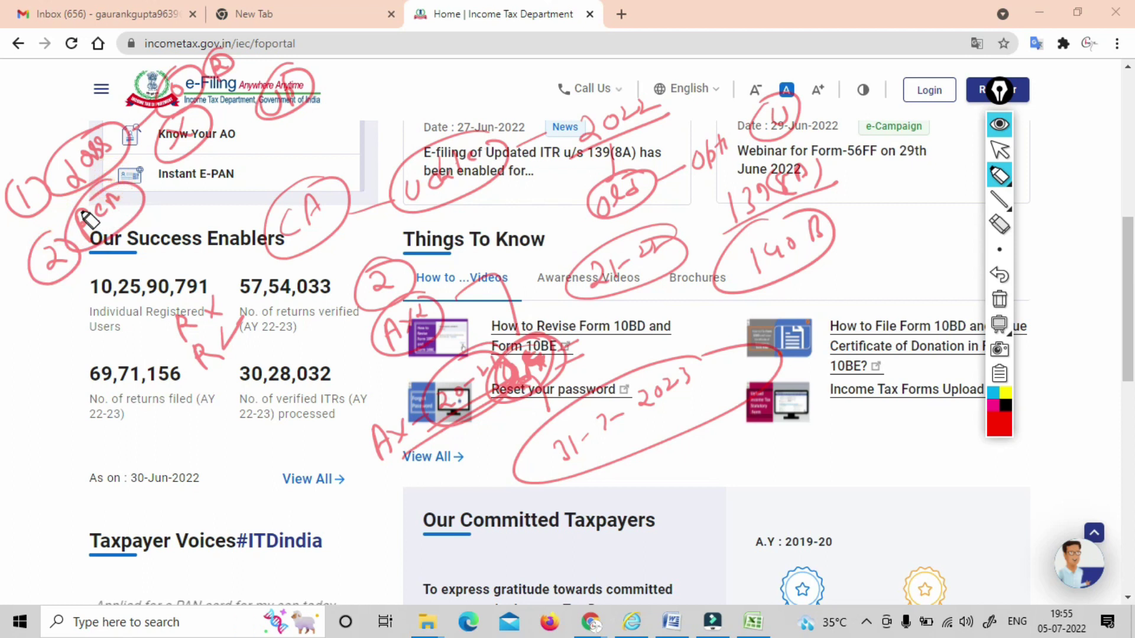
mouse_move(87, 224)
mouse_down()
mouse_move(173, 208)
mouse_move(202, 165)
mouse_move(266, 160)
mouse_move(286, 121)
mouse_move(279, 157)
mouse_move(255, 133)
mouse_up()
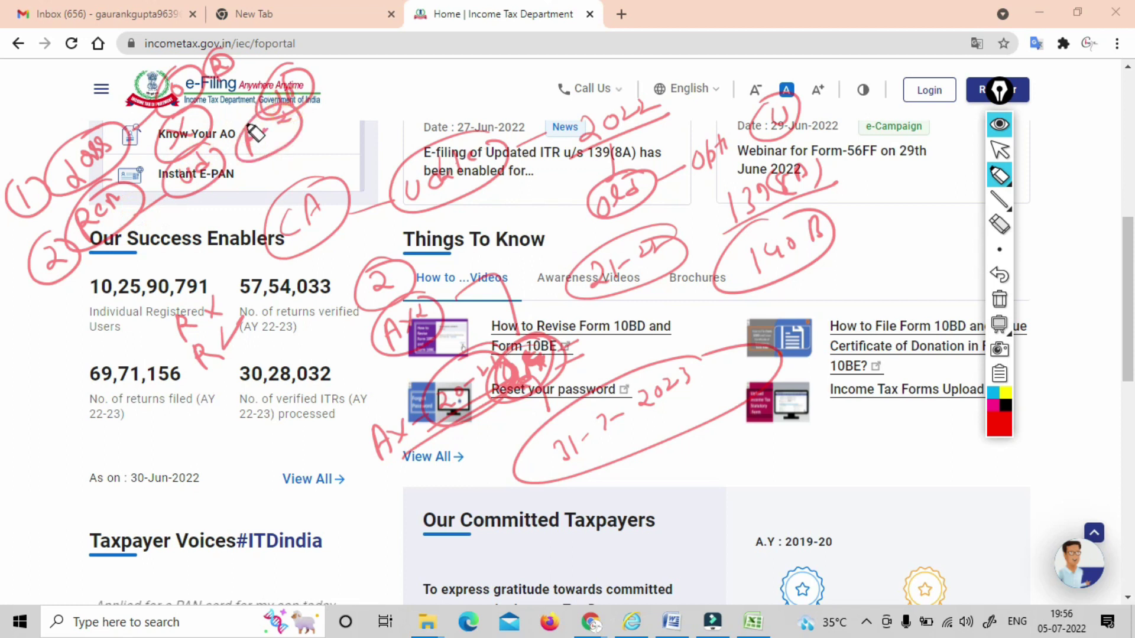
Add circled points 3 and 4, with an underlined note beside point 3 and a circled note with a circled cross for point 4
mouse_move(68, 304)
mouse_down()
mouse_move(76, 325)
mouse_move(64, 313)
mouse_up()
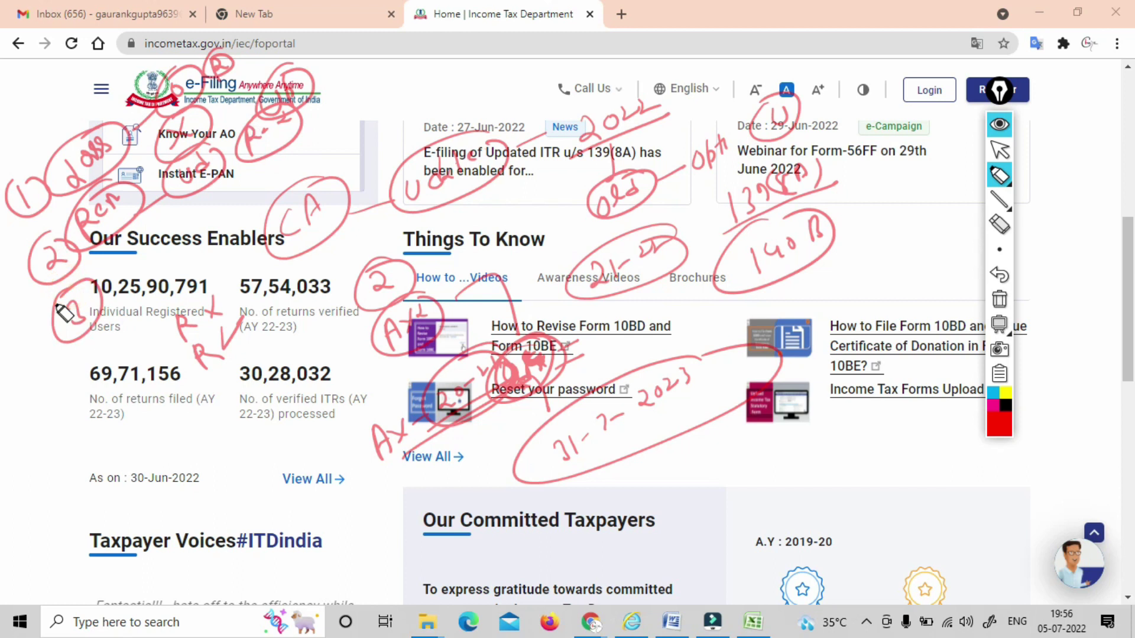
mouse_move(116, 273)
mouse_down()
mouse_move(126, 289)
mouse_move(185, 211)
mouse_move(228, 204)
mouse_move(206, 231)
mouse_up()
mouse_move(106, 360)
mouse_down()
mouse_move(112, 331)
mouse_move(102, 356)
mouse_up()
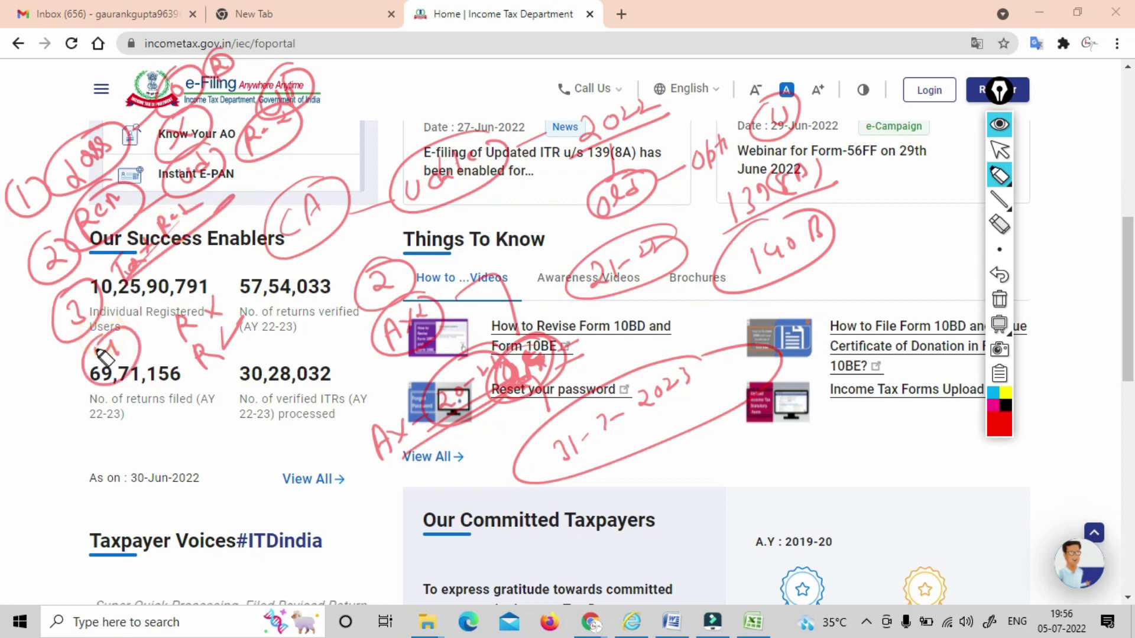
mouse_move(155, 326)
mouse_down()
mouse_move(172, 312)
mouse_move(157, 291)
mouse_up()
mouse_move(207, 252)
mouse_down()
mouse_move(275, 210)
mouse_move(272, 189)
mouse_move(254, 210)
mouse_up()
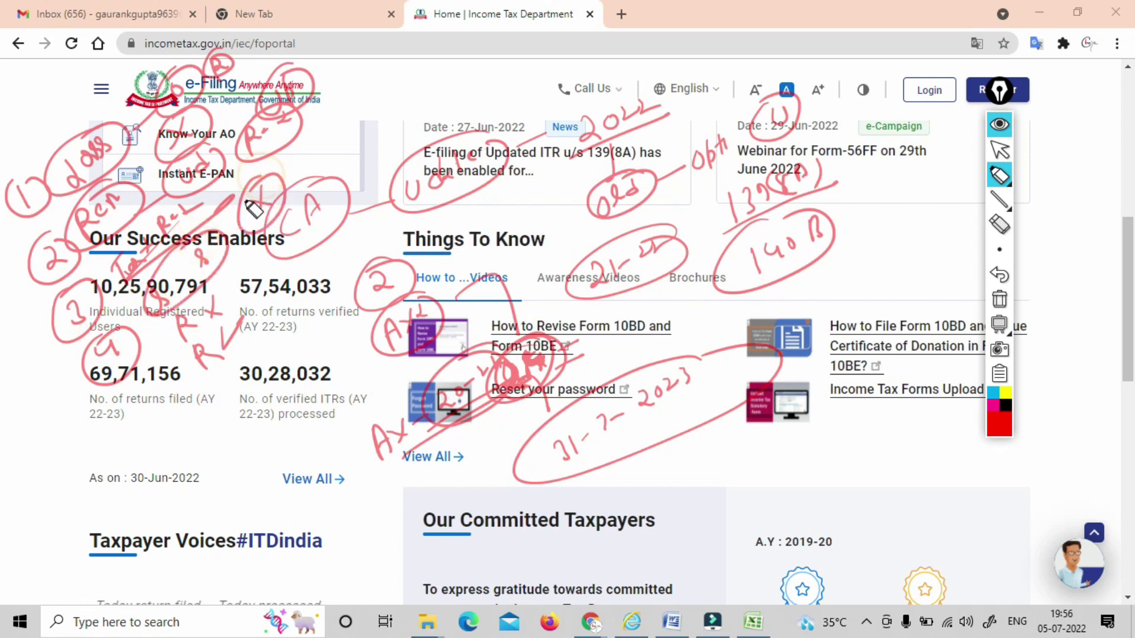
Add circled point 5 with linked circled notes, and circled point 6 with a circled "upd" leading to a circled cross
drag(143, 406, 132, 430)
mouse_move(146, 394)
mouse_down()
mouse_move(195, 410)
mouse_move(219, 370)
mouse_up()
mouse_move(263, 340)
mouse_down()
mouse_move(248, 357)
mouse_move(271, 331)
mouse_move(246, 317)
mouse_move(271, 284)
mouse_move(233, 443)
mouse_move(289, 388)
mouse_up()
mouse_move(319, 332)
mouse_down()
mouse_move(354, 307)
mouse_move(331, 348)
mouse_move(334, 297)
mouse_up()
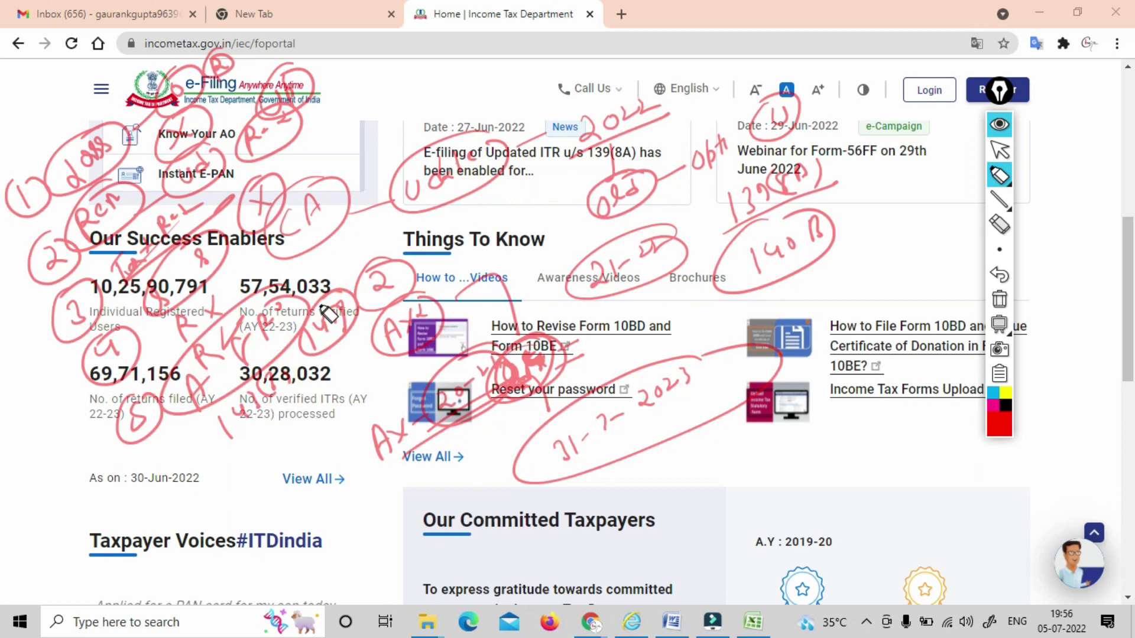
mouse_move(177, 467)
mouse_down()
mouse_move(172, 514)
mouse_move(253, 436)
mouse_move(249, 471)
mouse_move(260, 397)
mouse_up()
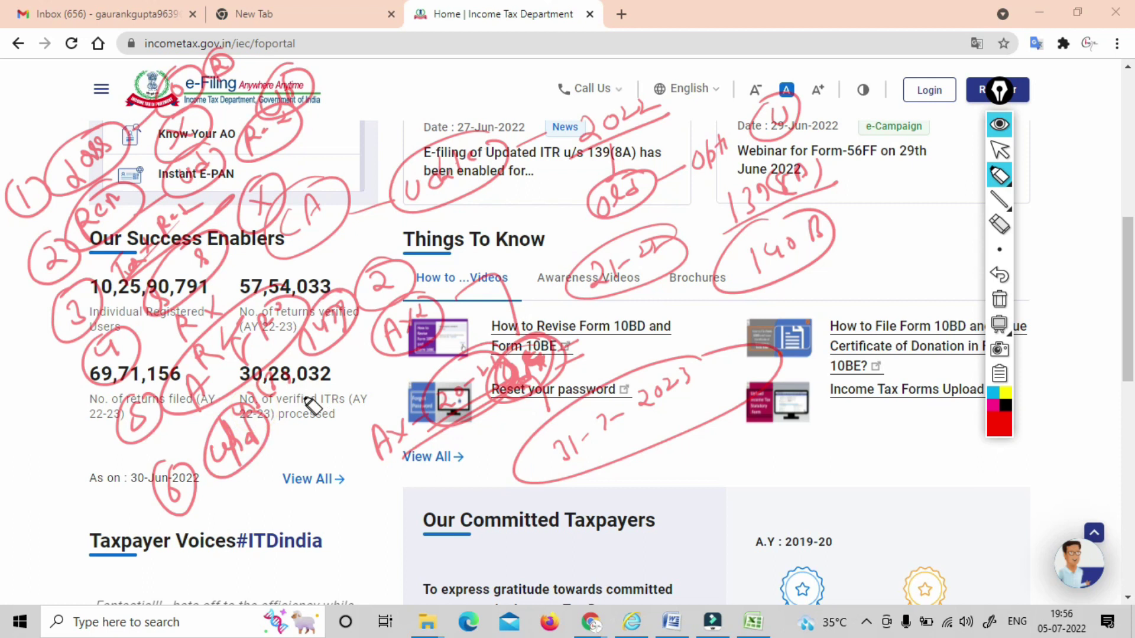
click(333, 358)
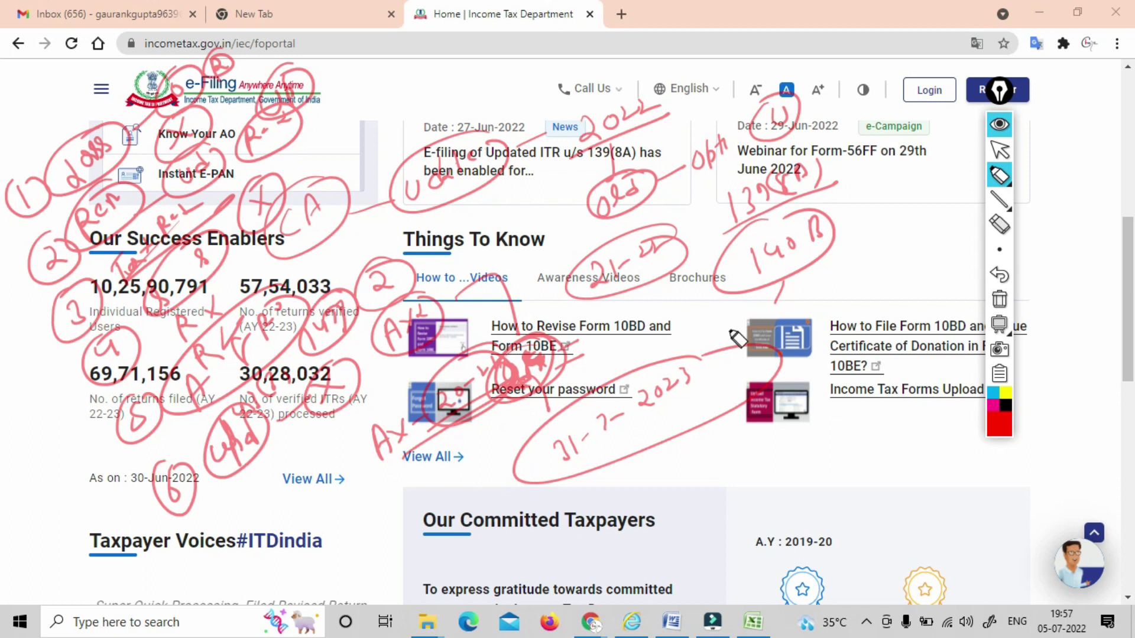
Branch from "140B" to circled tax notes, including "25" and "24" linked to "50", and underline "140B"
mouse_move(751, 328)
mouse_down()
mouse_move(768, 340)
mouse_move(728, 332)
mouse_up()
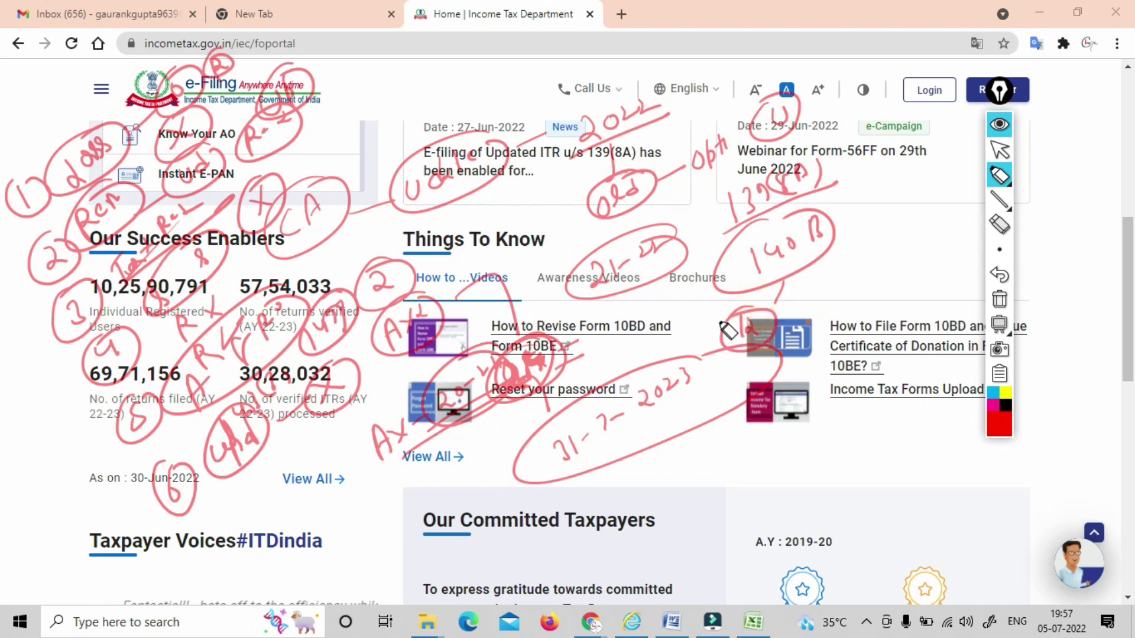
drag(776, 312, 792, 308)
mouse_move(850, 275)
mouse_down()
mouse_move(887, 279)
mouse_move(896, 247)
mouse_up()
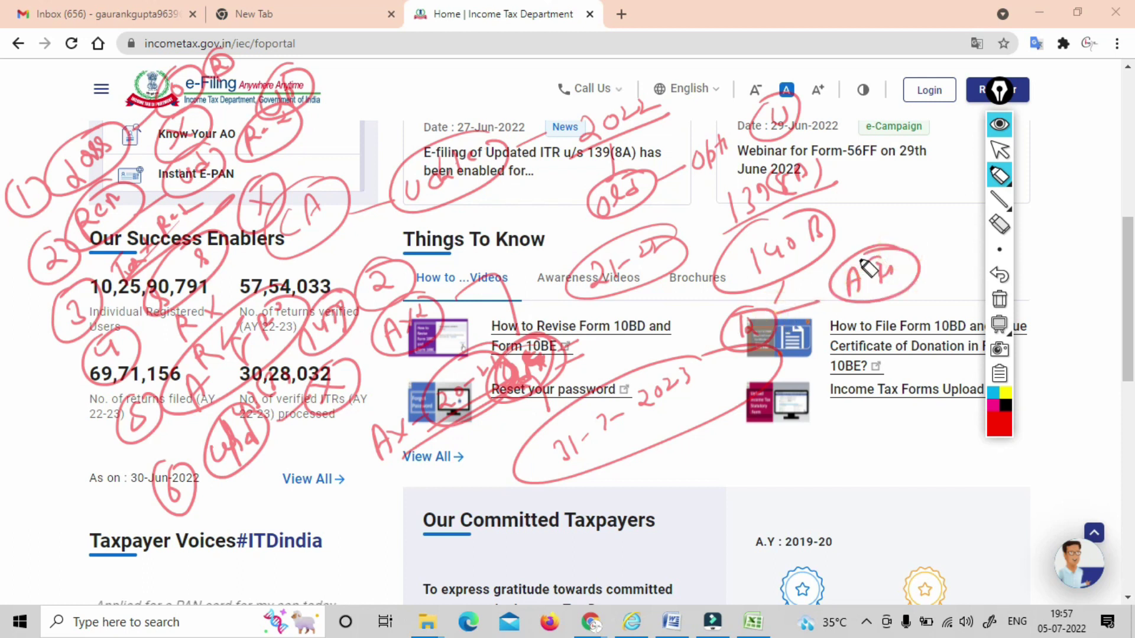
drag(864, 327, 946, 302)
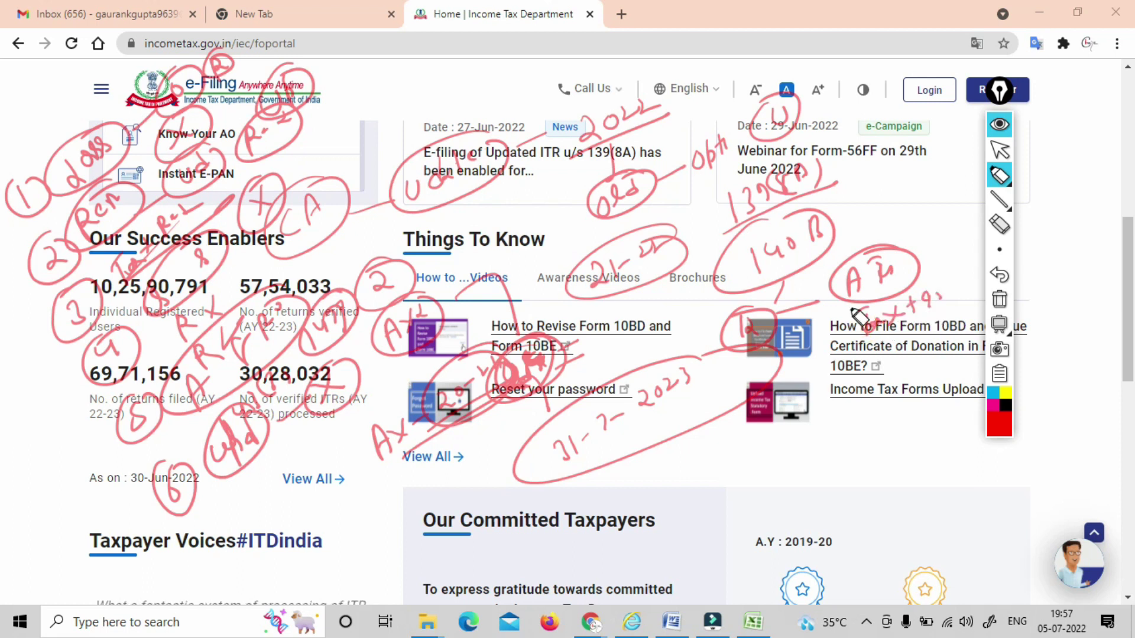
drag(857, 312, 893, 292)
mouse_move(848, 384)
mouse_down()
mouse_move(929, 390)
mouse_move(895, 367)
mouse_up()
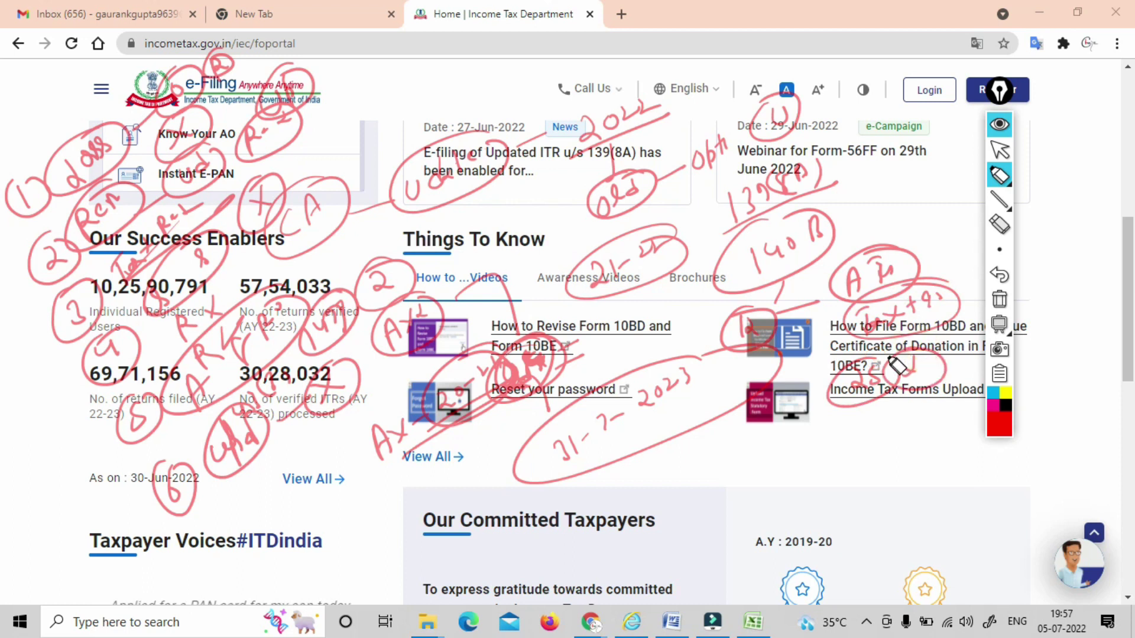
mouse_move(806, 452)
mouse_down()
mouse_move(824, 462)
mouse_move(802, 464)
mouse_move(813, 440)
mouse_move(874, 450)
mouse_move(905, 424)
mouse_move(930, 421)
mouse_move(887, 421)
mouse_up()
click(900, 414)
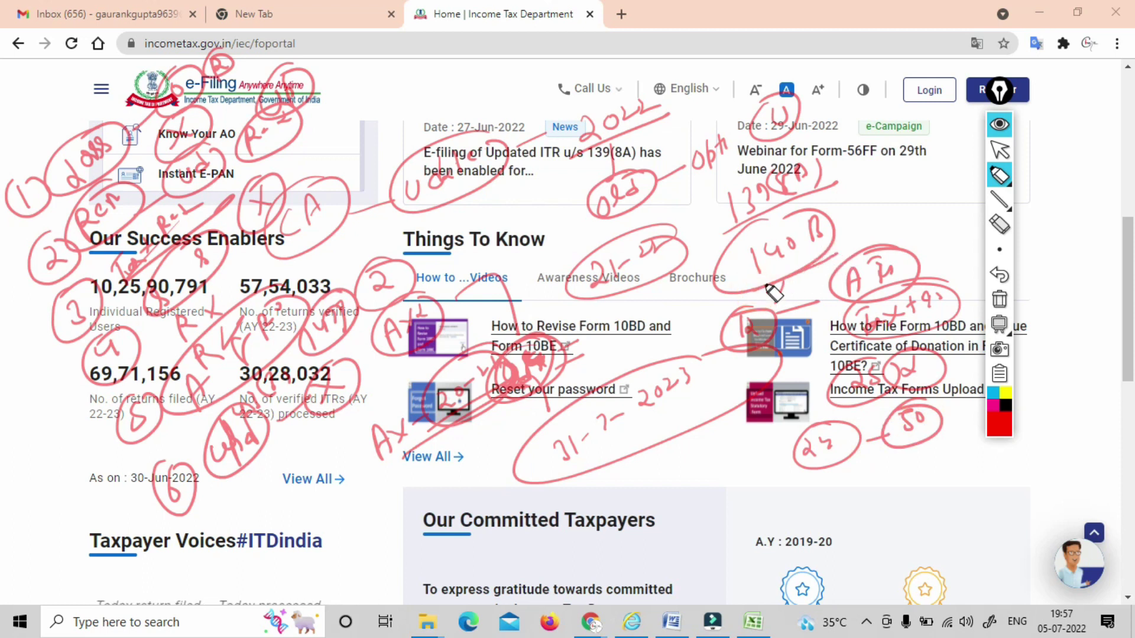
drag(757, 284, 857, 252)
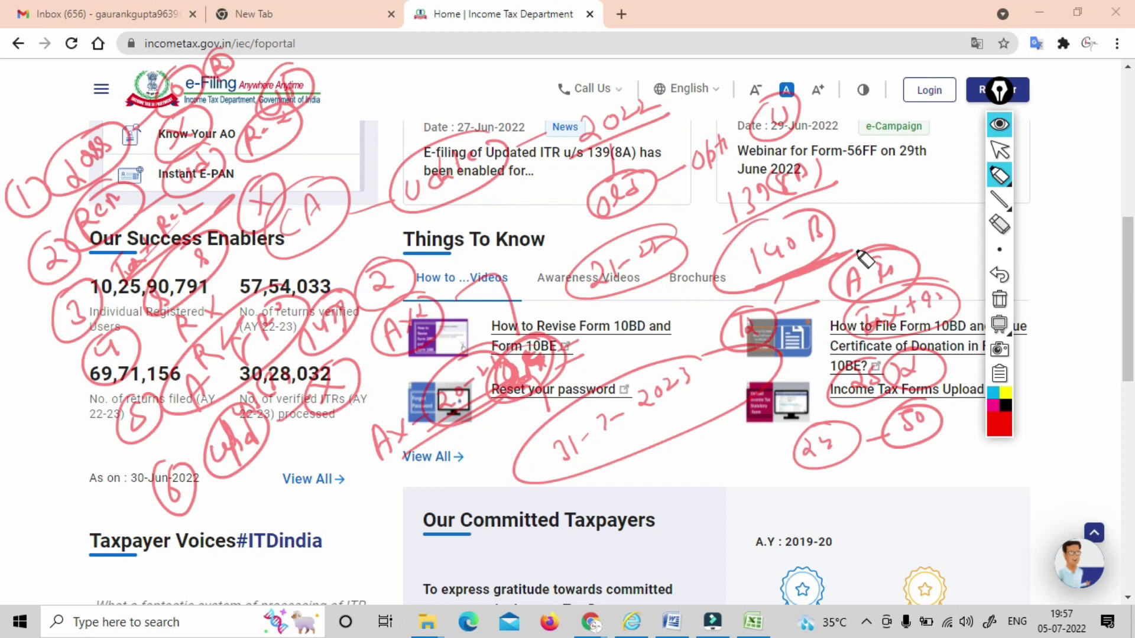
Erase all the ink annotations from the page and return to the normal pointer
click(999, 299)
click(1000, 151)
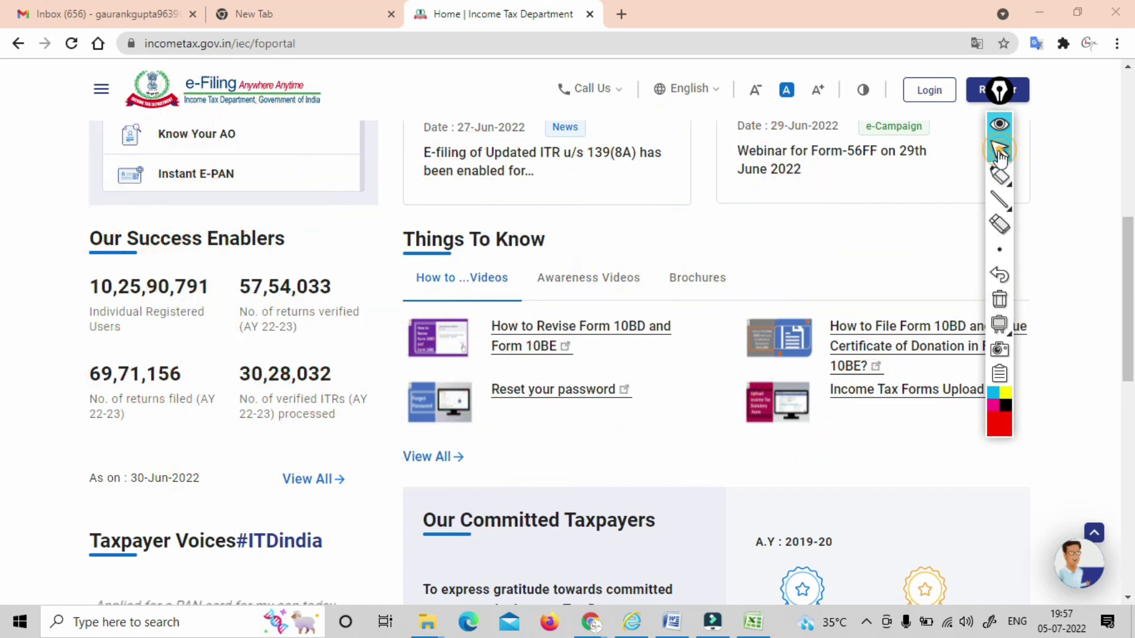
scroll(532, 450, up, 5)
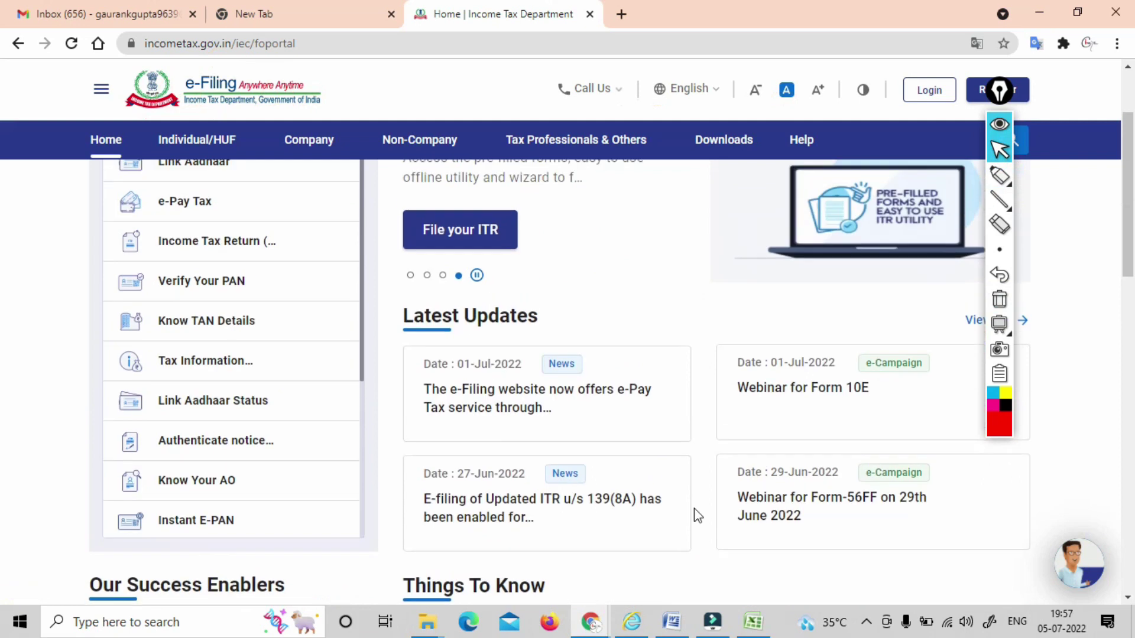
Open the portal's income tax return downloads and set the assessment year to 2021-22
scroll(689, 508, up, 1)
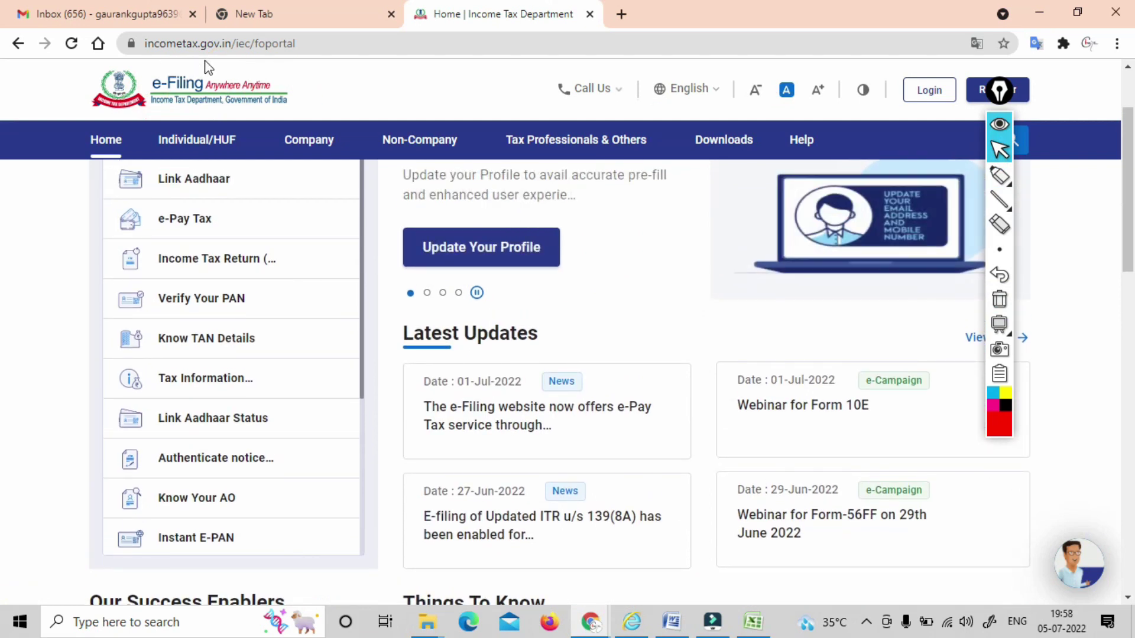
click(723, 148)
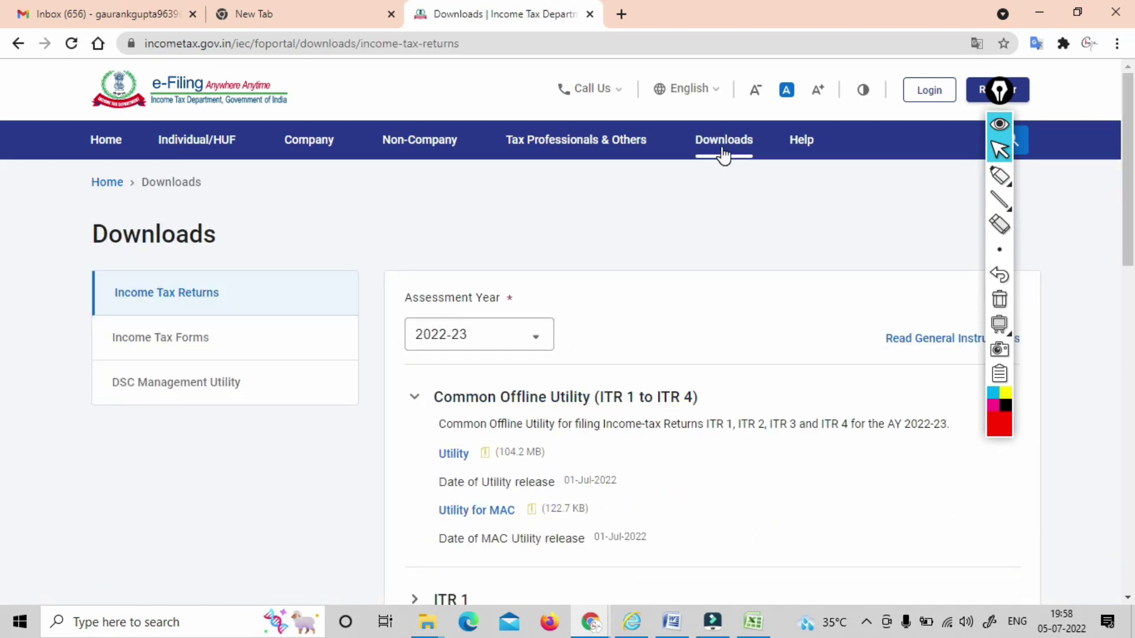
click(530, 338)
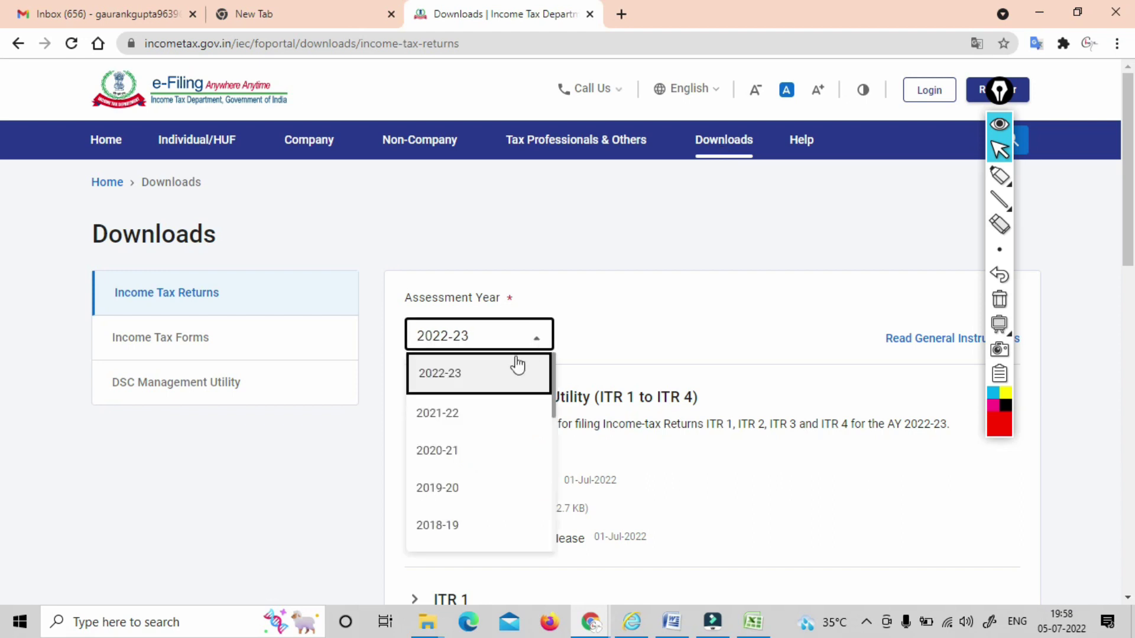
click(473, 419)
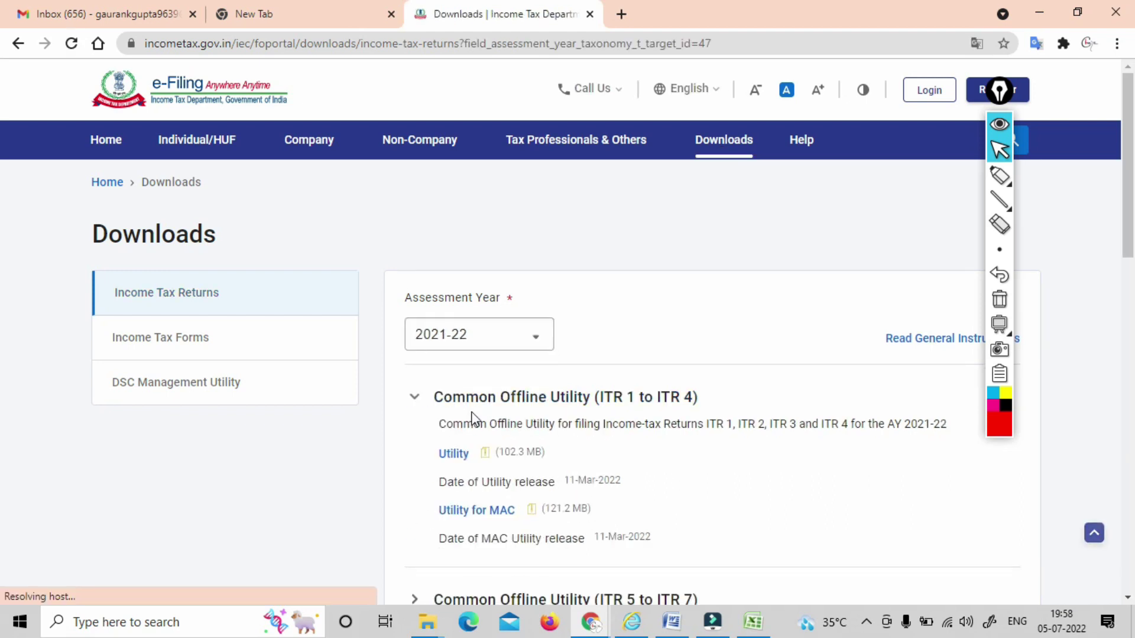
Beside the Common Offline Utility (ITR 1 to ITR 4) section, draw a circled 1 and a circled 4 joined by a curve labelled "on"
scroll(473, 418, down, 4)
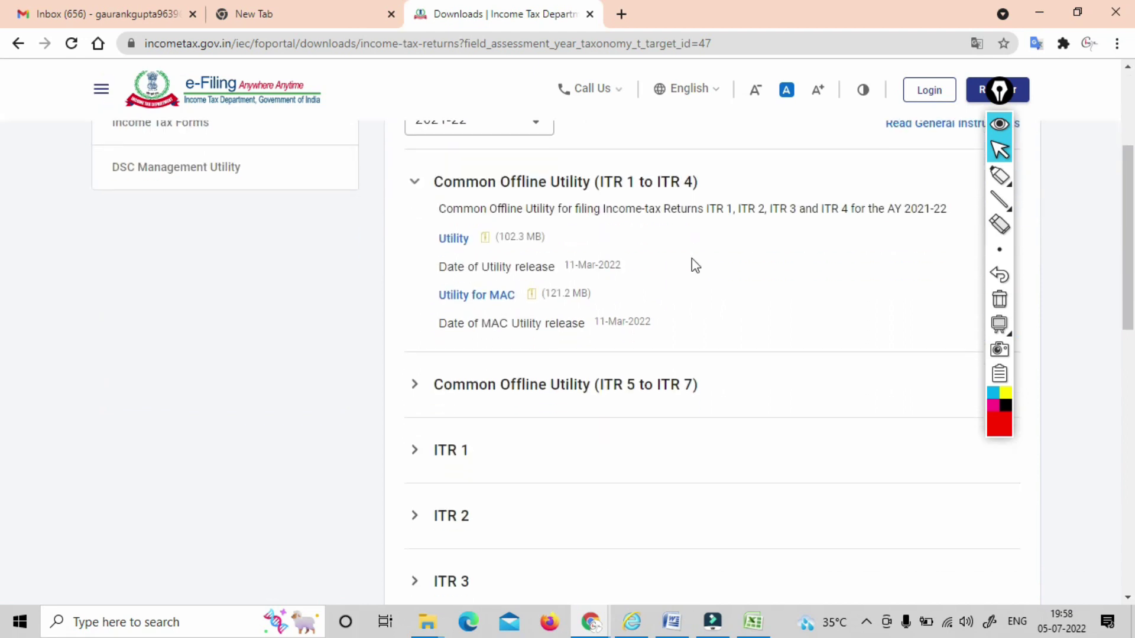
click(998, 177)
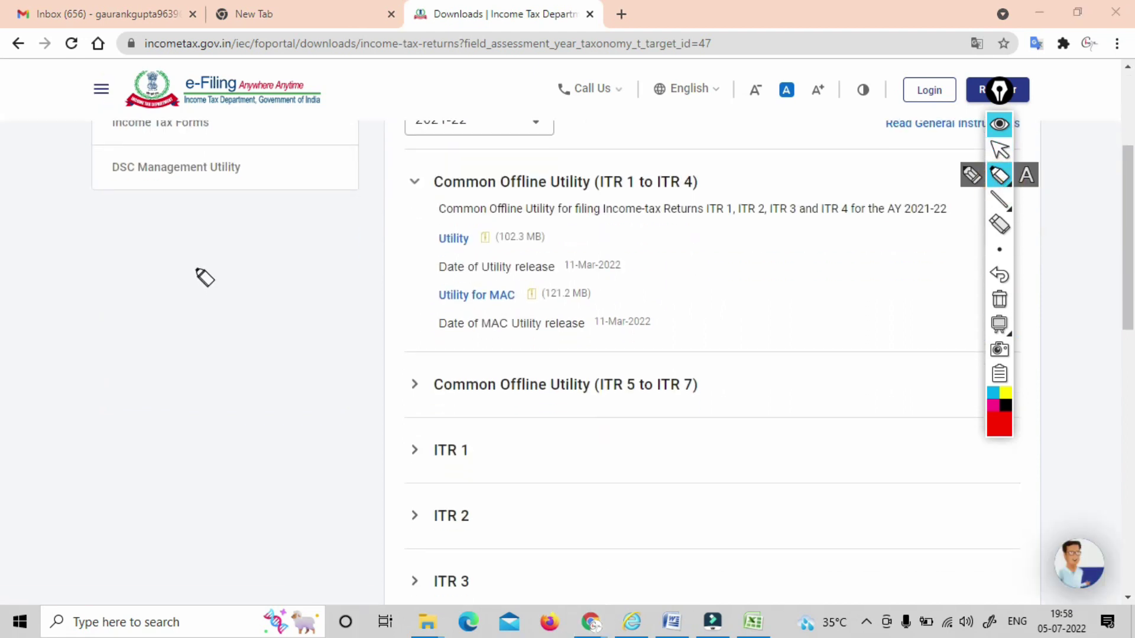
mouse_move(198, 258)
mouse_down()
mouse_move(212, 305)
mouse_move(198, 247)
mouse_up()
mouse_move(354, 188)
mouse_down()
mouse_move(361, 172)
mouse_move(342, 159)
mouse_up()
mouse_move(241, 291)
mouse_down()
mouse_move(352, 276)
mouse_move(353, 215)
mouse_up()
drag(300, 338, 324, 326)
Over the offline utility section, handwrite a row of linked circled notes including "JSON", and add short strokes around the circled 4
mouse_move(399, 255)
mouse_down()
mouse_move(426, 253)
mouse_move(423, 230)
mouse_up()
mouse_move(402, 291)
mouse_down()
mouse_move(489, 195)
mouse_move(506, 210)
mouse_move(532, 188)
mouse_move(507, 182)
mouse_move(486, 196)
mouse_move(532, 263)
mouse_move(577, 236)
mouse_move(568, 237)
mouse_move(707, 213)
mouse_move(750, 176)
mouse_up()
click(531, 251)
drag(680, 195, 698, 176)
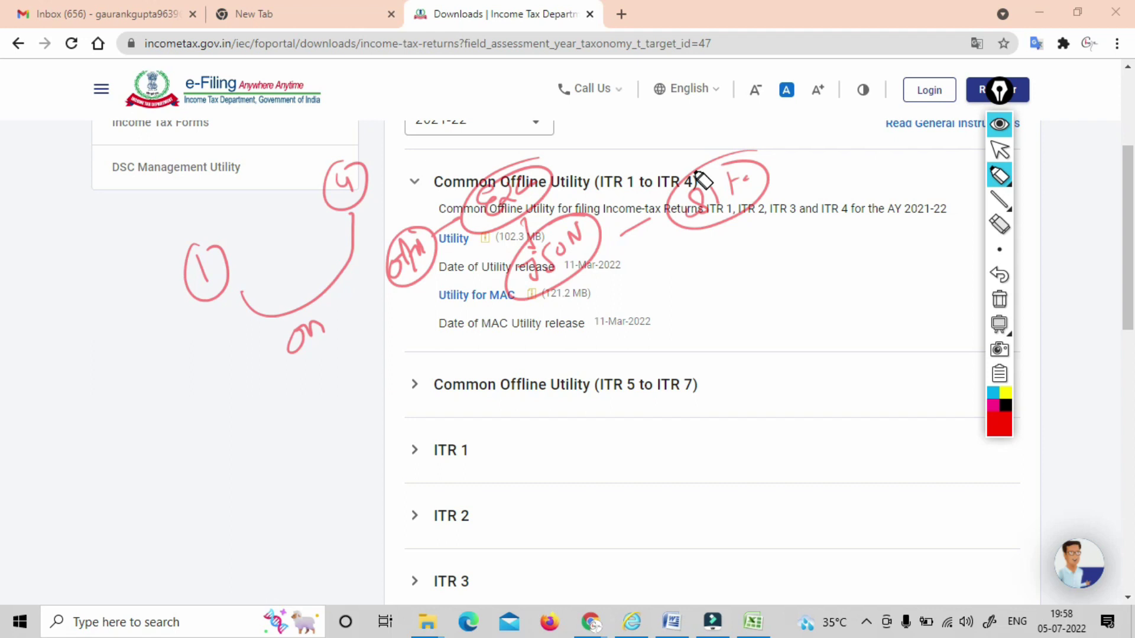
drag(164, 220, 240, 162)
drag(341, 136, 402, 101)
Erase all the ink notes and expand the ITR 1 section of the downloads list
click(999, 301)
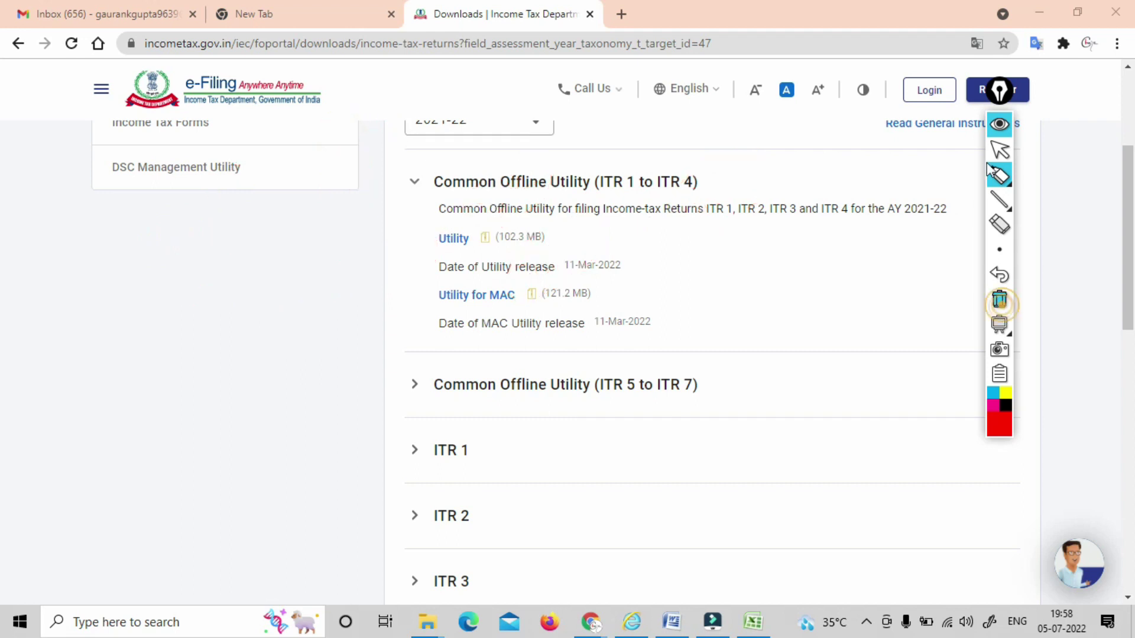
click(1000, 152)
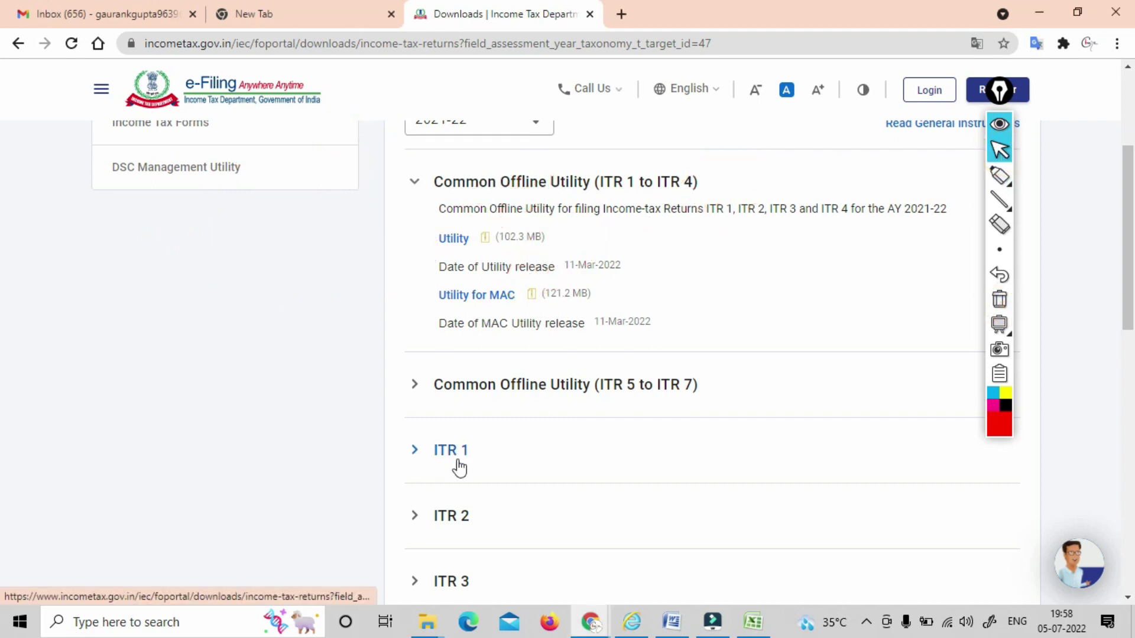
click(454, 451)
Circle the "Utility Excel Based" link in red ink and draw two linked circled notes in the blank area beside it
click(1000, 176)
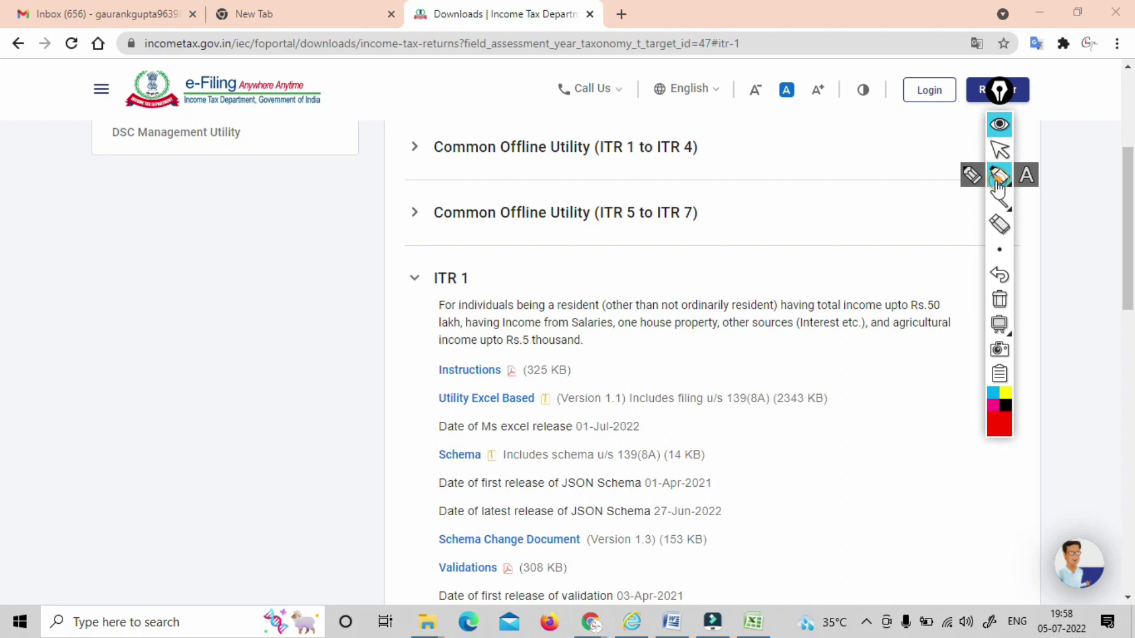
mouse_move(431, 397)
mouse_down()
mouse_move(582, 392)
mouse_move(482, 418)
mouse_up()
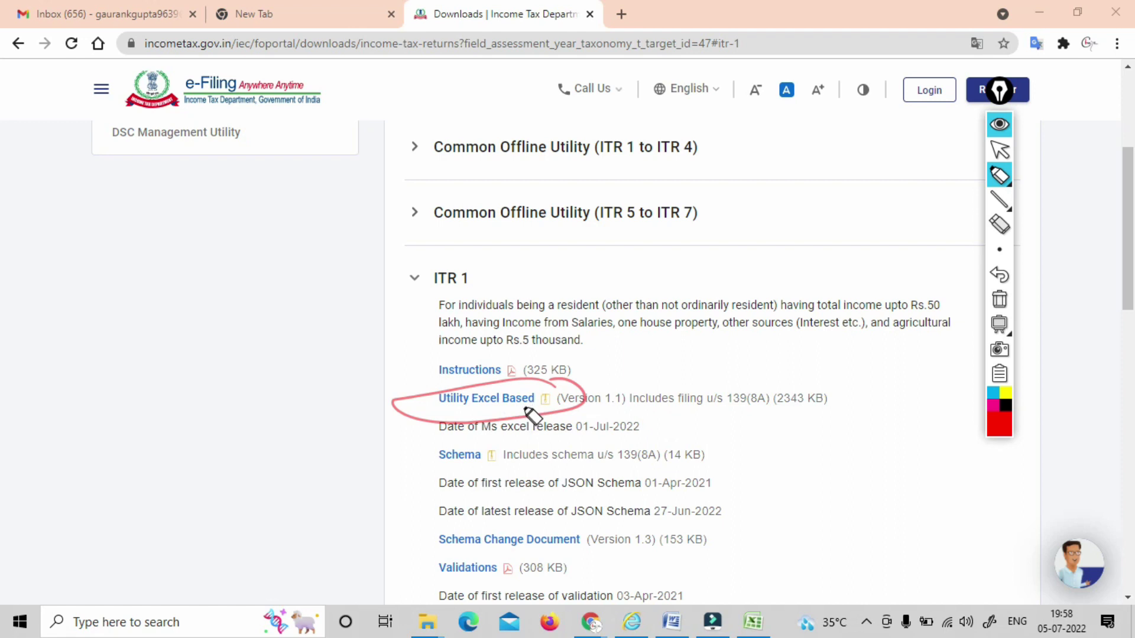
mouse_move(191, 339)
mouse_down()
mouse_move(200, 354)
mouse_move(218, 347)
mouse_up()
mouse_move(225, 343)
mouse_down()
mouse_move(221, 333)
mouse_move(237, 331)
mouse_move(195, 331)
mouse_up()
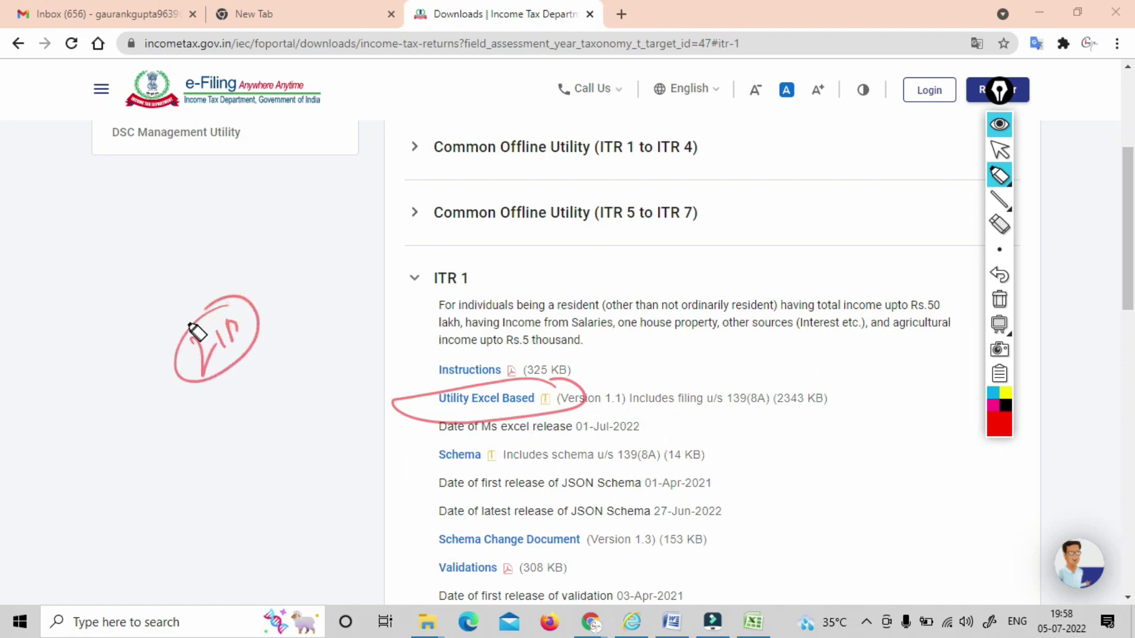
drag(254, 308, 311, 259)
drag(314, 245, 320, 254)
mouse_move(317, 227)
mouse_down()
mouse_move(351, 237)
mouse_move(314, 225)
mouse_up()
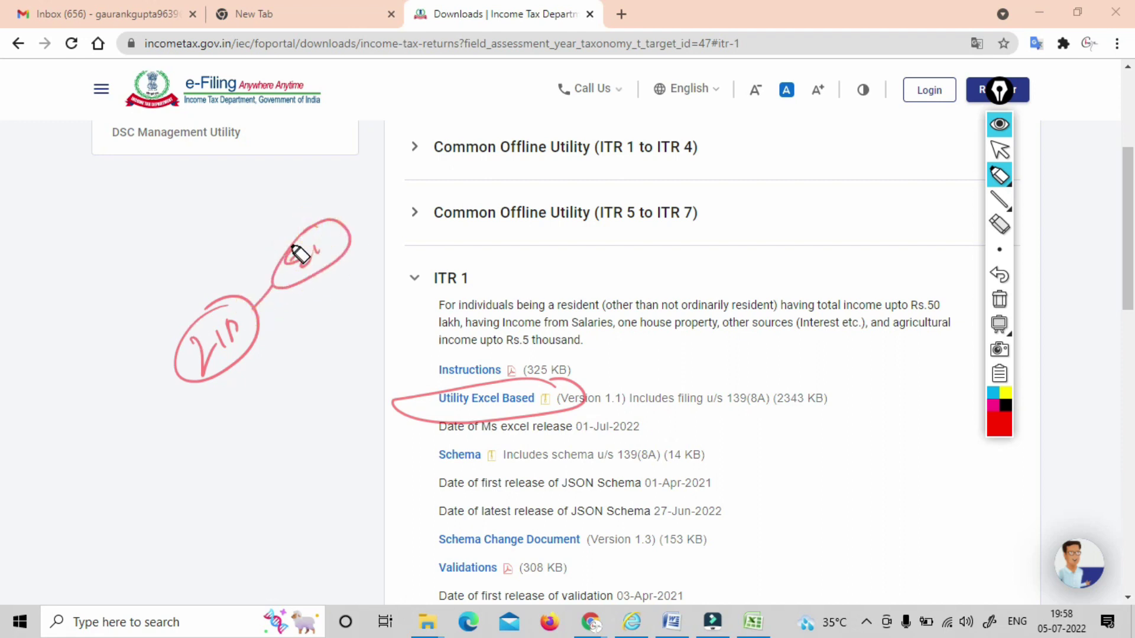
Above the existing ink notes, draw two more circled notes joined by a short dash
mouse_move(237, 171)
mouse_down()
mouse_move(253, 180)
mouse_move(286, 157)
mouse_move(269, 132)
mouse_move(297, 136)
mouse_up()
drag(342, 115, 355, 116)
drag(361, 97, 372, 109)
click(389, 102)
mouse_move(379, 80)
mouse_down()
mouse_move(337, 133)
mouse_move(358, 89)
mouse_up()
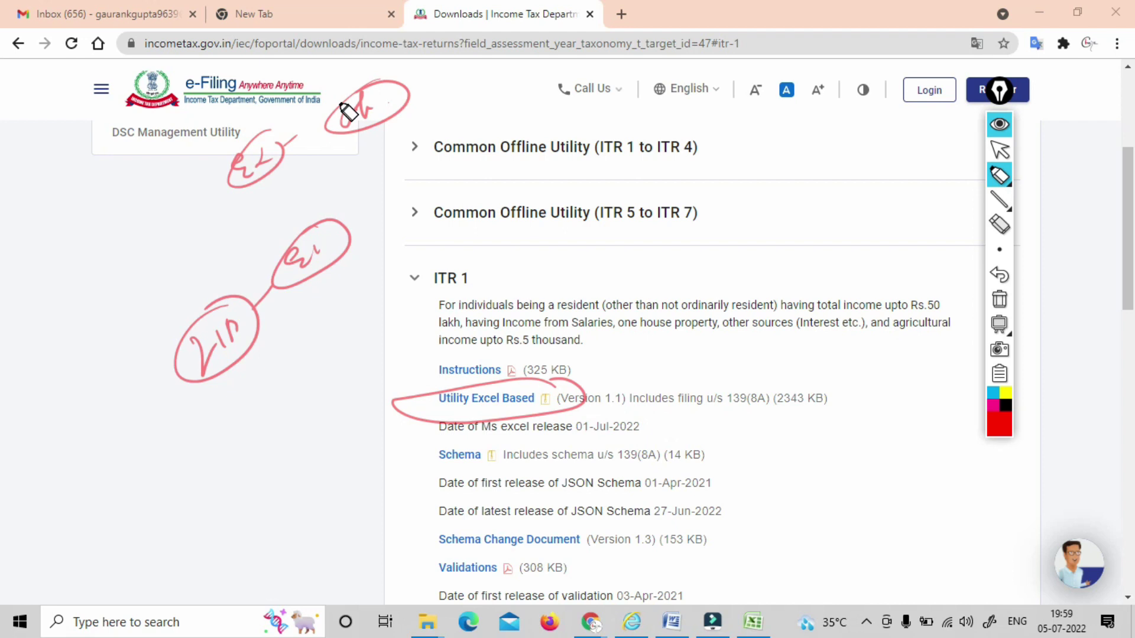
Erase the ink and download the Excel-based ITR 1 utility to the Desktop as ITR1_AY 2021-22_V1.1 (1).zip
click(999, 299)
click(999, 151)
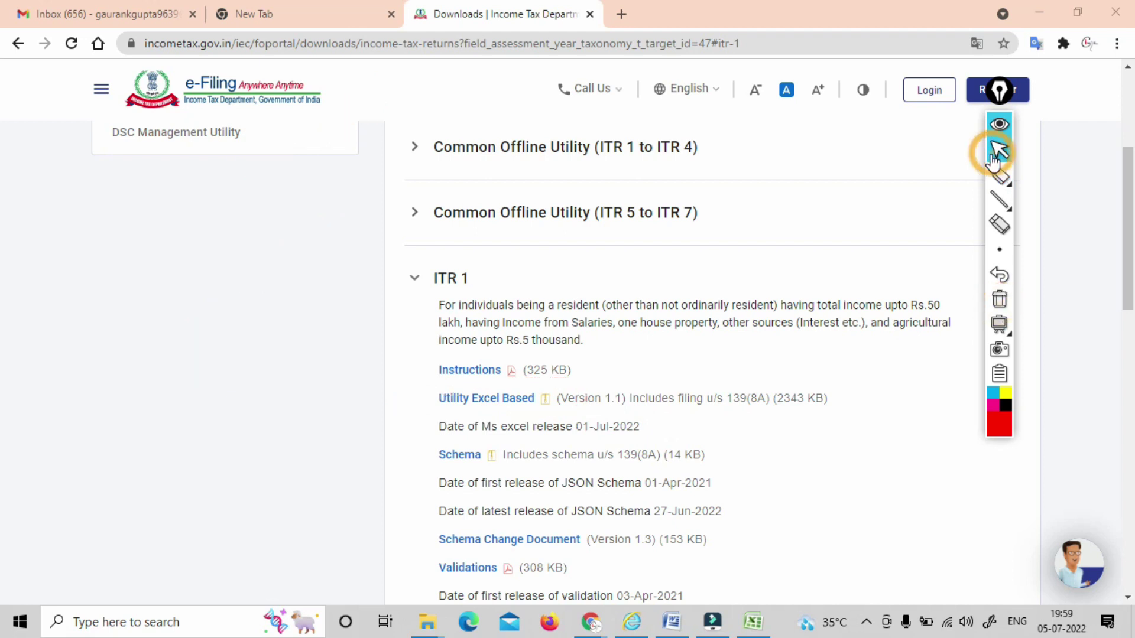
click(519, 402)
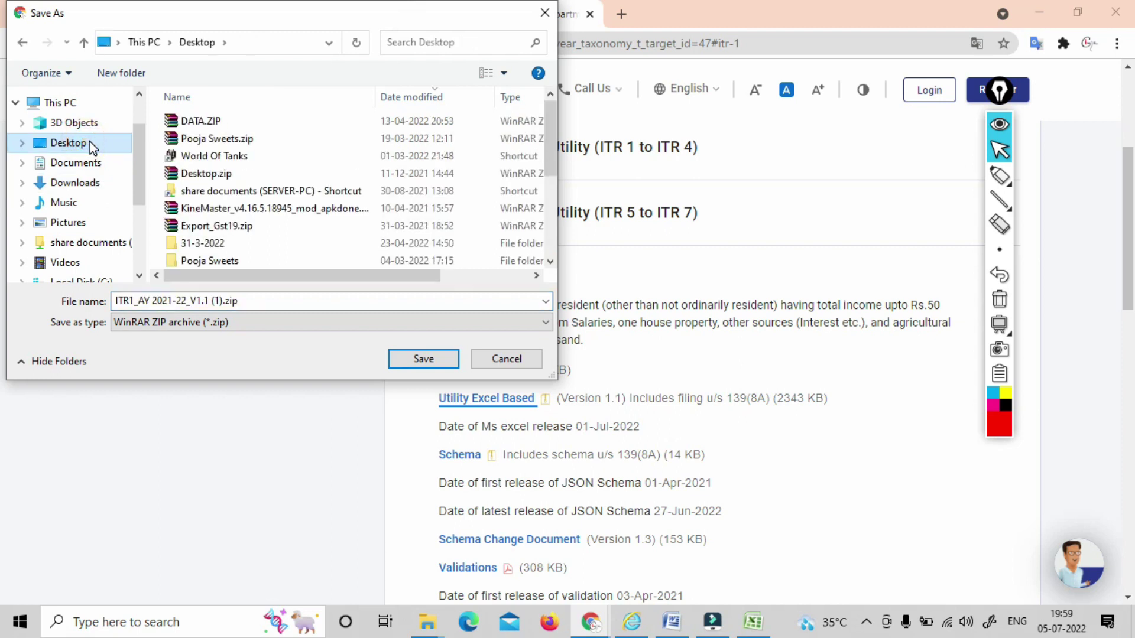
click(423, 359)
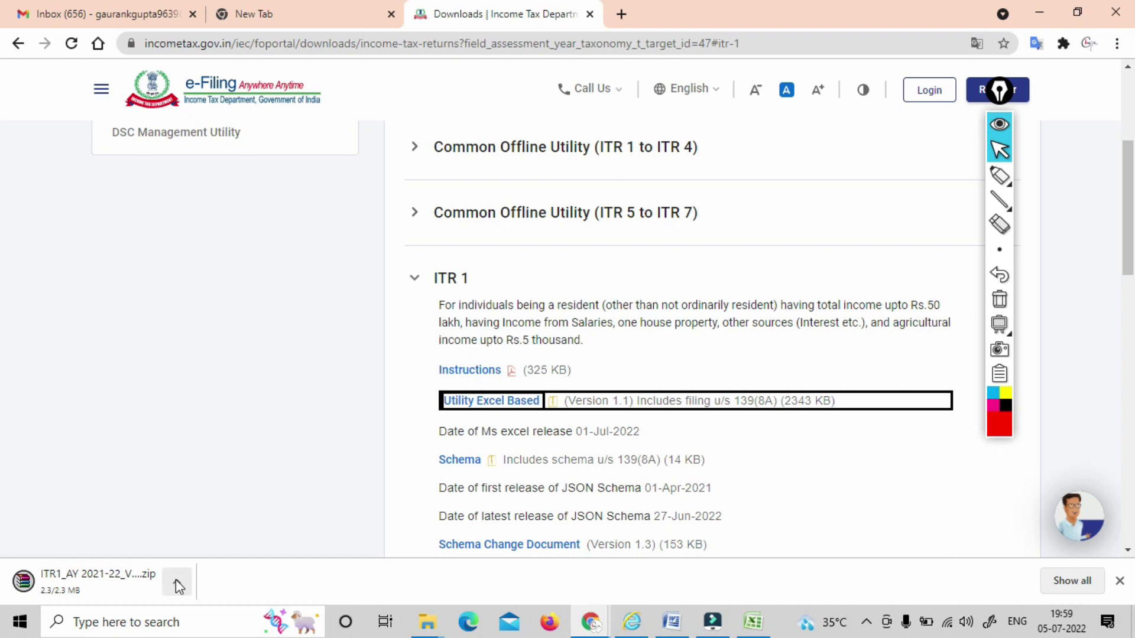
Show the downloaded ITR1_AY 2021-22_V1.1 (1).zip in its folder and extract it there
click(175, 580)
click(185, 512)
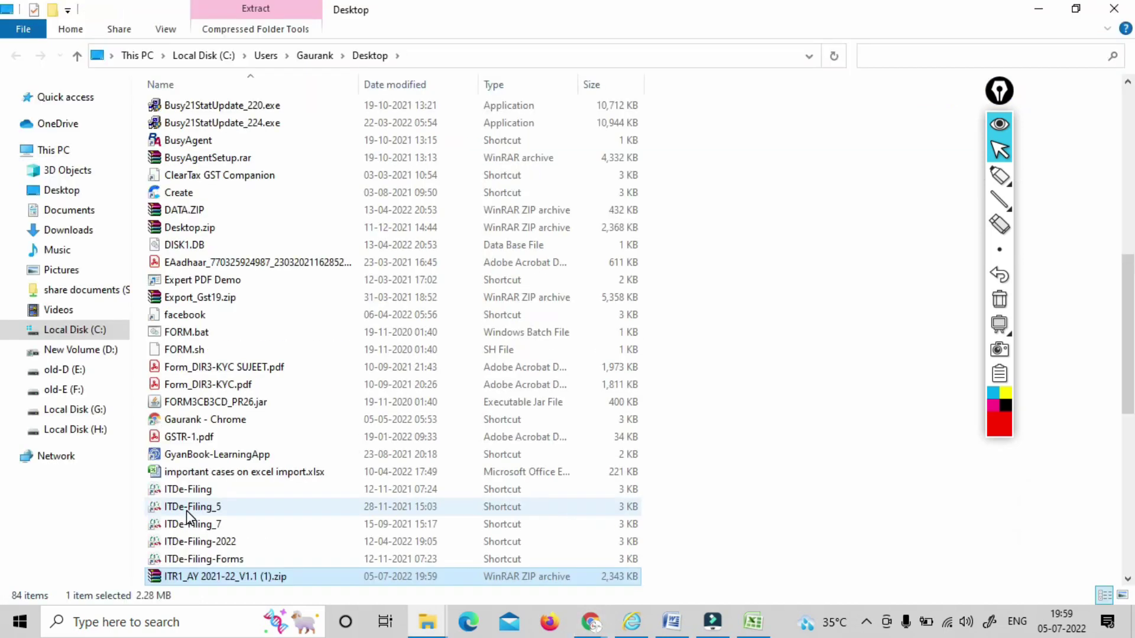
click(193, 581)
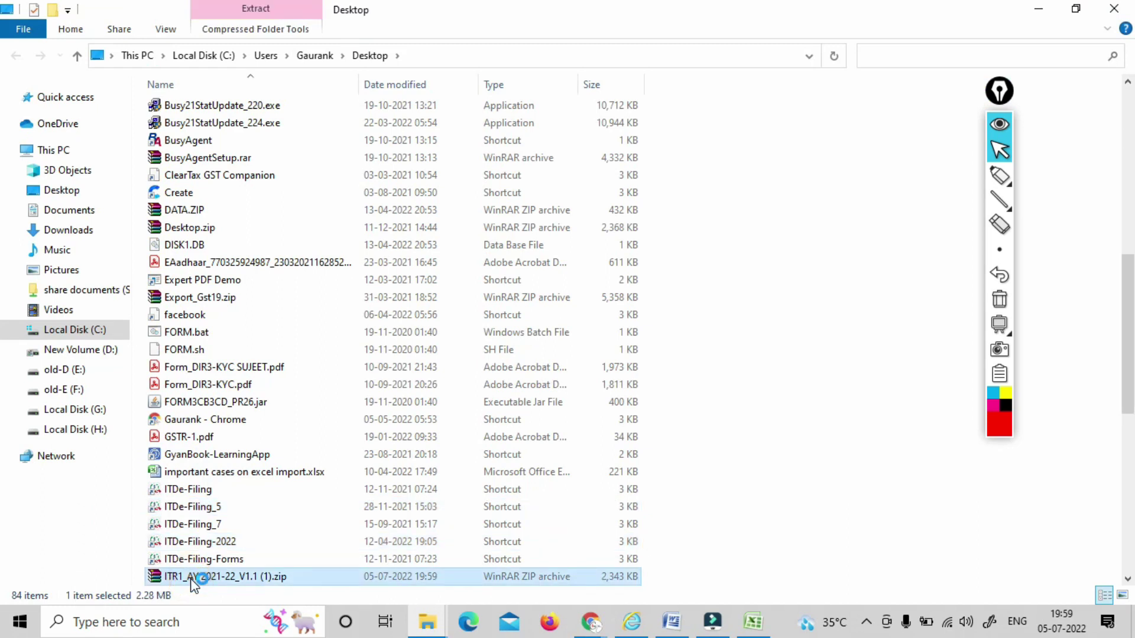
right_click(192, 581)
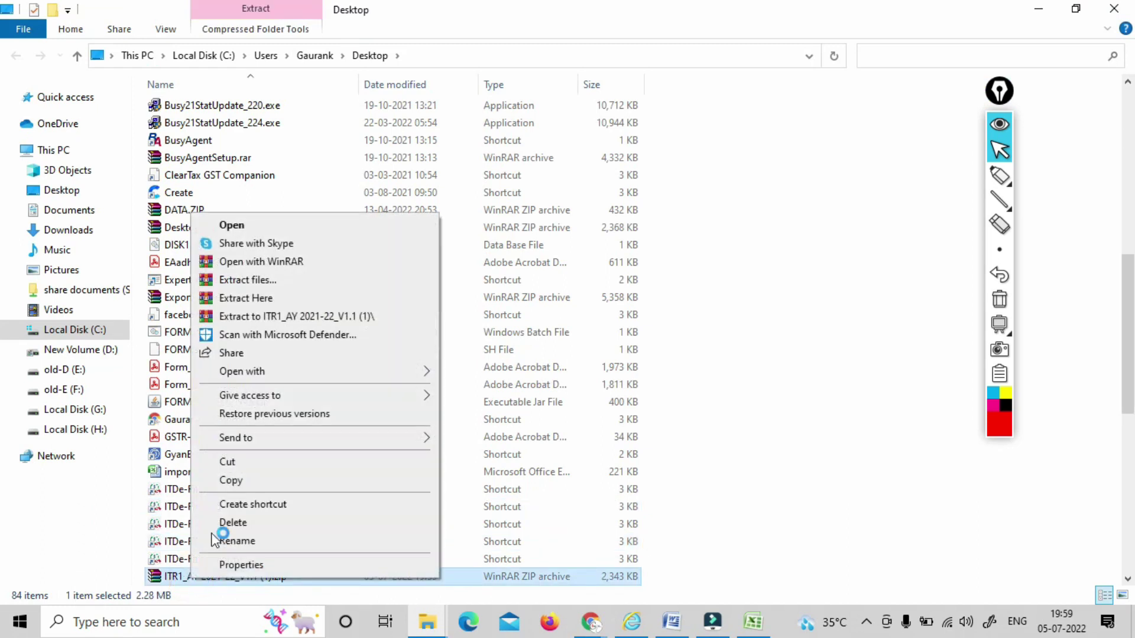
click(258, 298)
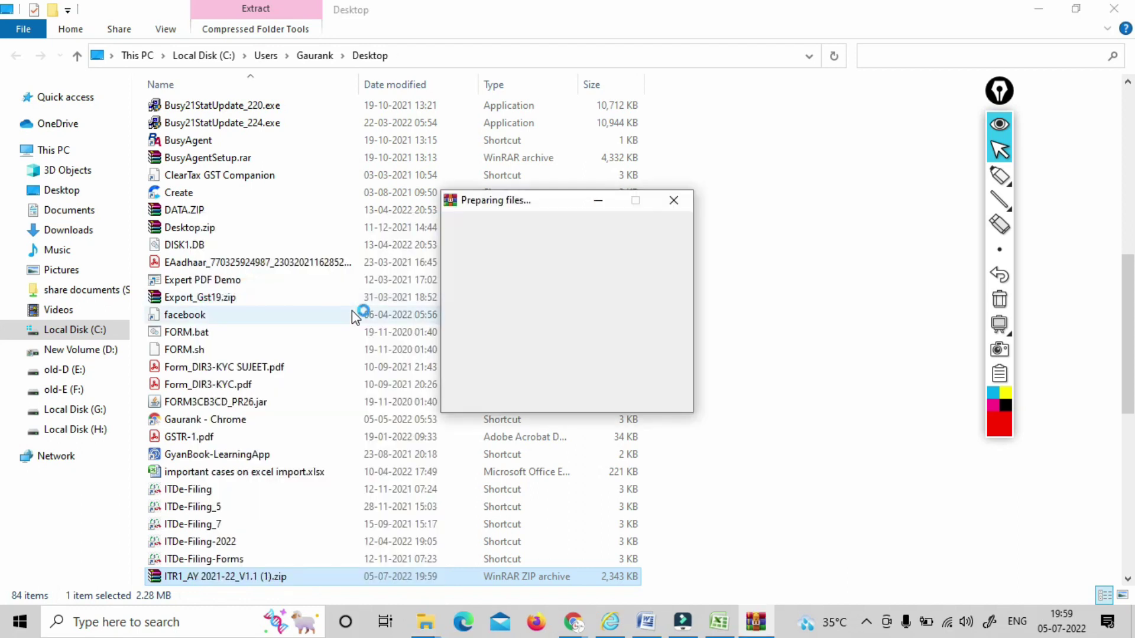
double_click(594, 560)
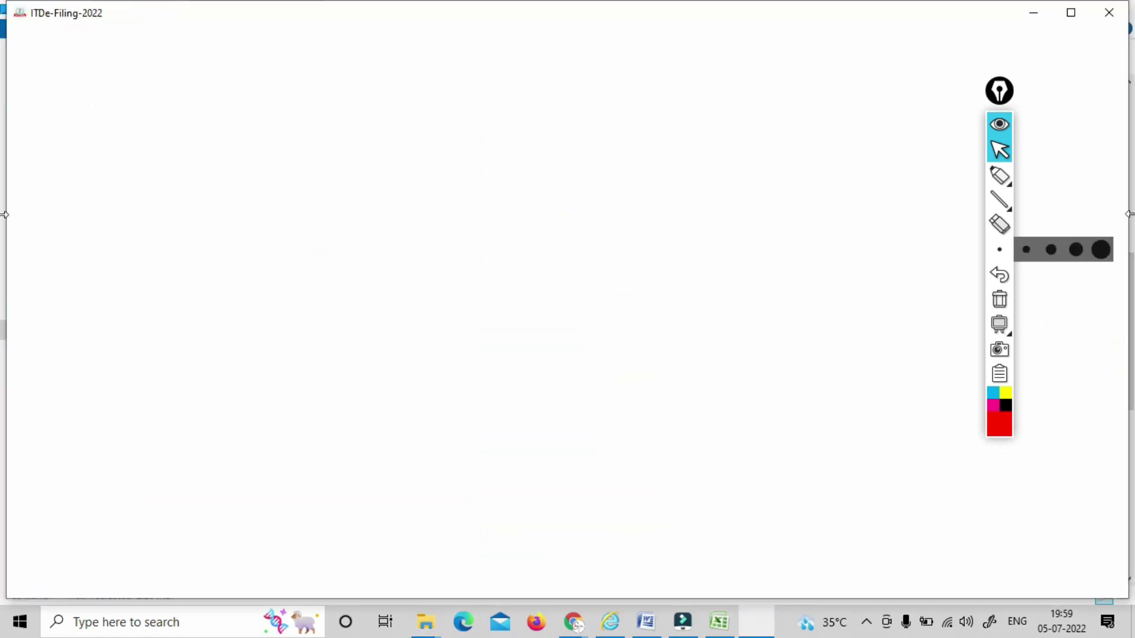
click(1111, 23)
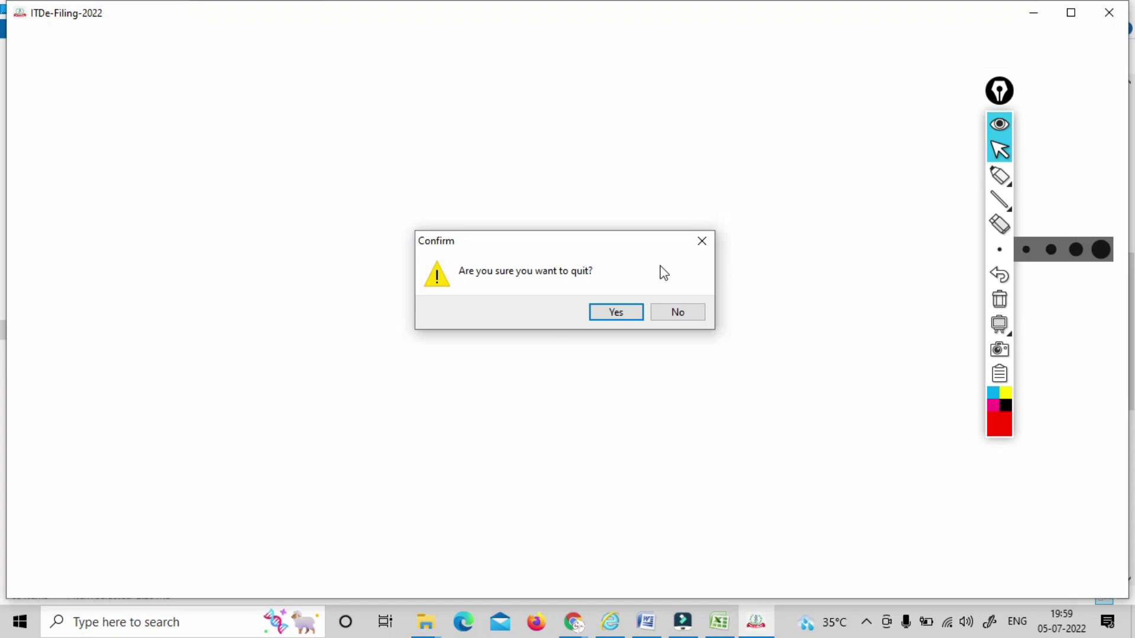
click(617, 313)
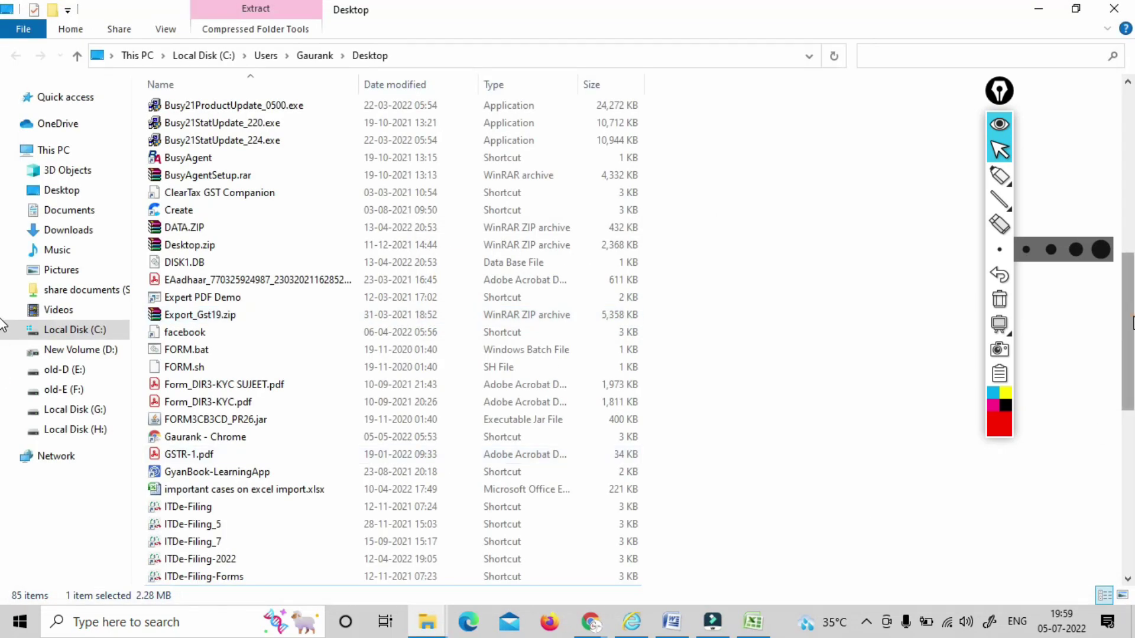
Open the ITR1_AY 2021-22_V1.1 folder on the Desktop and select the ITR1_AY 2021-22_V1.1.xlsm workbook
scroll(1132, 323, down, 9)
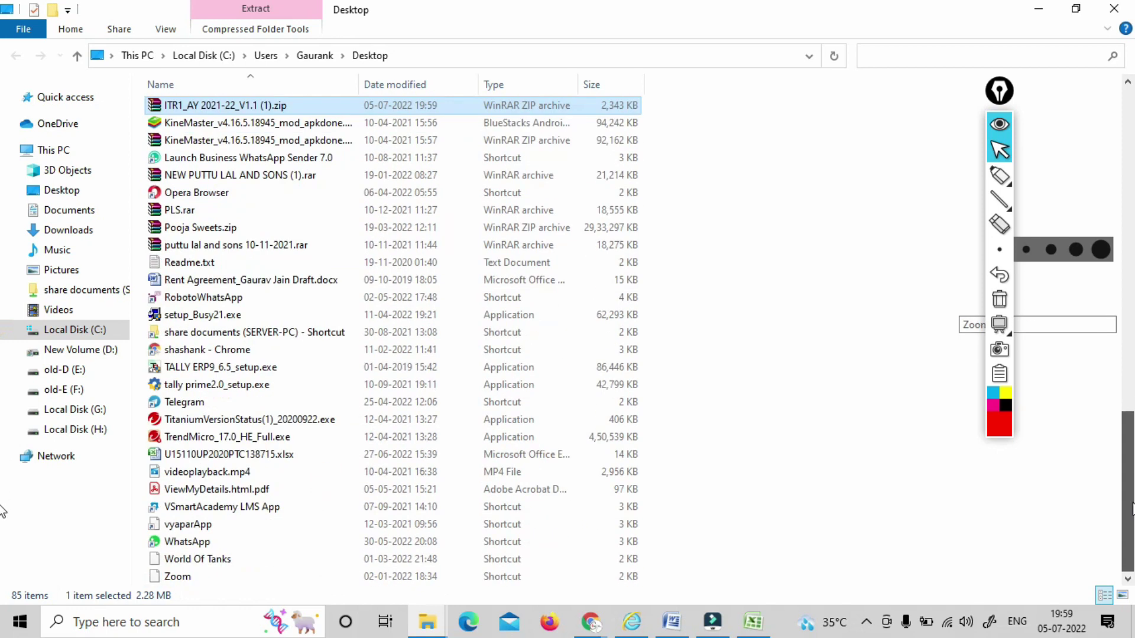
scroll(3, 396, up, 9)
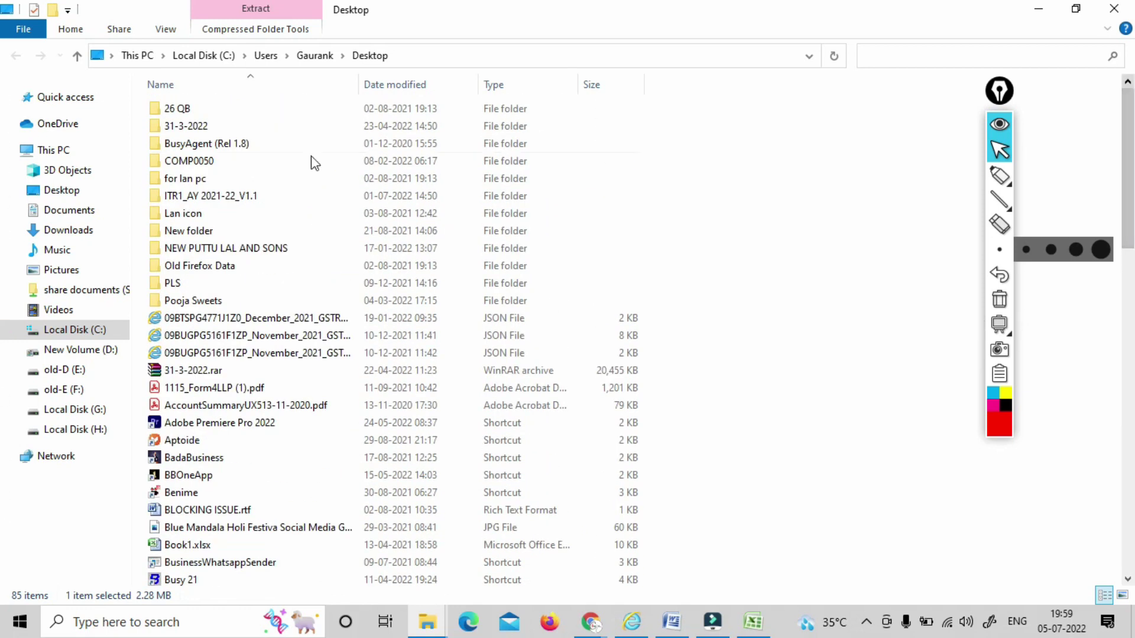
double_click(213, 197)
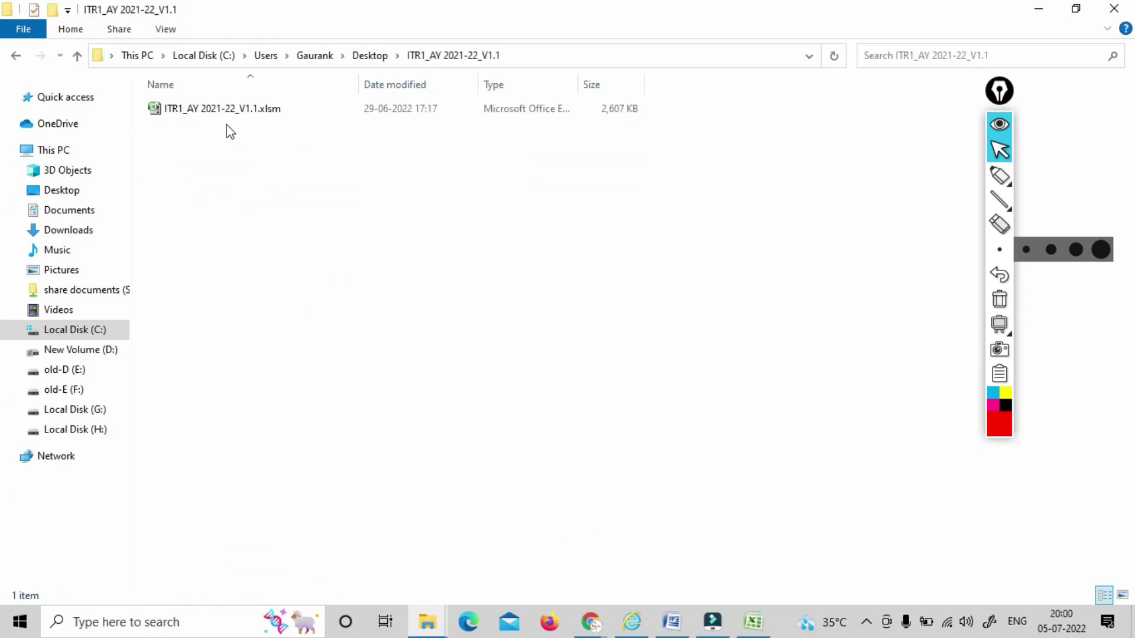
click(226, 110)
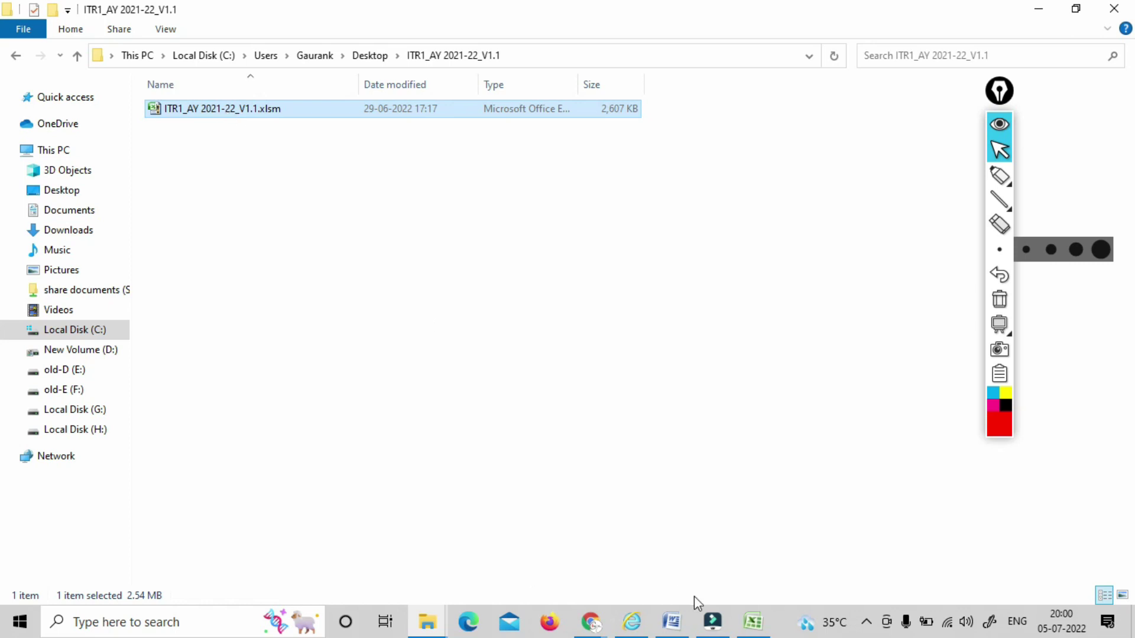
Switch to Excel and view the already open ITR-1 SAHAJ return for assessment year 2021-22
click(753, 622)
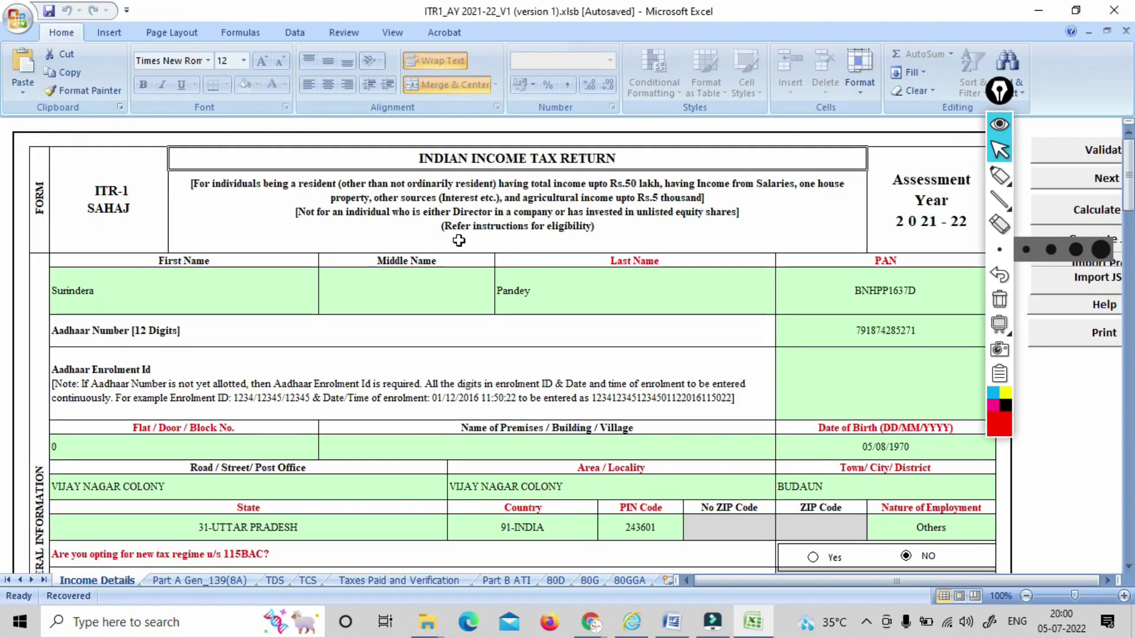
click(335, 226)
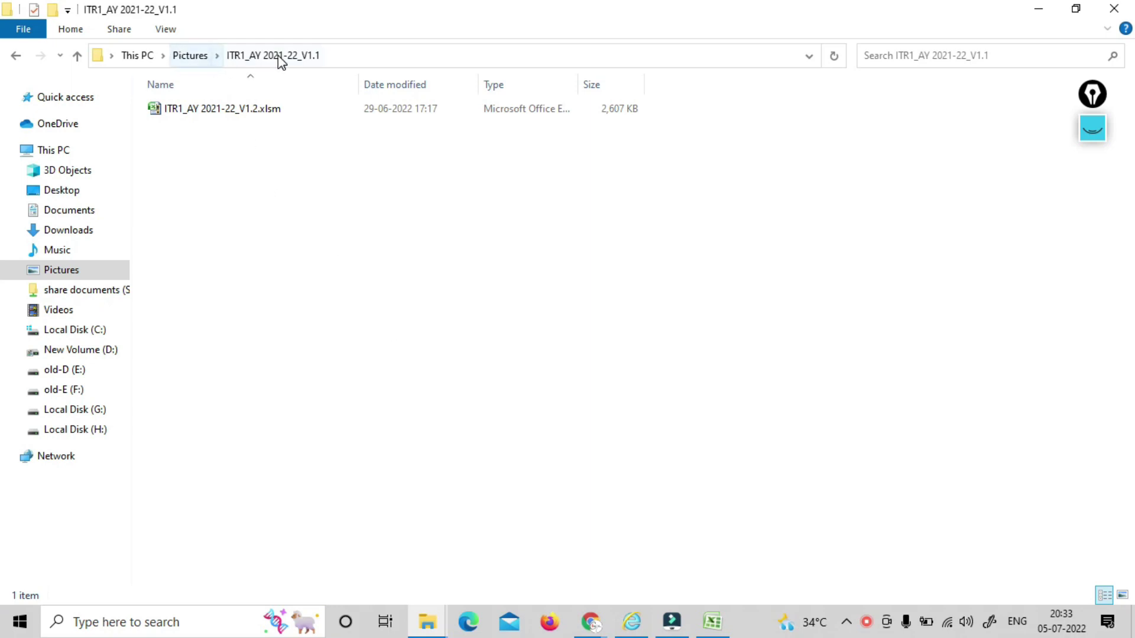
Open ITR1_AY 2021-22_V1.2.xlsm from the Pictures subfolder, recover its contents and dismiss the repair report
click(235, 114)
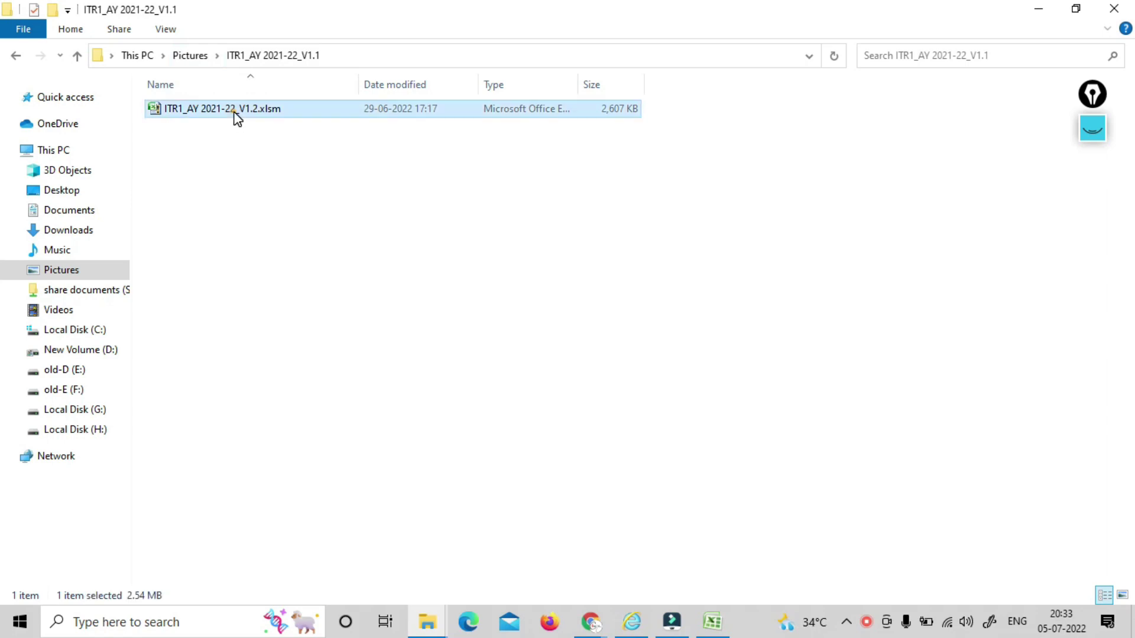
double_click(237, 115)
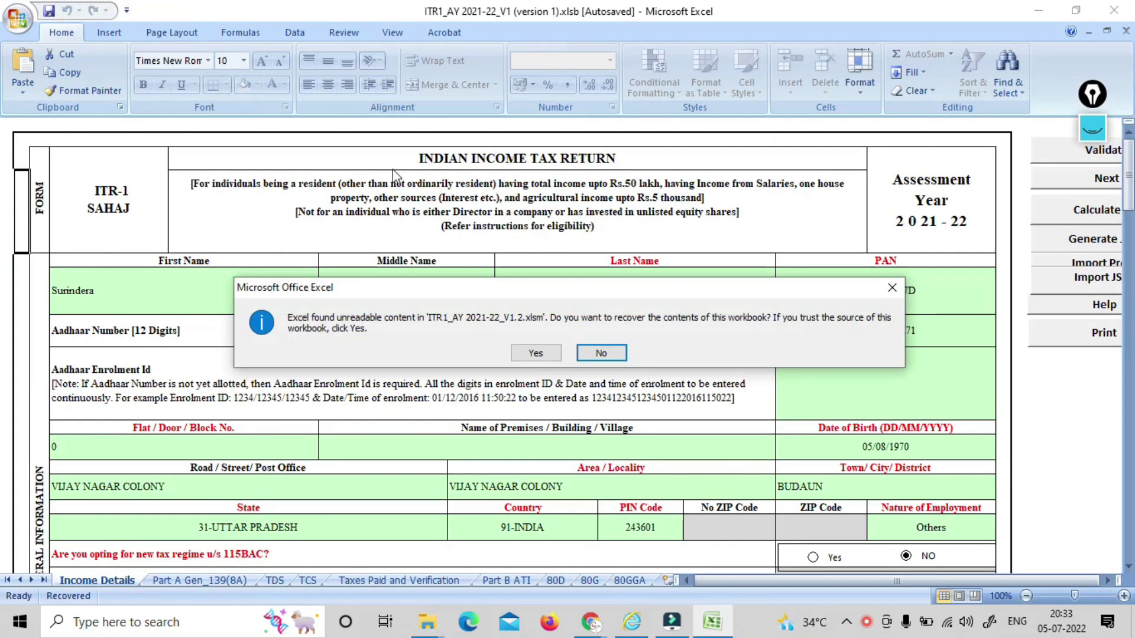
click(537, 354)
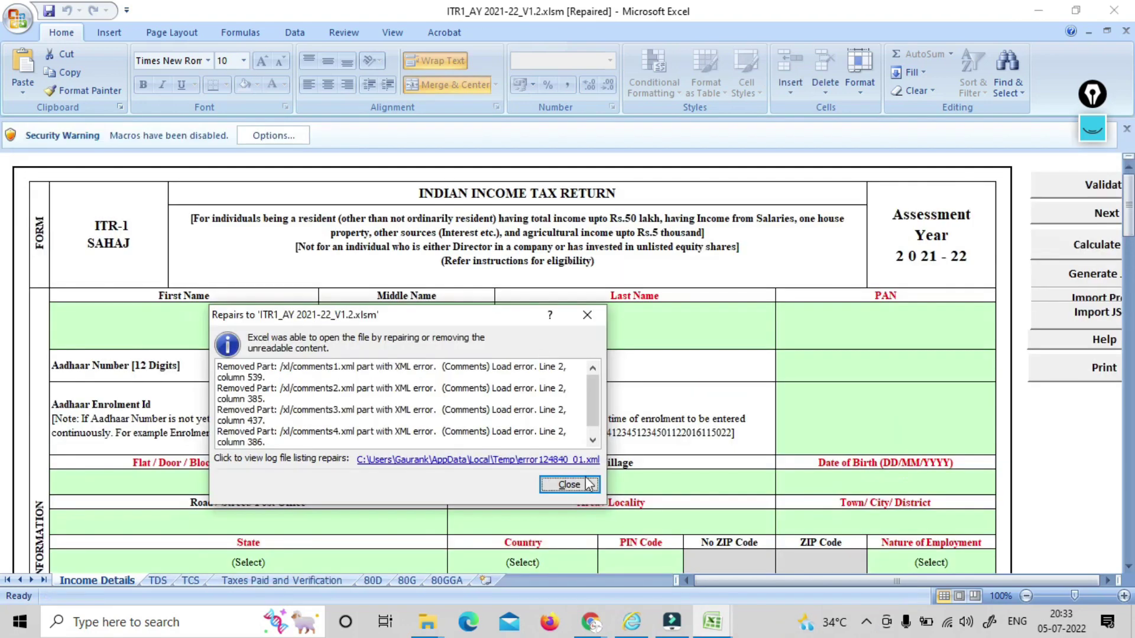
click(563, 482)
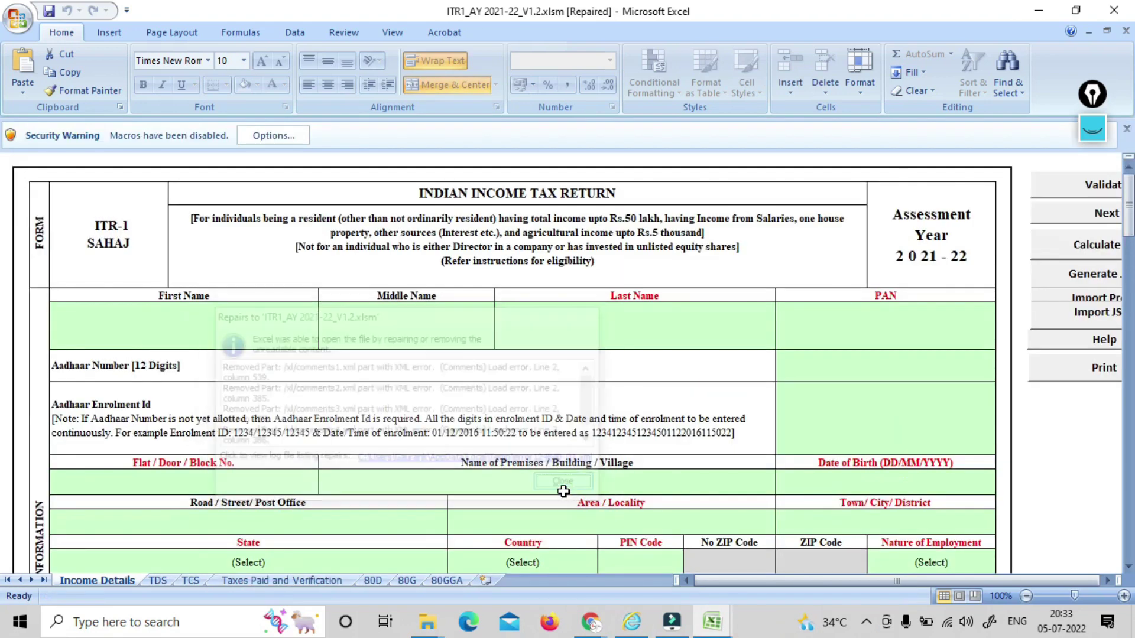
Enable the blocked macro content in the repaired ITR-1 workbook
click(265, 135)
click(408, 335)
click(650, 465)
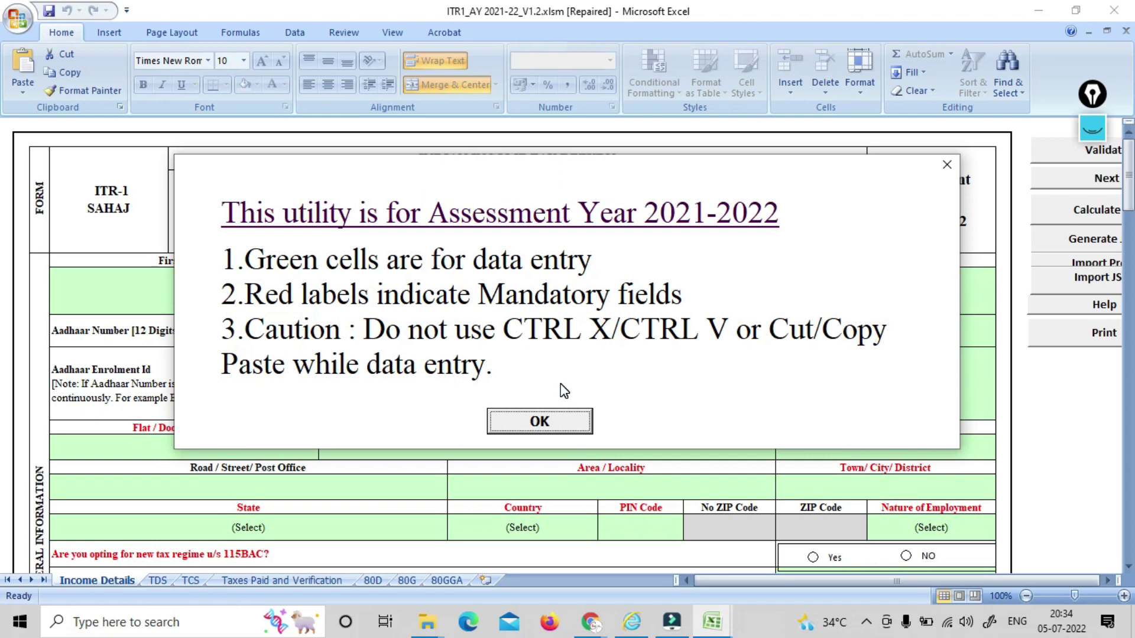
Dismiss the assessment year 2021-2022 data-entry notice and bring the Validate, Calculate Tax and Generate JSON commands fully into view
click(532, 421)
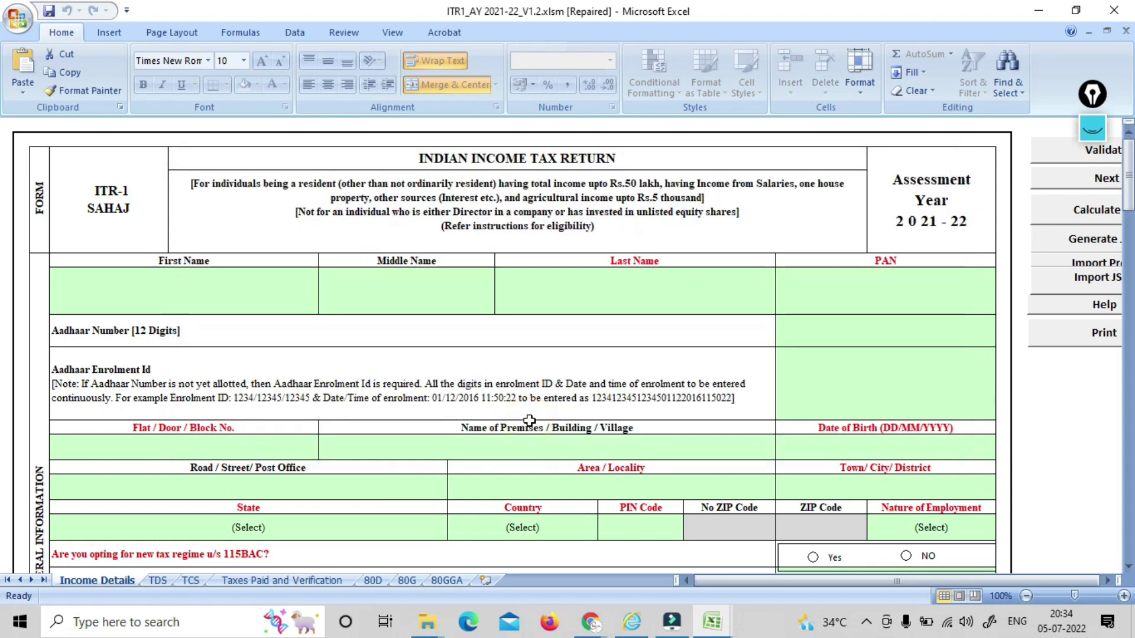
drag(728, 588, 740, 588)
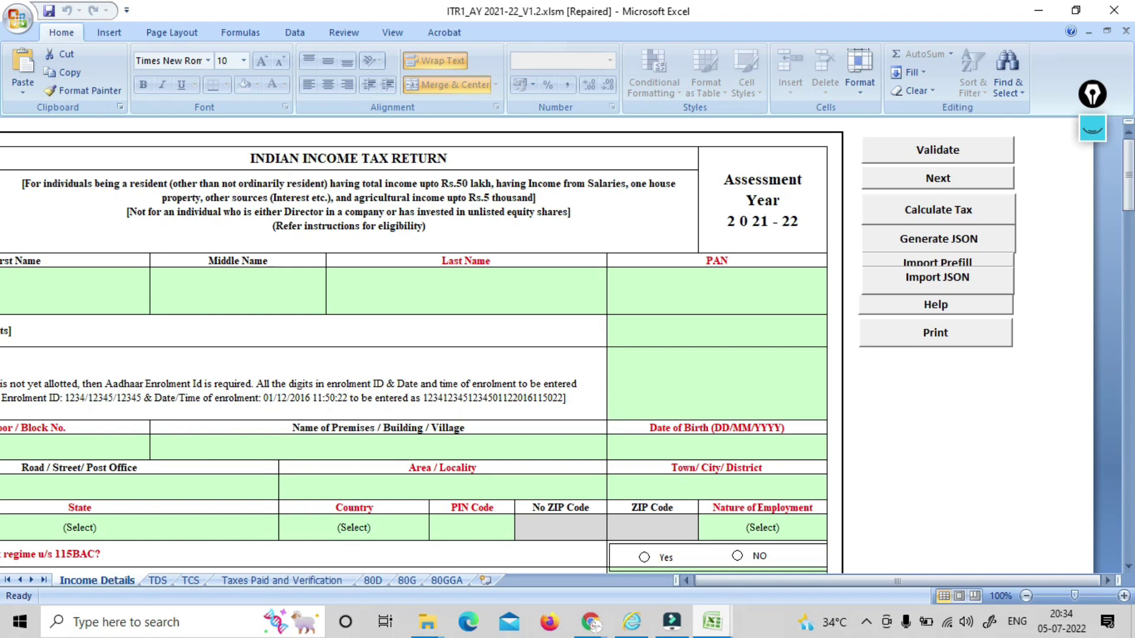
Switch to the filled-in ITR1_AY 2021-22_V1 (version 1).xlsb workbook and review the name, PAN, Aadhaar and date of birth fields
mouse_move(713, 609)
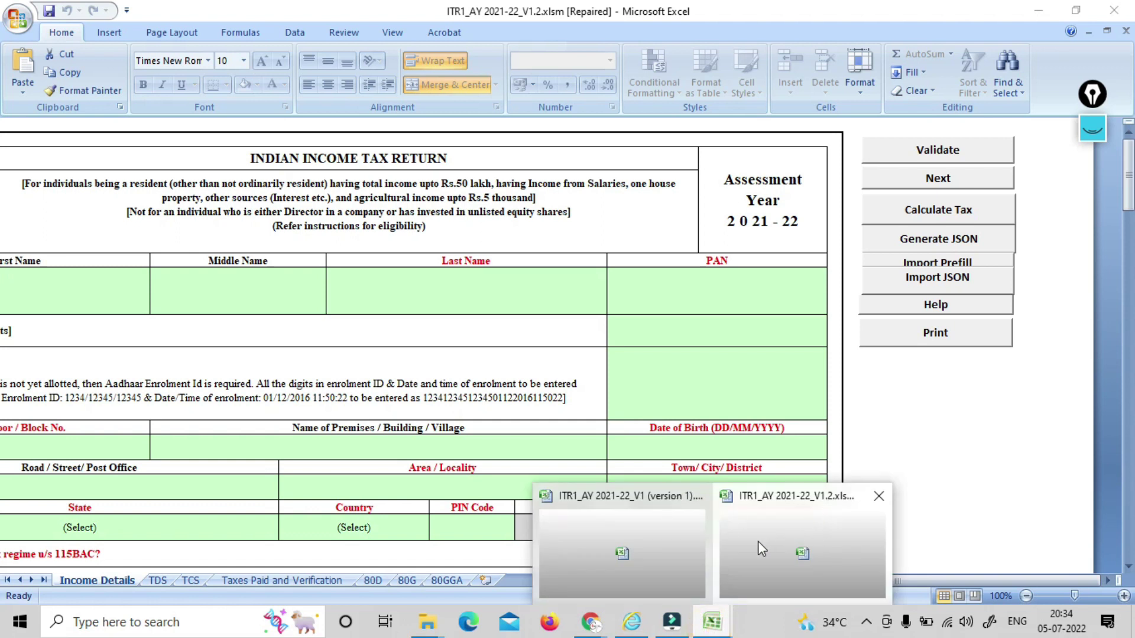
click(635, 543)
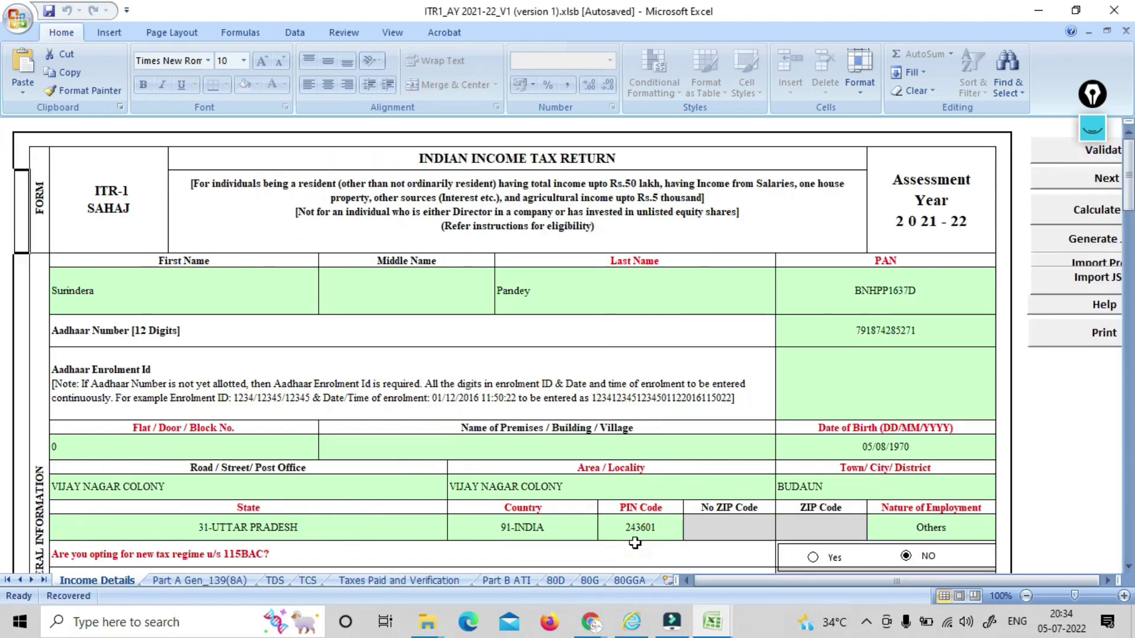
click(169, 282)
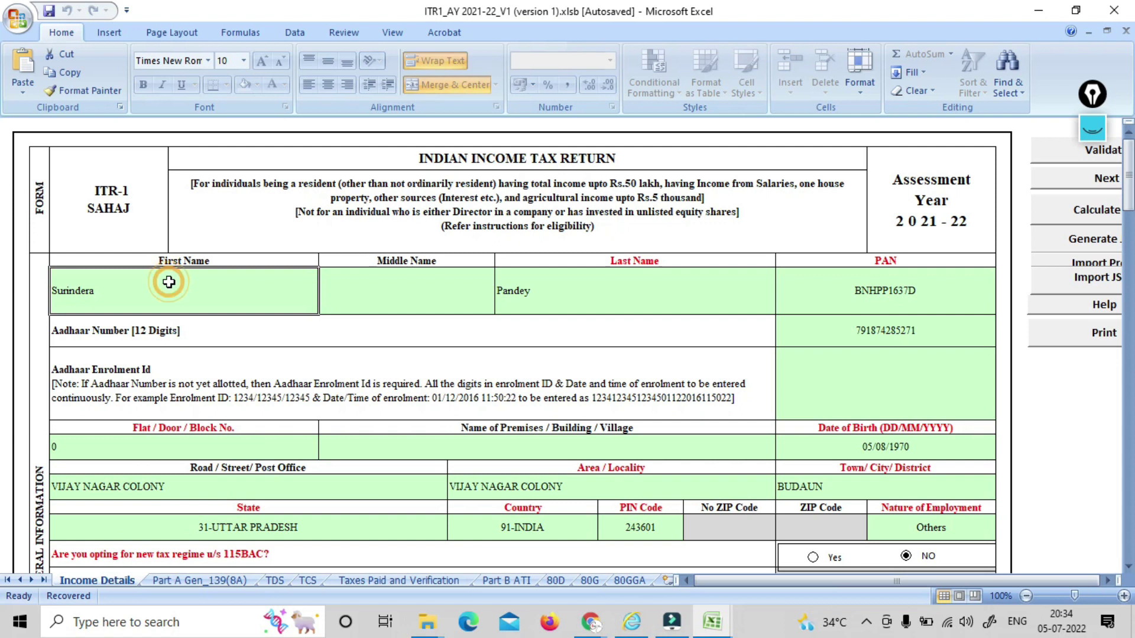
key(Tab)
key(Tab)
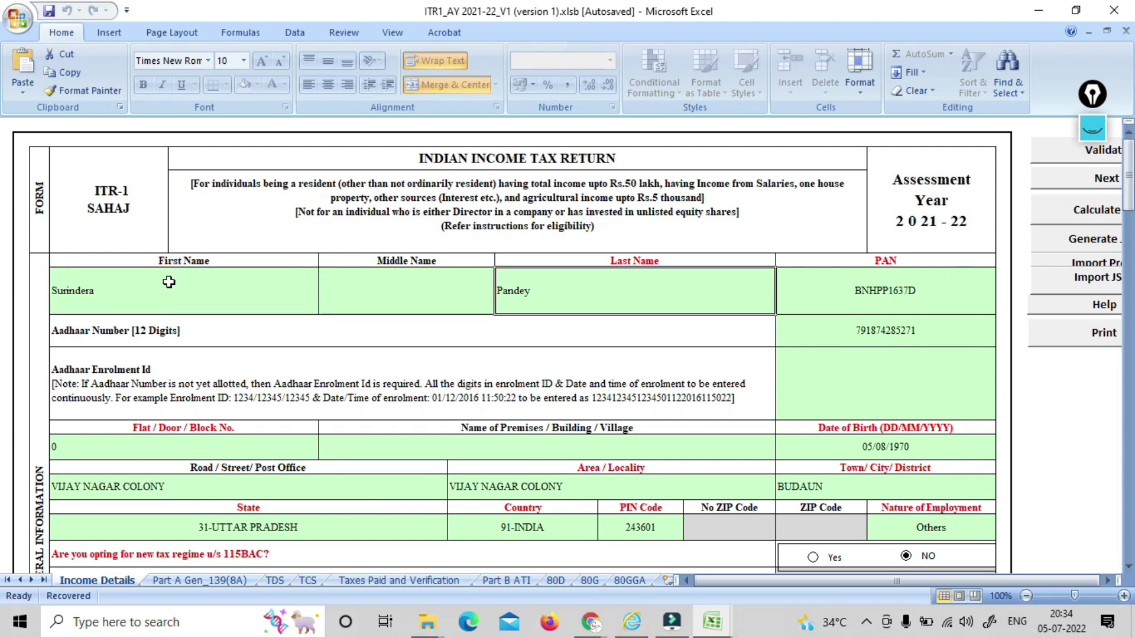
key(Tab)
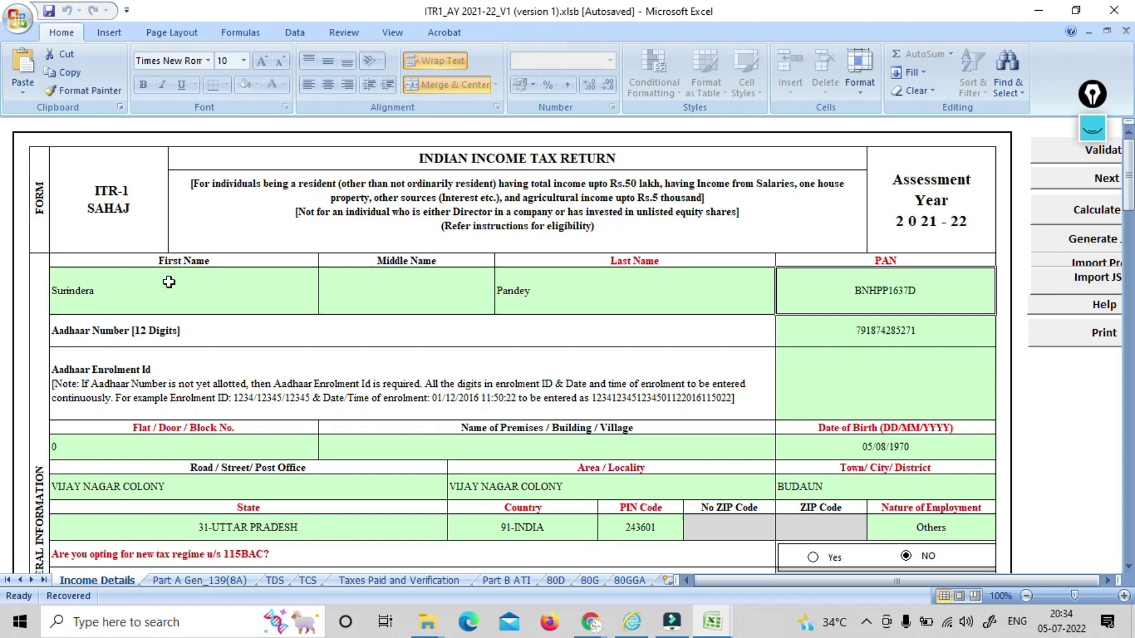
key(Tab)
key(Tab)
key(Tab)
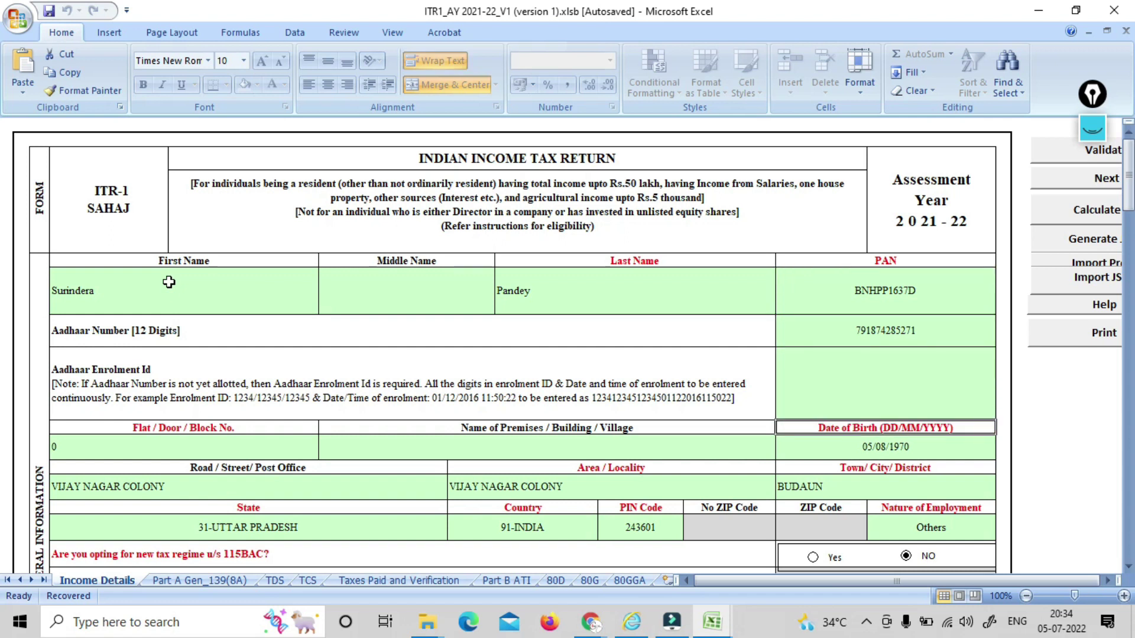
Go through the address fields in Part A General Information, from the flat number to the state
key(Tab)
key(Tab)
key(Tab)
key(Tab)
key(Tab)
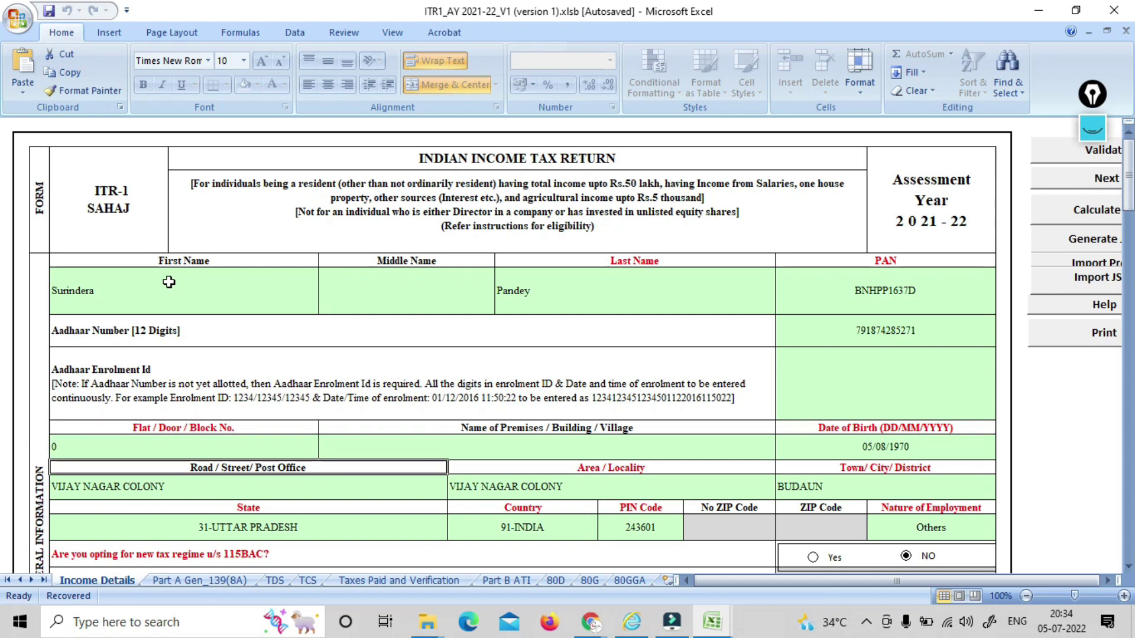
key(Tab)
key(Tab)
key(Tab)
key(Tab)
key(shift+Tab)
key(shift+Tab)
key(shift+Tab)
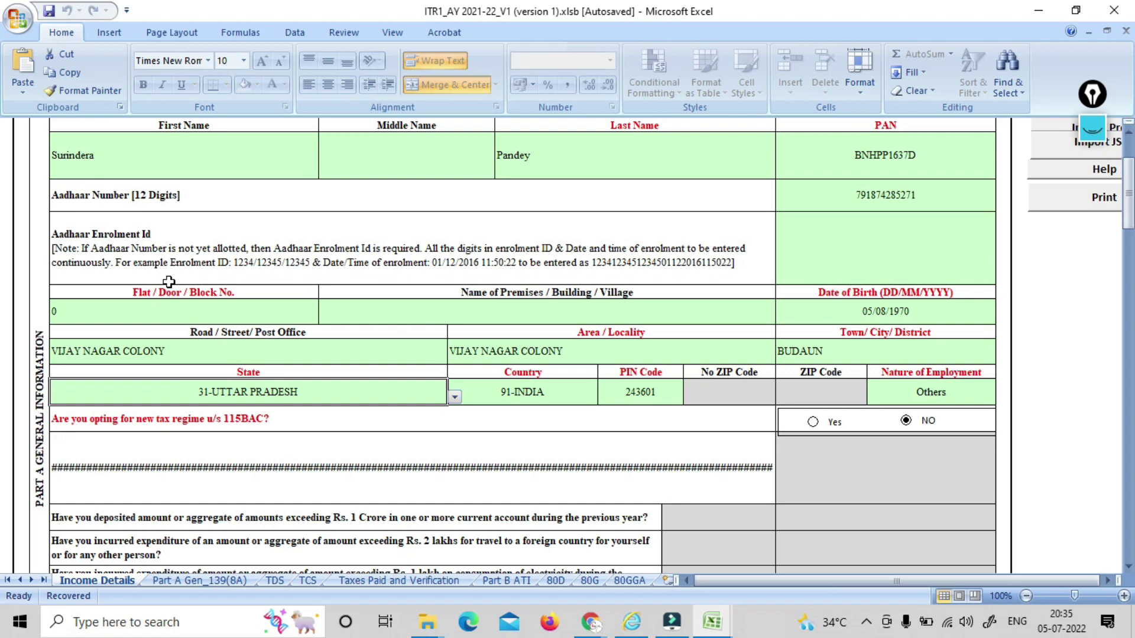
Set the Nature of Employment in Part A General Information to Others
key(Tab)
key(Tab)
key(Tab)
key(Tab)
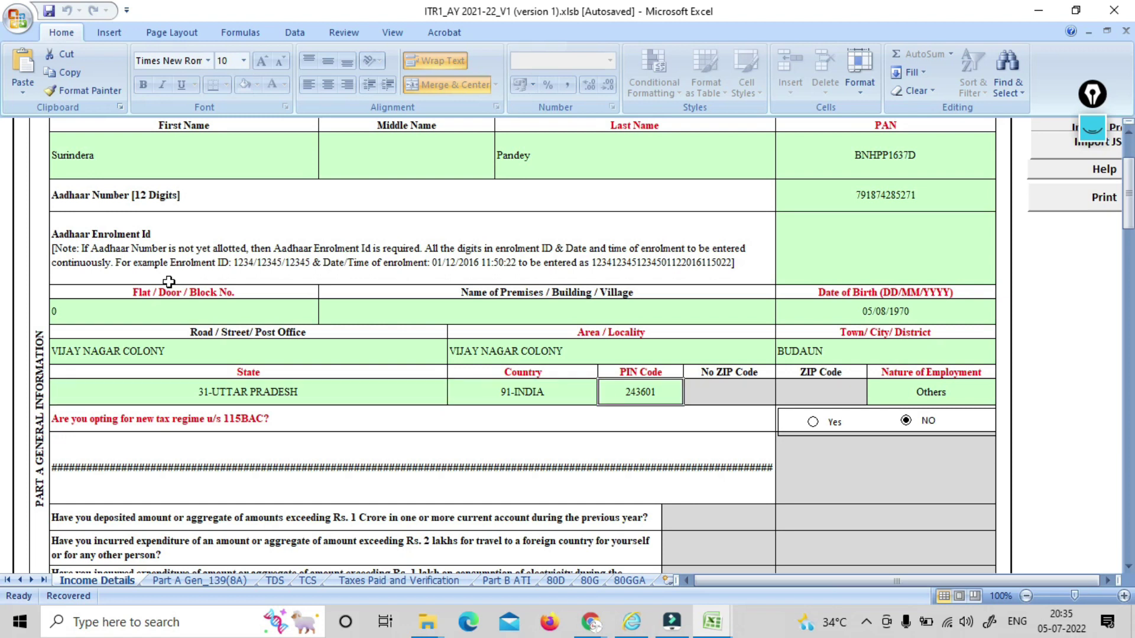
key(Tab)
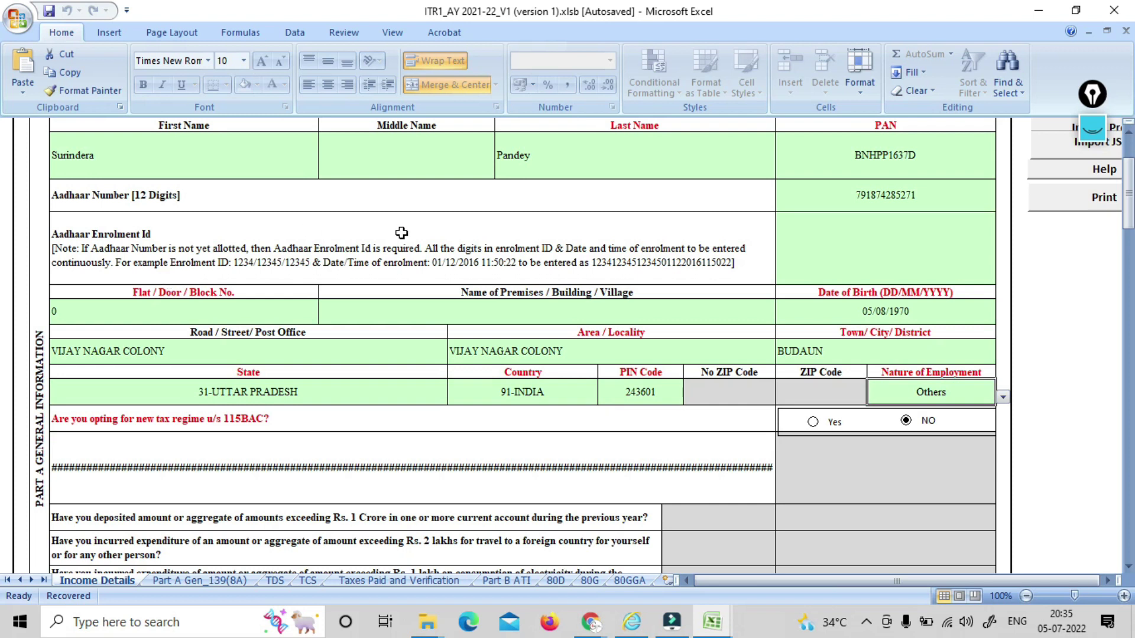
click(1005, 398)
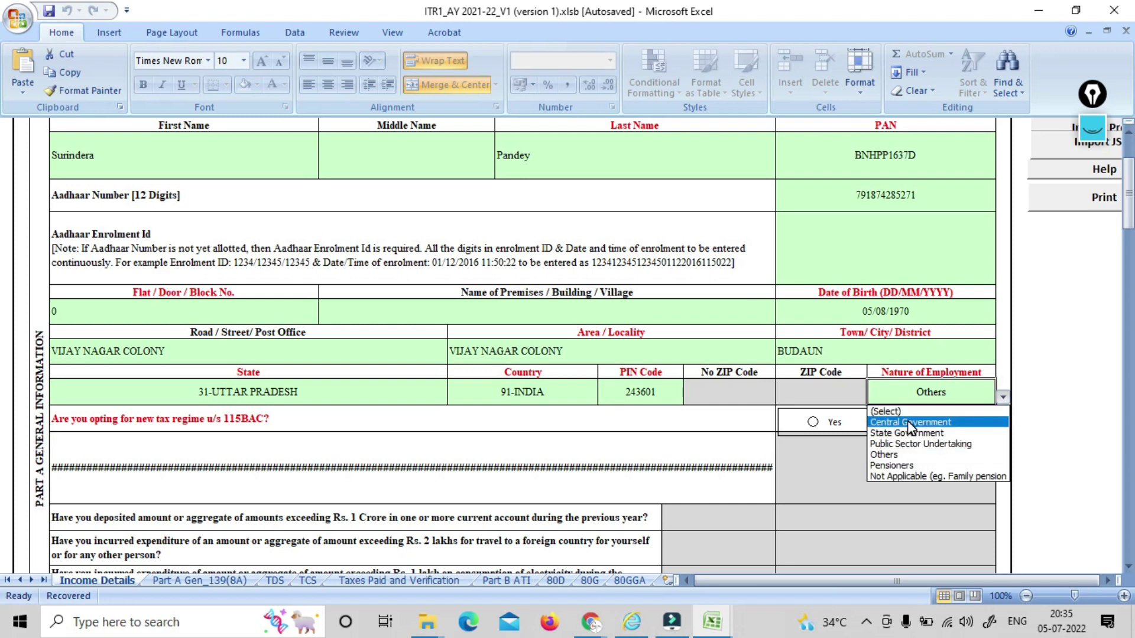
click(921, 456)
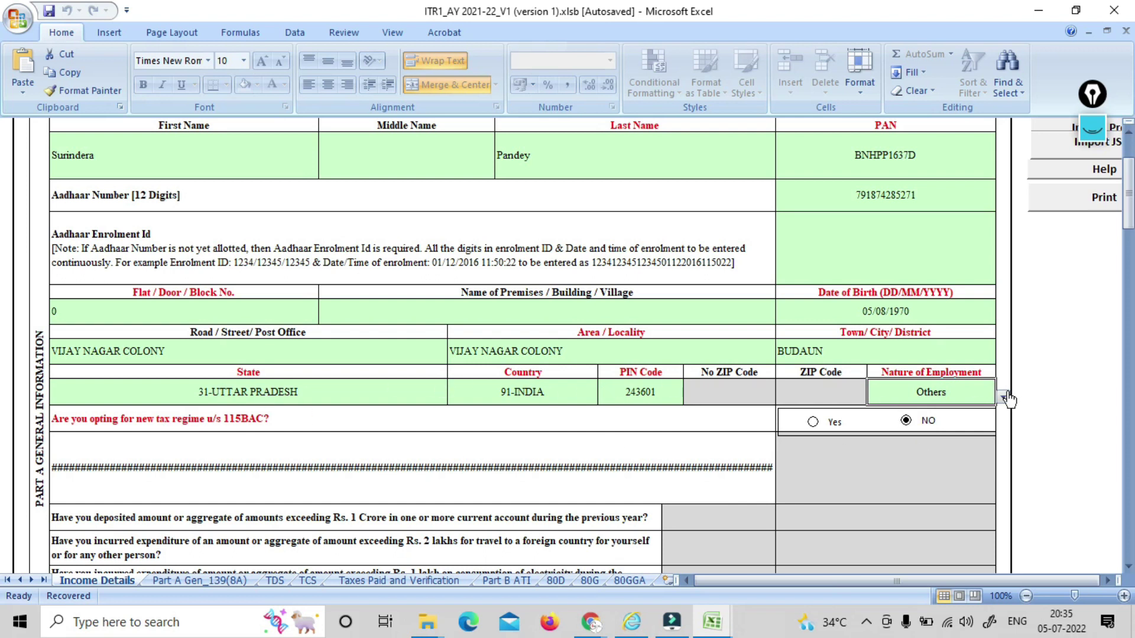
Examine the fields below the new tax regime question, the contact details and the available Filed u/s sections
click(563, 464)
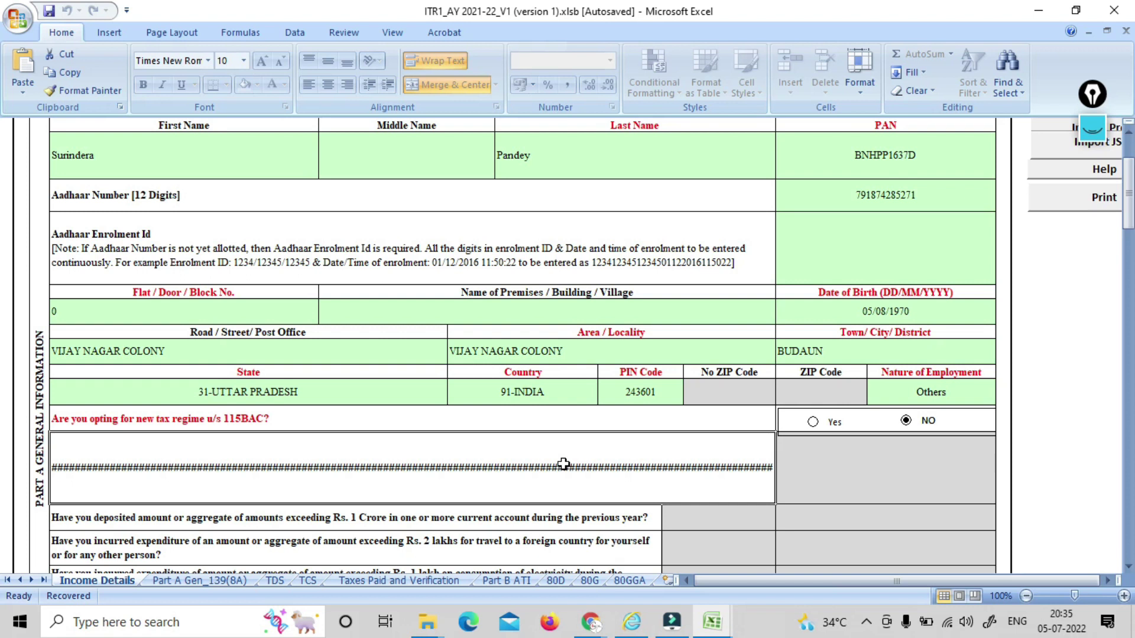
key(Tab)
key(Tab)
key(Tab)
key(Tab)
key(Tab)
key(Tab)
key(shift+Tab)
key(shift+Tab)
key(shift+Tab)
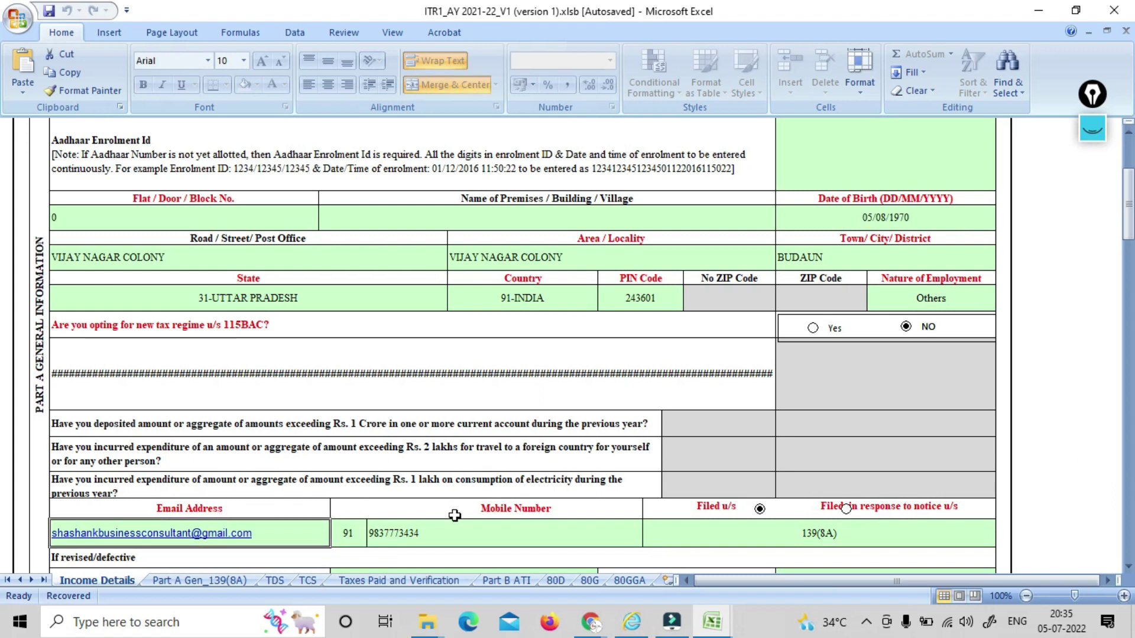
click(781, 532)
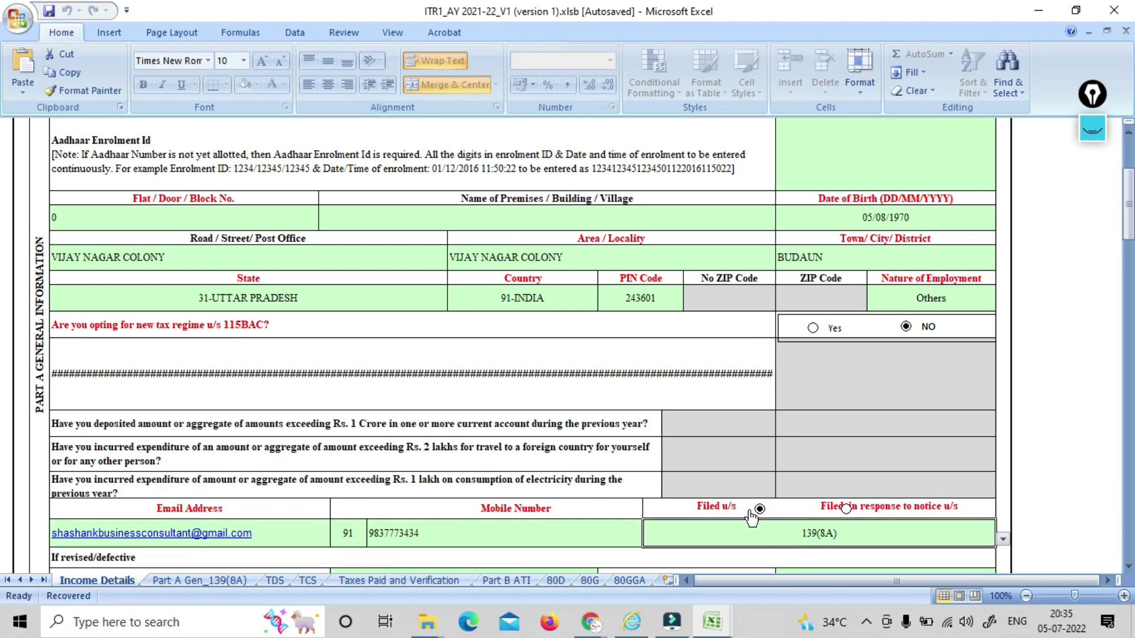
click(1002, 539)
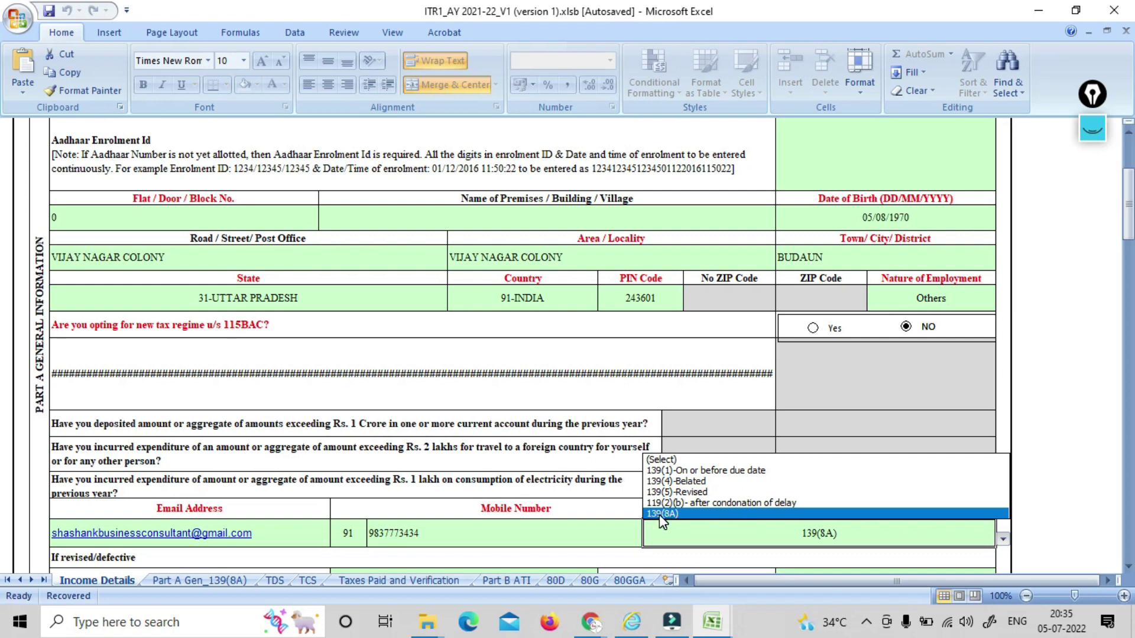
In the blank ITR1_AY 2021-22_V1.2.xlsm workbook, set the Filed u/s section on the Income Details sheet to 139(8A)
click(712, 622)
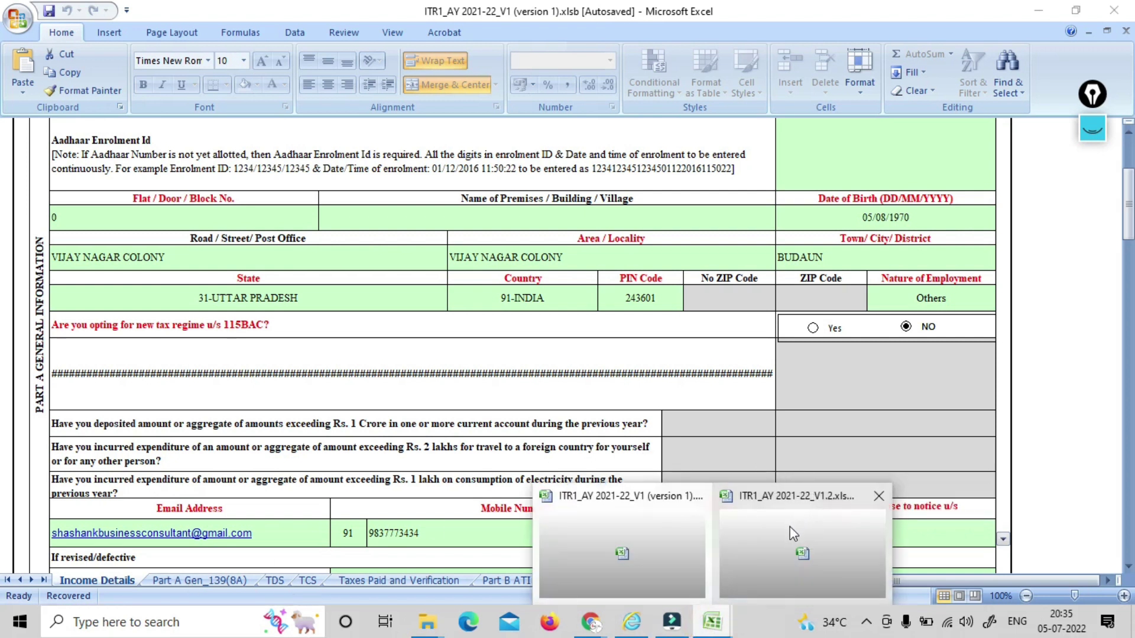
click(774, 538)
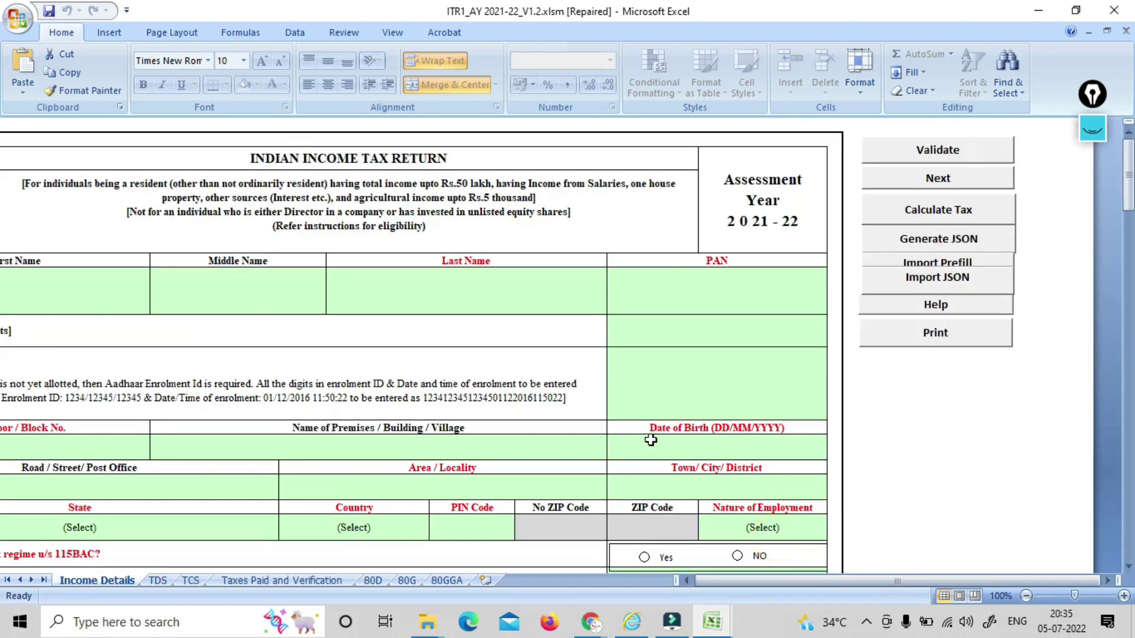
click(237, 535)
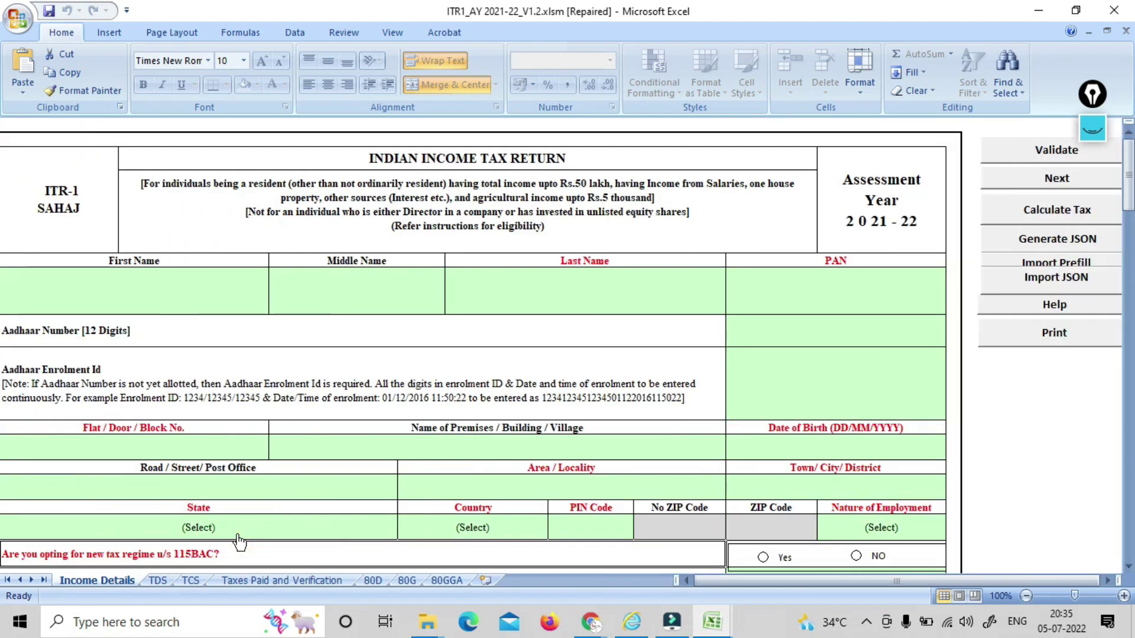
scroll(237, 535, down, 4)
click(237, 534)
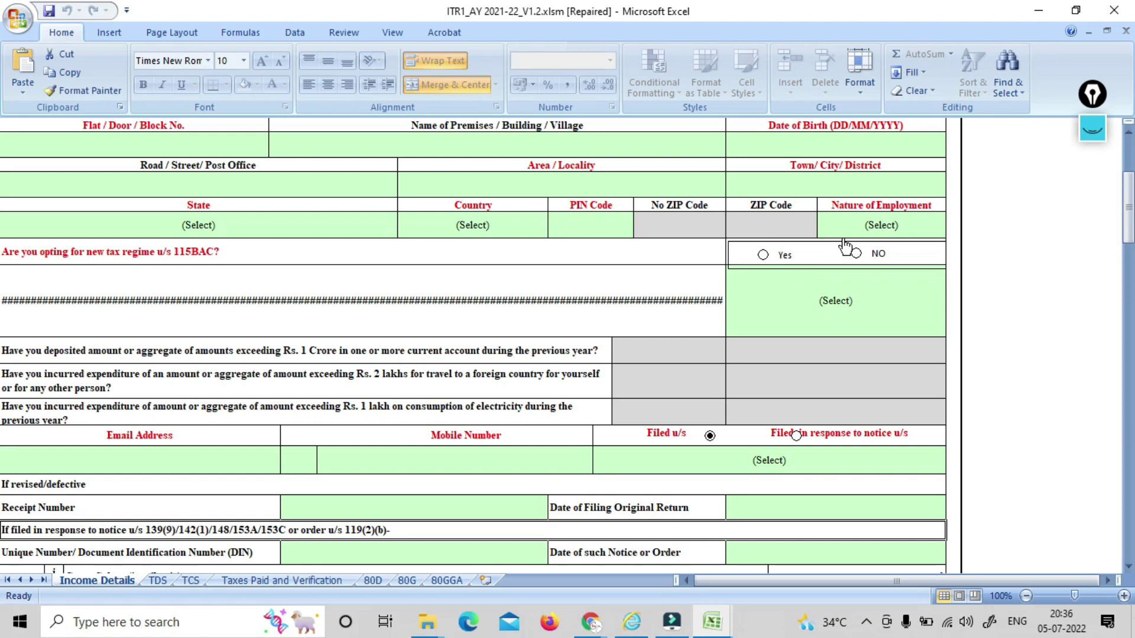
click(691, 458)
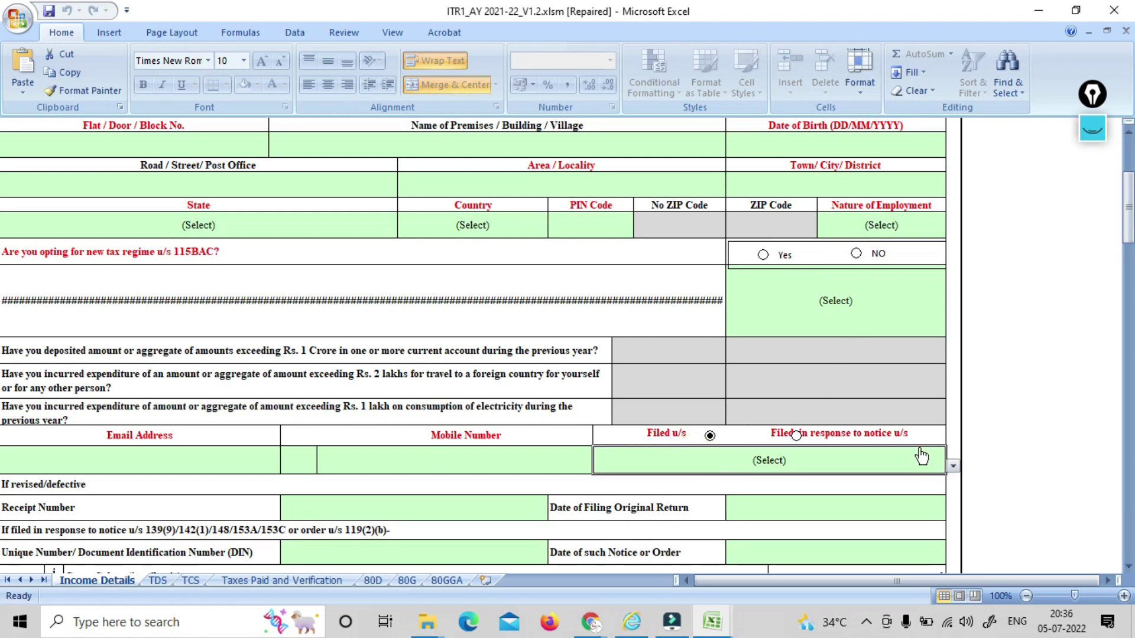
click(952, 466)
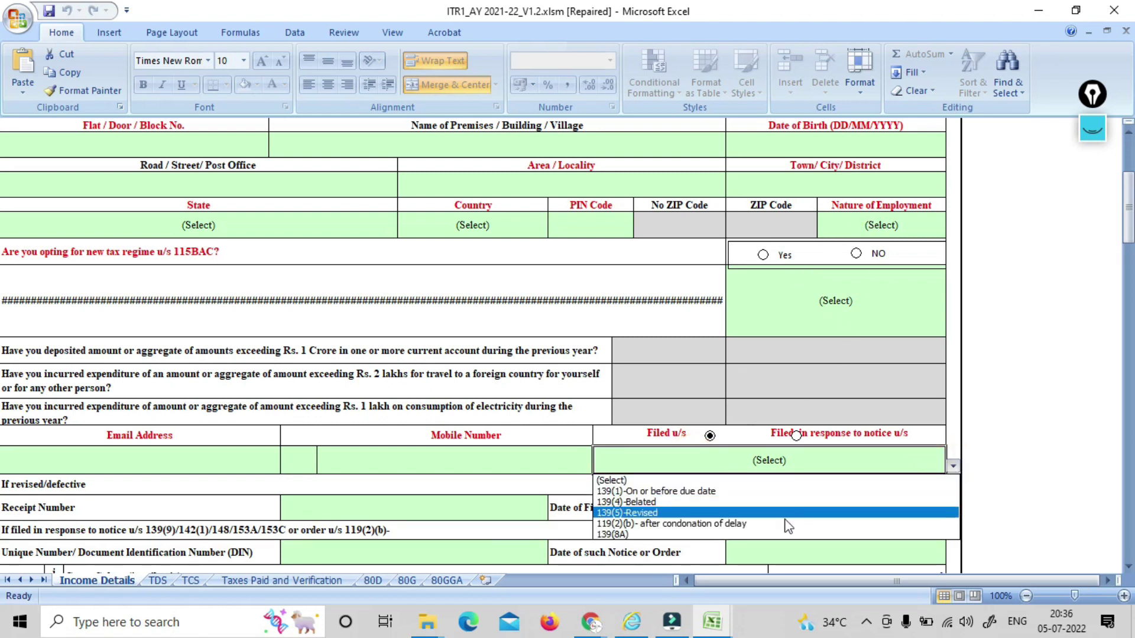
click(760, 535)
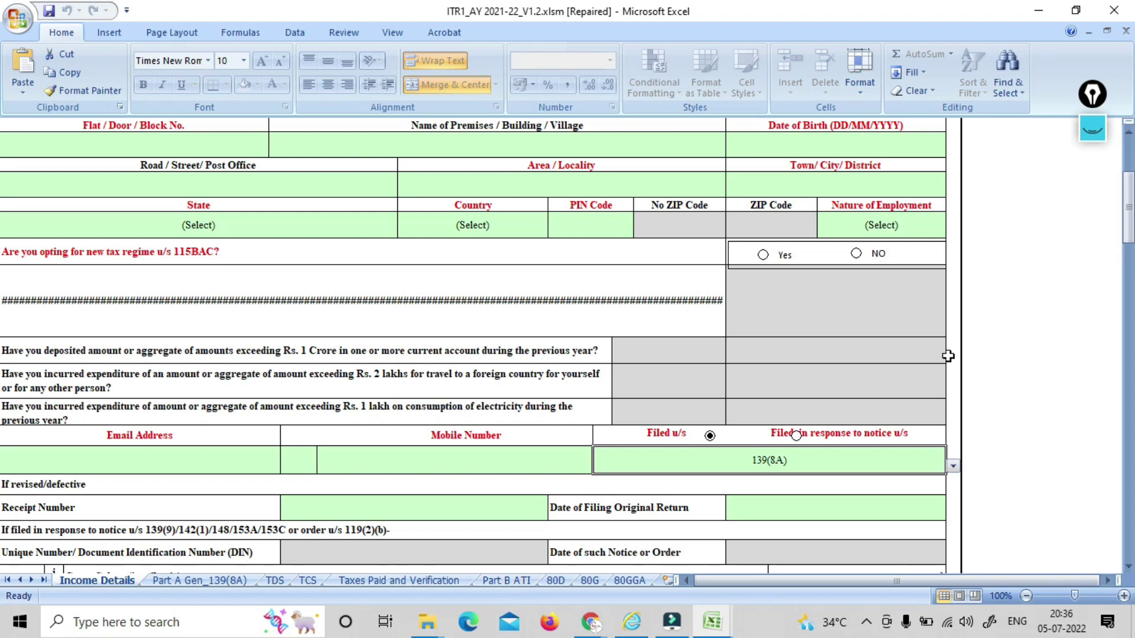
Switch back to the filled-in ITR1_AY 2021-22_V1 (version 1) workbook and review its receipt number, original filing date and notice fields
mouse_move(721, 632)
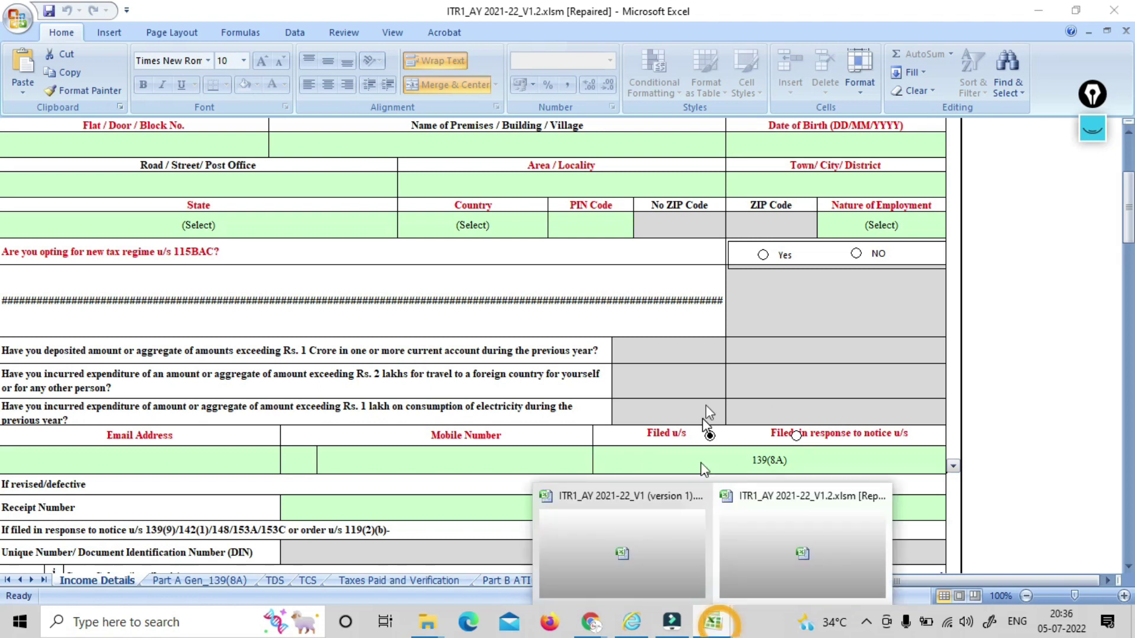
click(565, 530)
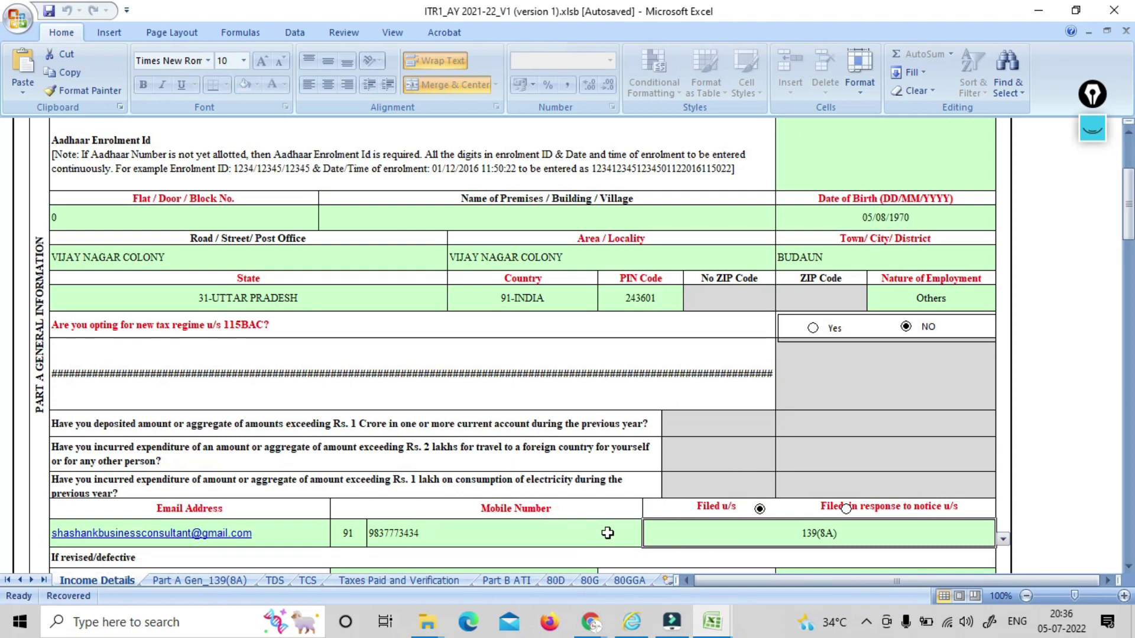
click(569, 534)
scroll(569, 533, down, 1)
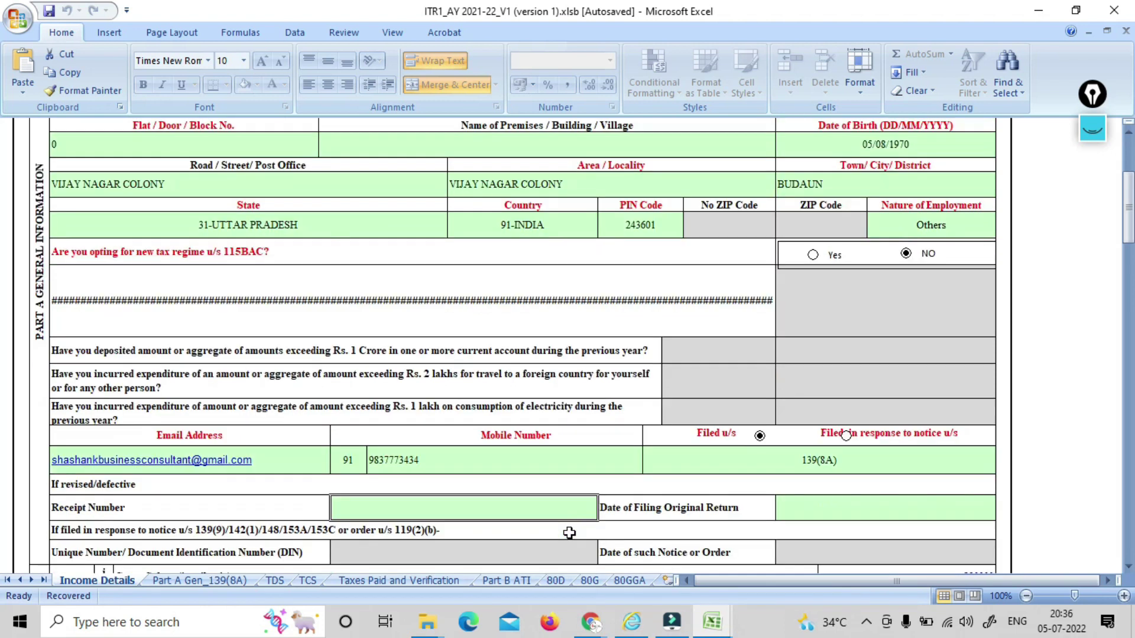
key(Down)
key(Up)
key(Up)
key(Down)
key(Down)
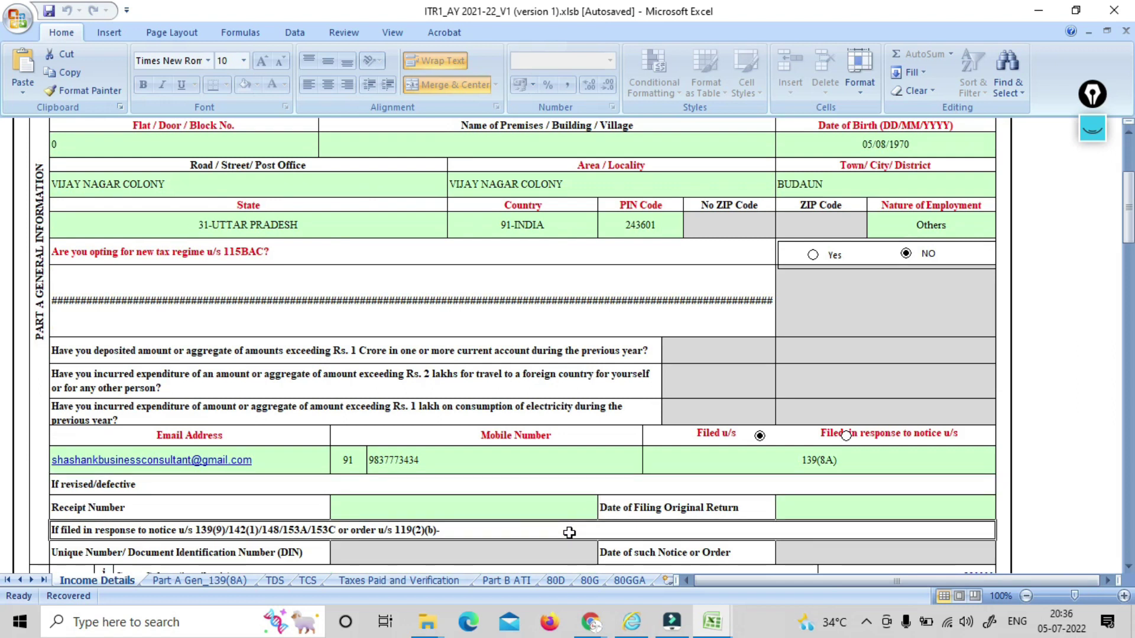
key(Down)
key(Down)
key(Down)
key(Down)
key(Down)
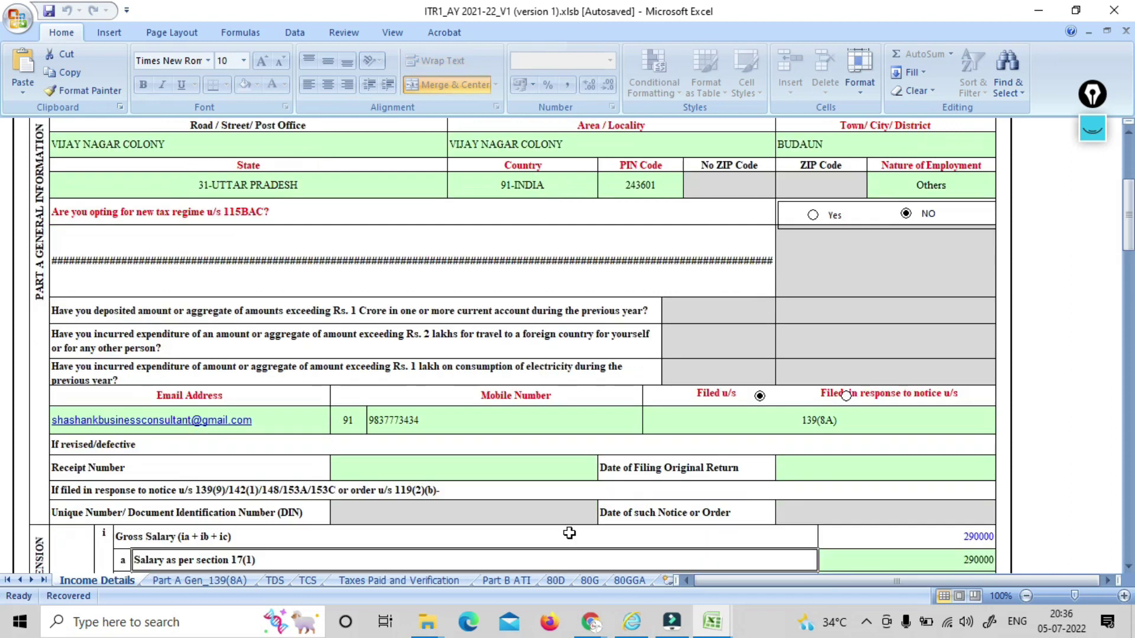
key(Up)
key(Up)
key(Up)
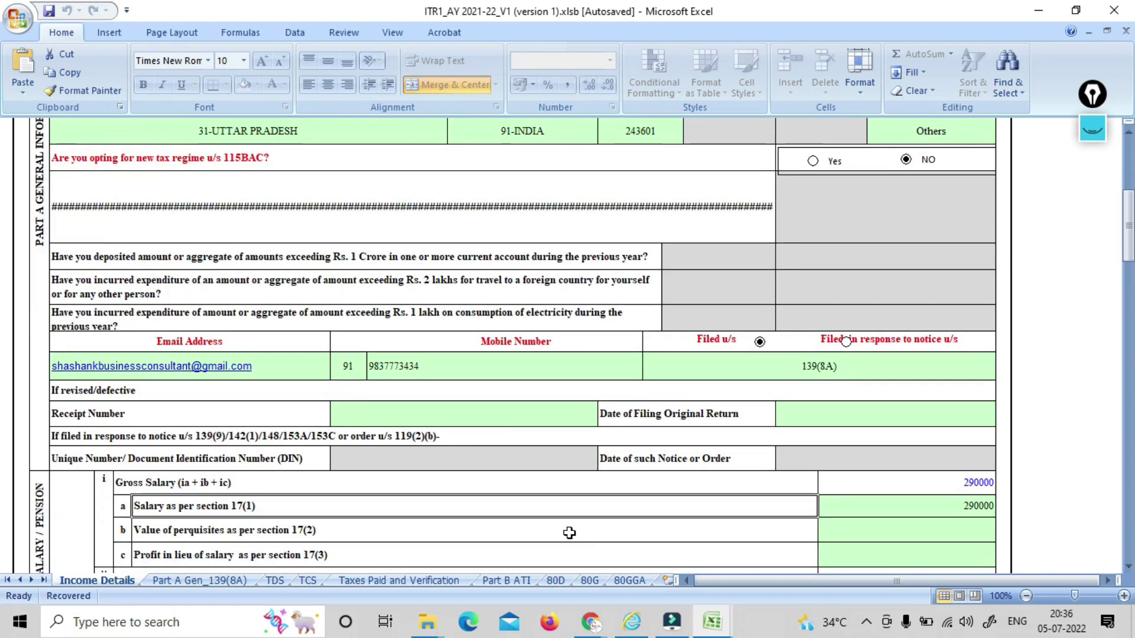
key(Down)
key(Down)
key(Up)
key(Up)
key(Down)
click(440, 421)
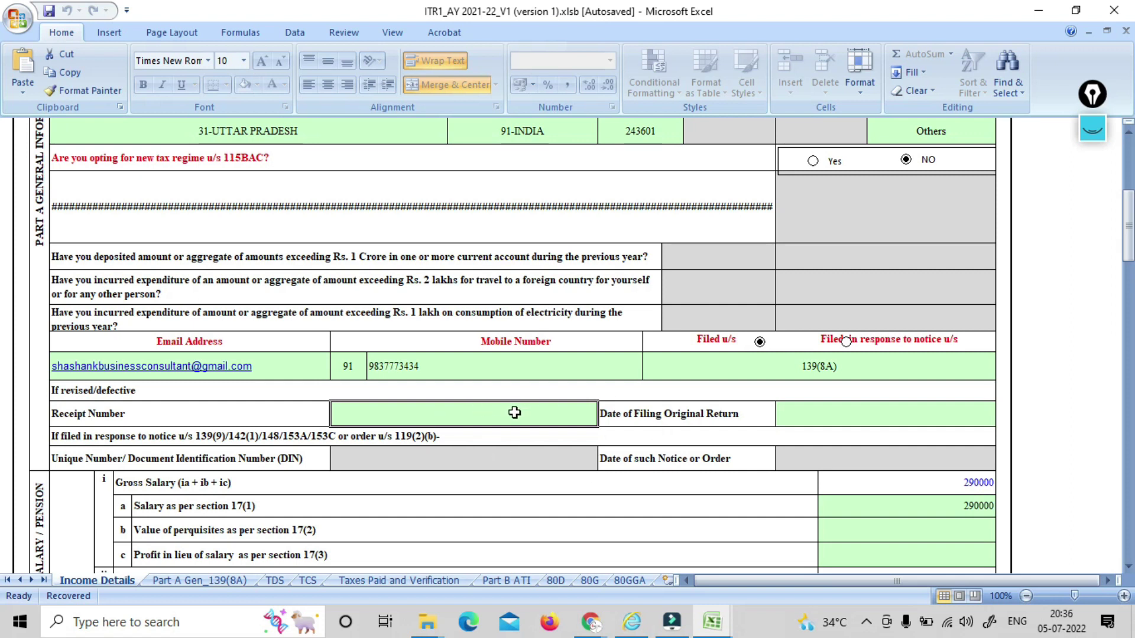
Examine the gross salary components and the section 10 exempt allowance rows in the Salary / Pension part of Income Details
click(182, 521)
click(184, 509)
key(Right)
key(Right)
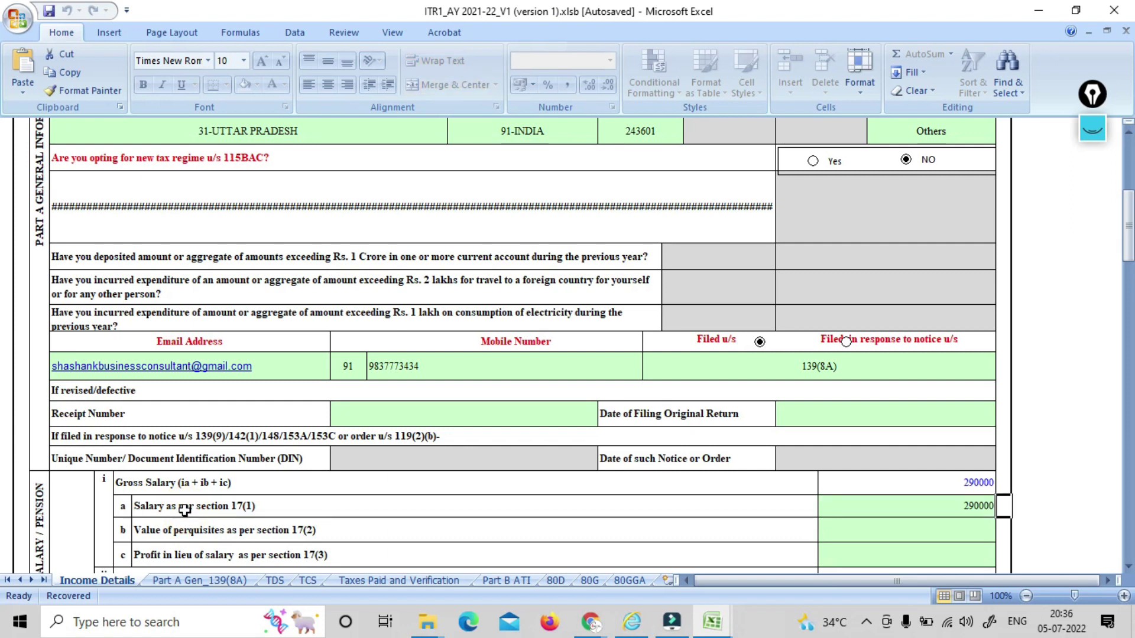
key(Left)
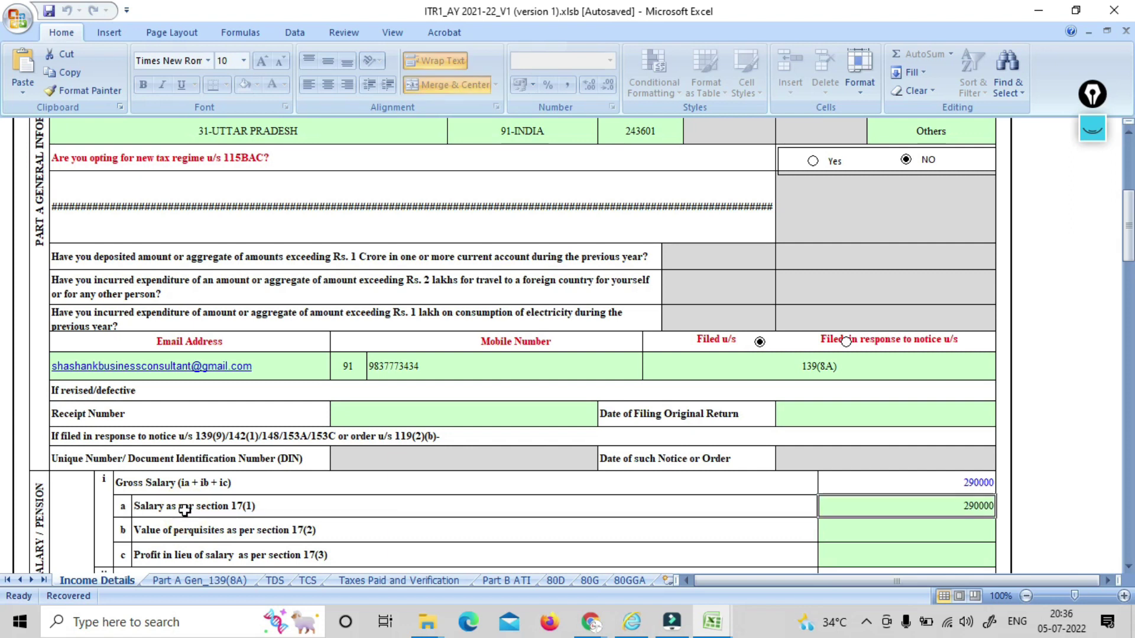
key(Down)
key(Down)
key(Down)
key(Down)
key(Down)
key(Down)
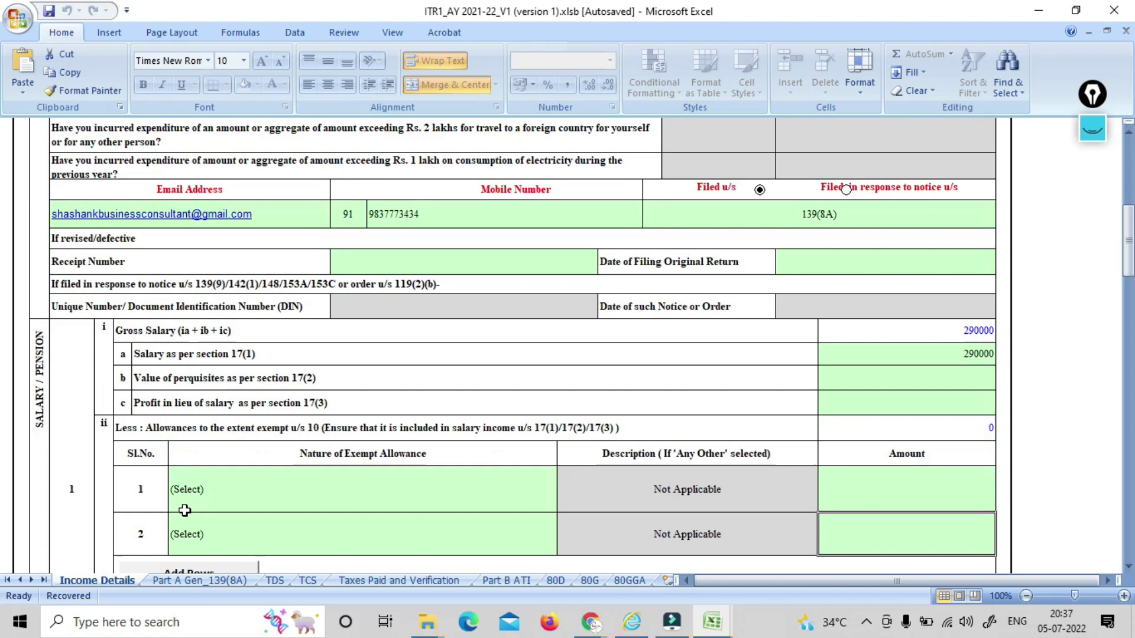
key(Up)
key(Up)
key(Down)
key(Down)
key(Down)
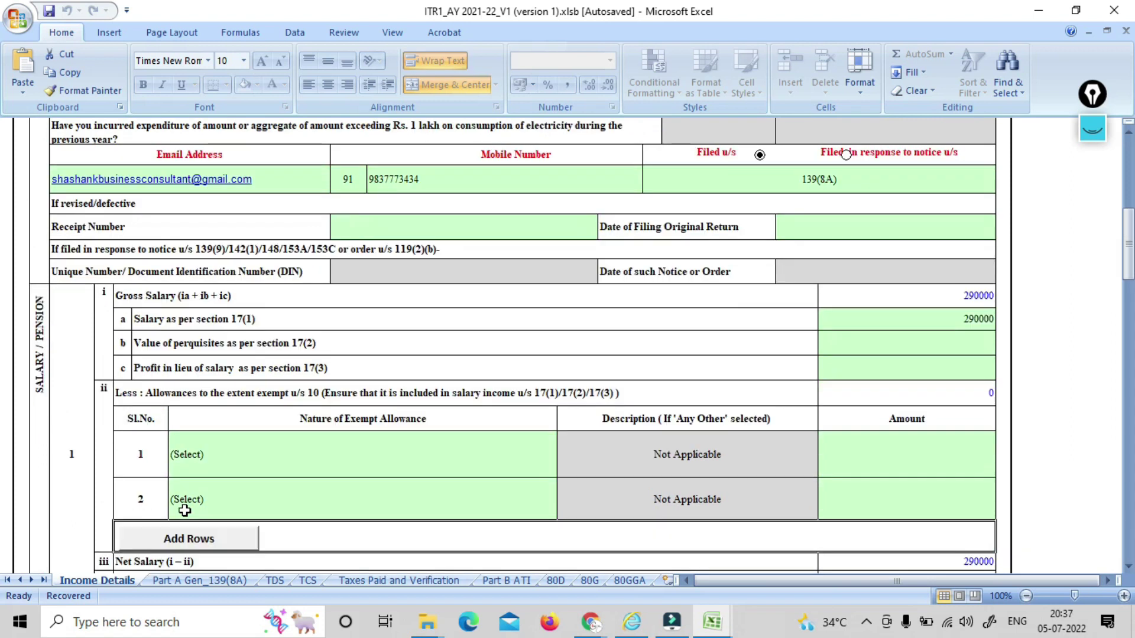
key(Down)
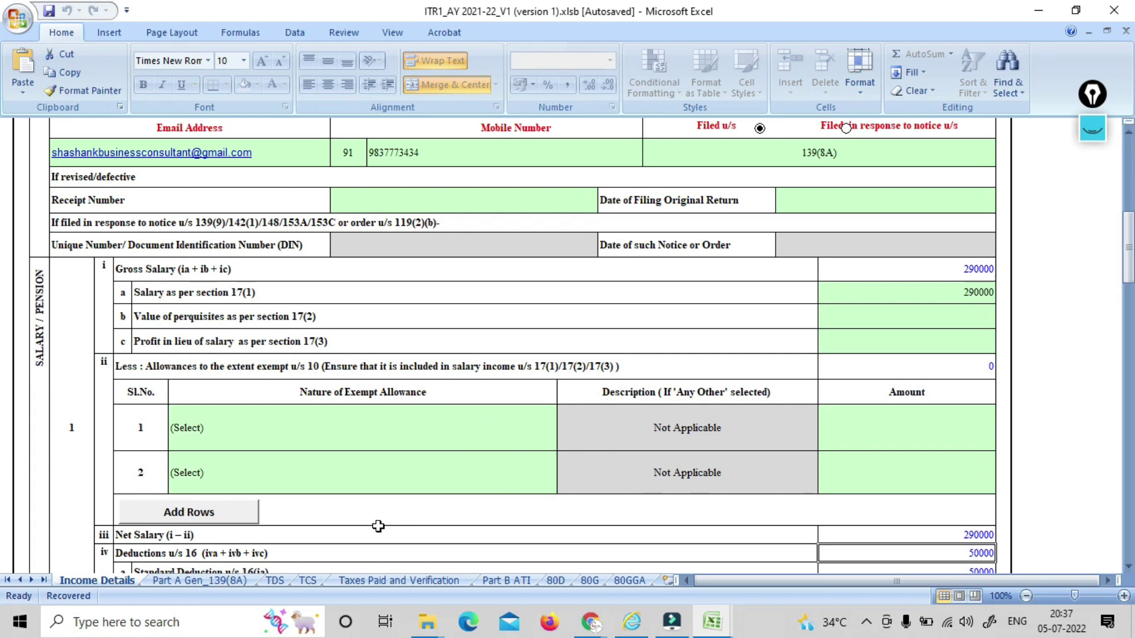
Review the net salary, the section 16 deductions and the income chargeable under the head Salaries
key(Down)
key(Down)
key(Down)
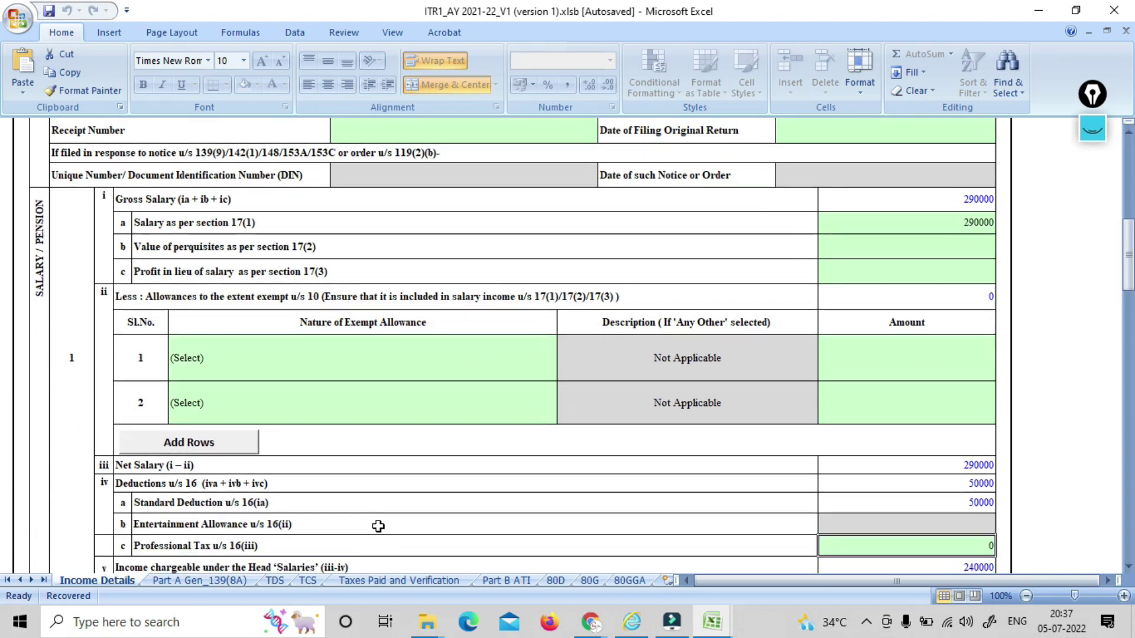
key(Down)
key(Down)
key(Down)
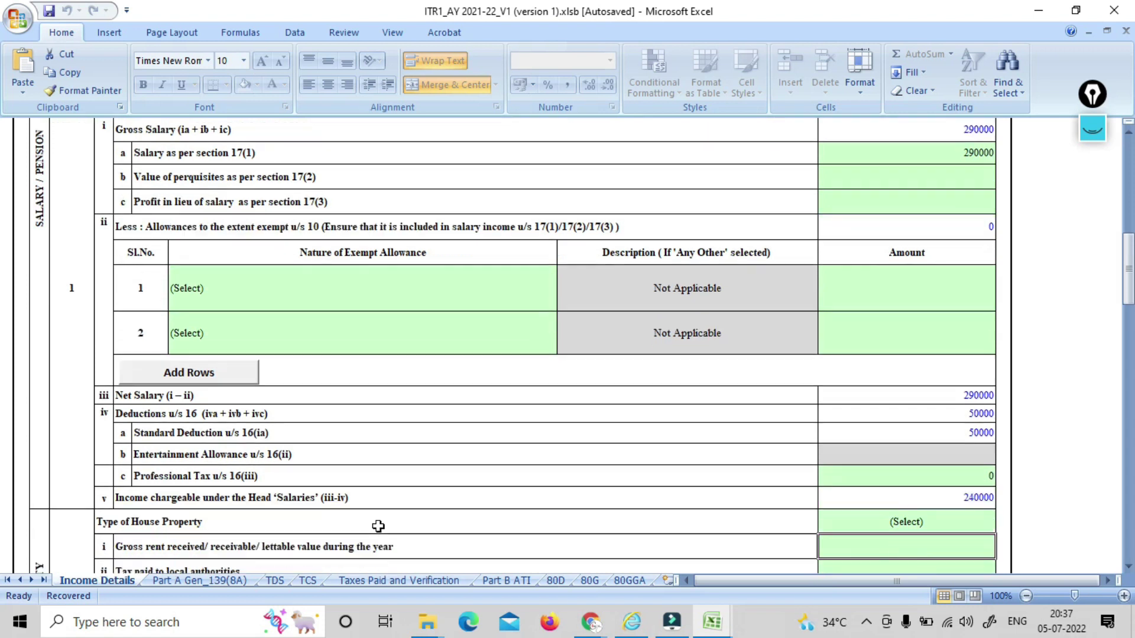
key(Down)
key(Up)
key(Up)
key(Up)
Go through the House Property fields, from the property type to the income chargeable under that head
key(Down)
key(Down)
key(Down)
key(Down)
key(Down)
key(Down)
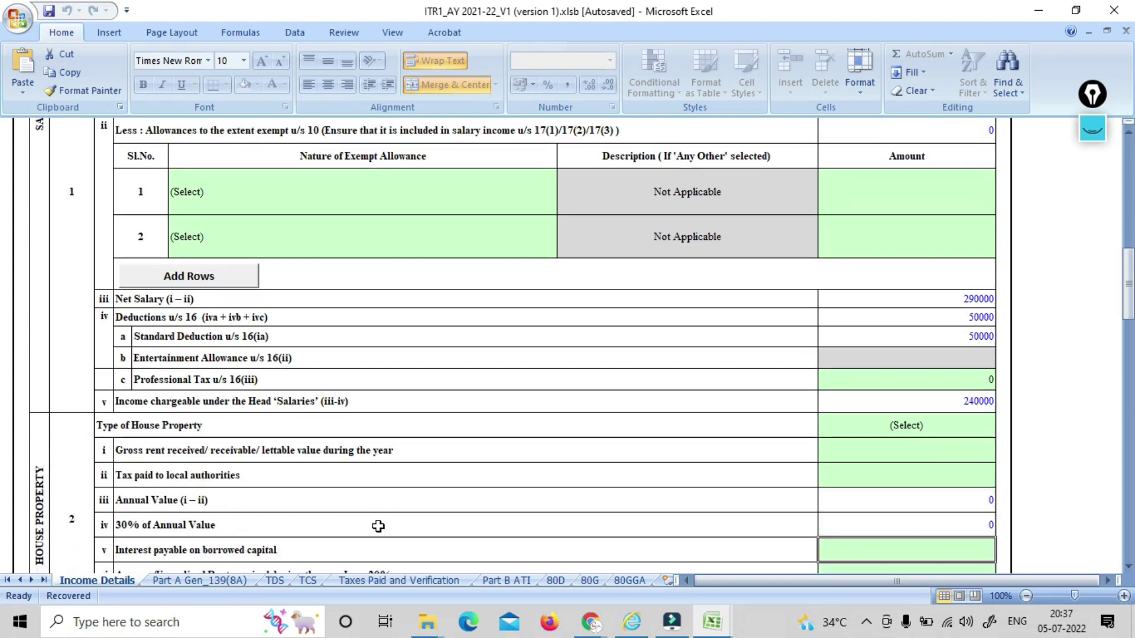
key(Down)
key(Down)
Examine the Income from Other Sources entries, including the savings account interest amount, and the period-wise dividend rows
key(Down)
key(Down)
key(Down)
key(Down)
key(Down)
key(Down)
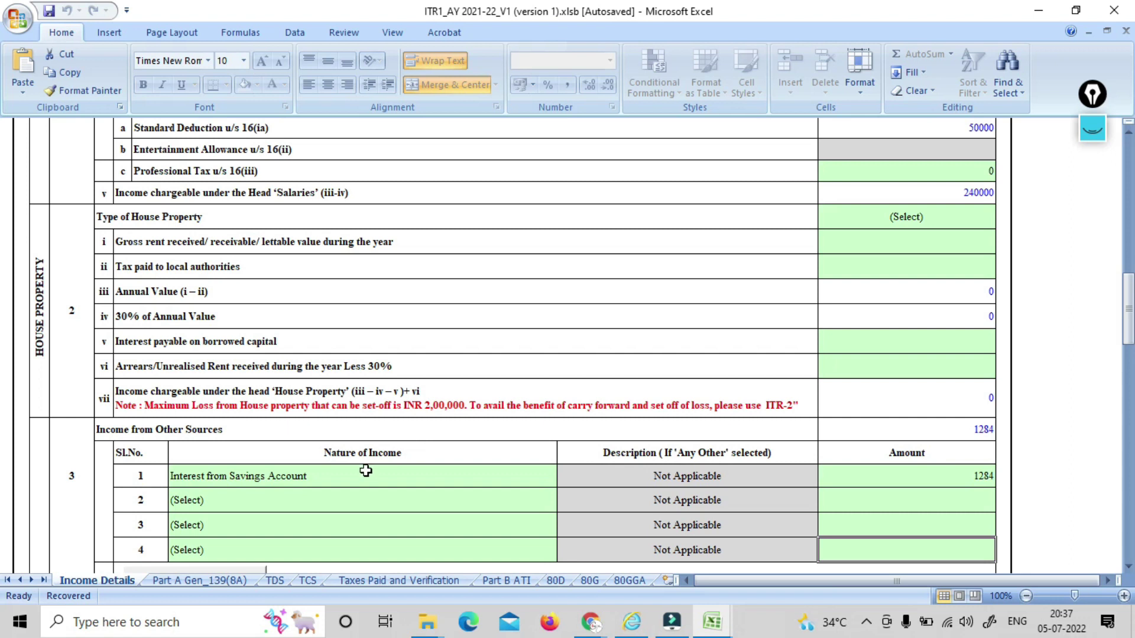
click(942, 471)
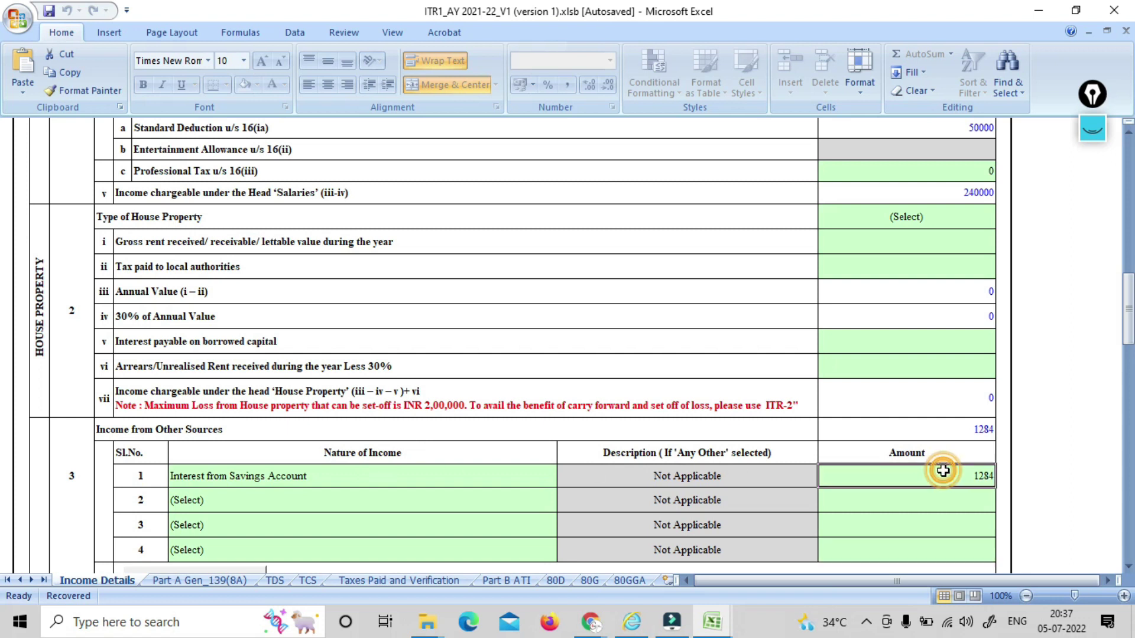
scroll(943, 472, down, 3)
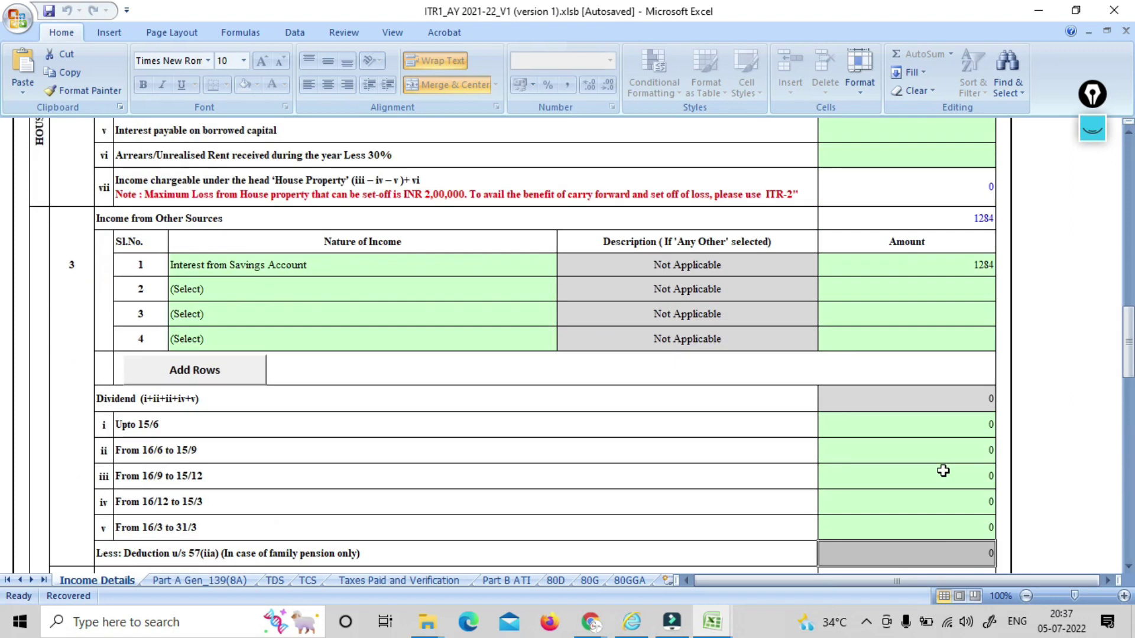
scroll(943, 471, down, 5)
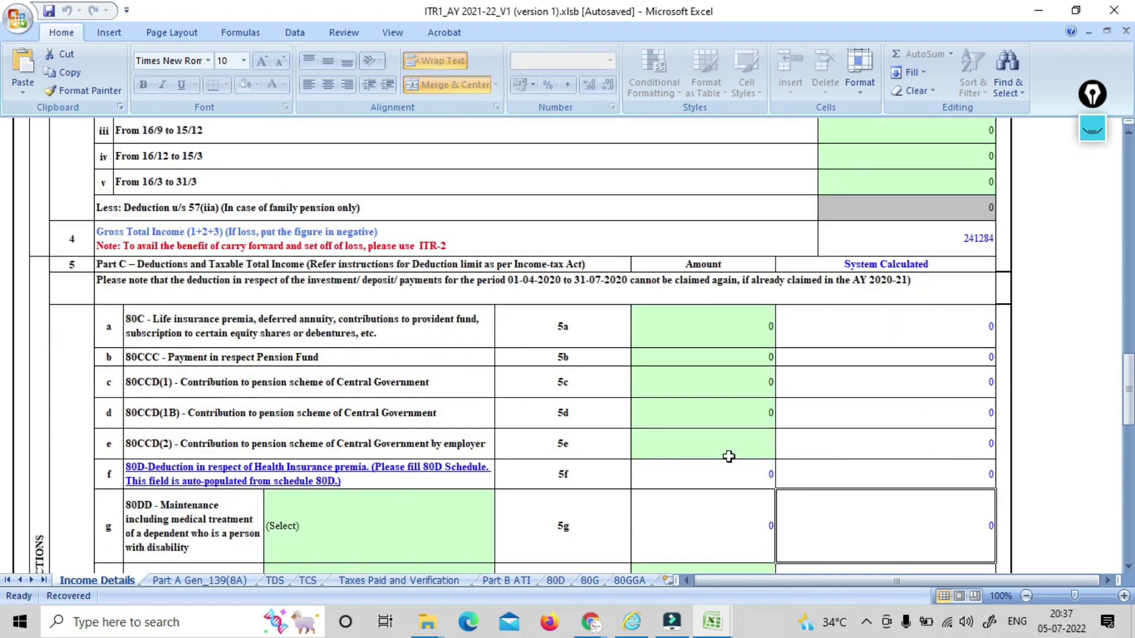
Review the Chapter VI-A deductions in Part C, checking the 80TTA savings interest amount against its system-calculated figure
scroll(729, 457, down, 7)
key(Up)
key(Up)
key(Up)
key(Up)
key(Up)
key(Up)
key(Up)
key(Up)
key(Up)
key(Up)
key(Up)
key(Up)
key(Up)
key(Down)
key(Down)
key(Down)
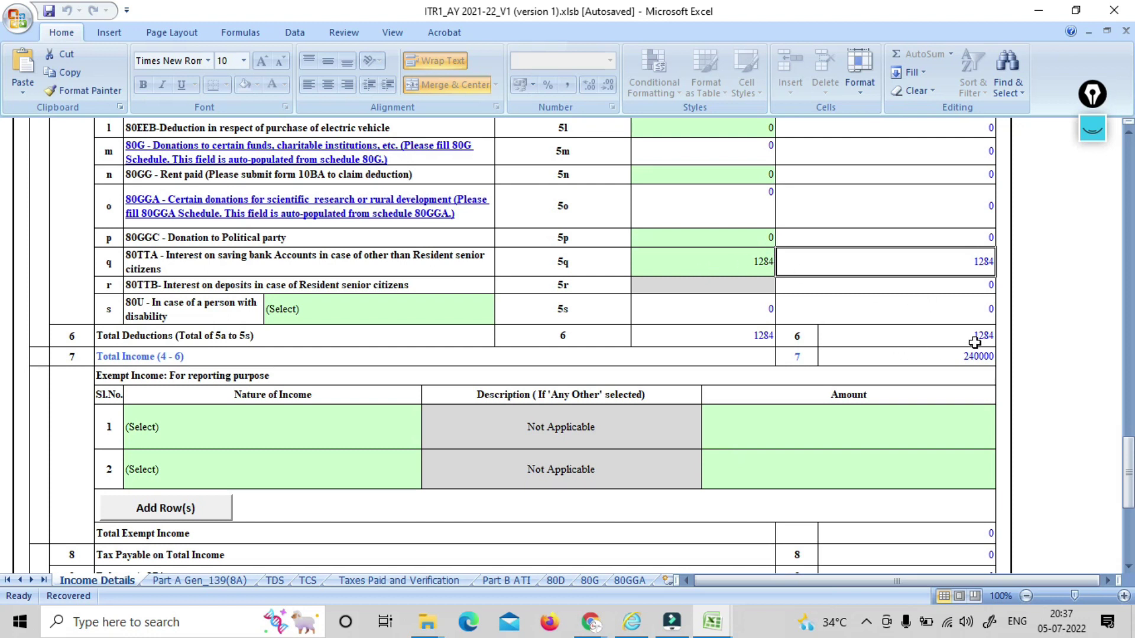
click(745, 260)
key(Down)
key(Down)
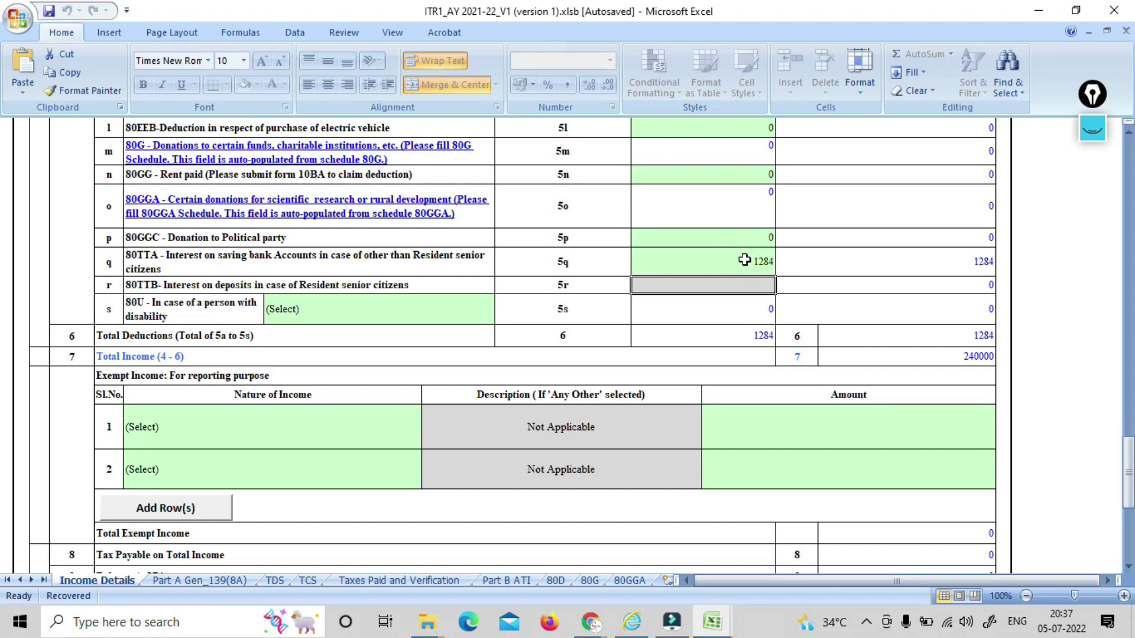
Check the total deductions, total income and the exempt income table, down to the tax payable rows
key(Down)
key(Down)
key(Down)
key(Down)
key(Down)
key(Down)
key(Down)
key(Down)
key(Down)
key(Down)
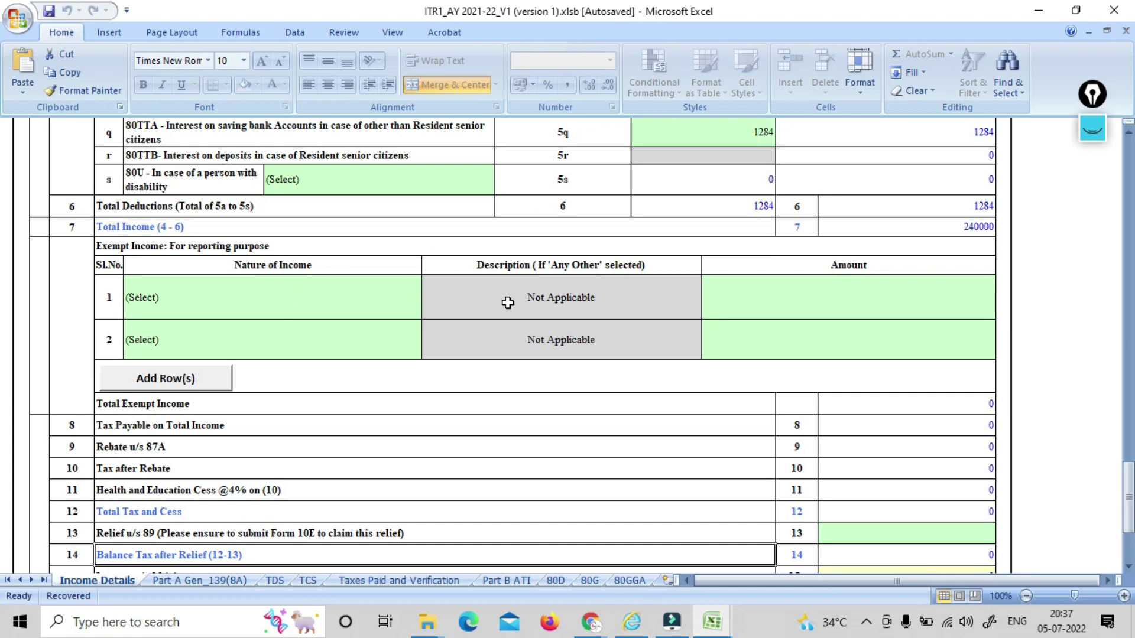
Review the section 87A rebate, section 89 relief, section 234 interest and fee rows, and the total tax at the sheet's end
click(918, 445)
key(Down)
scroll(918, 444, down, 1)
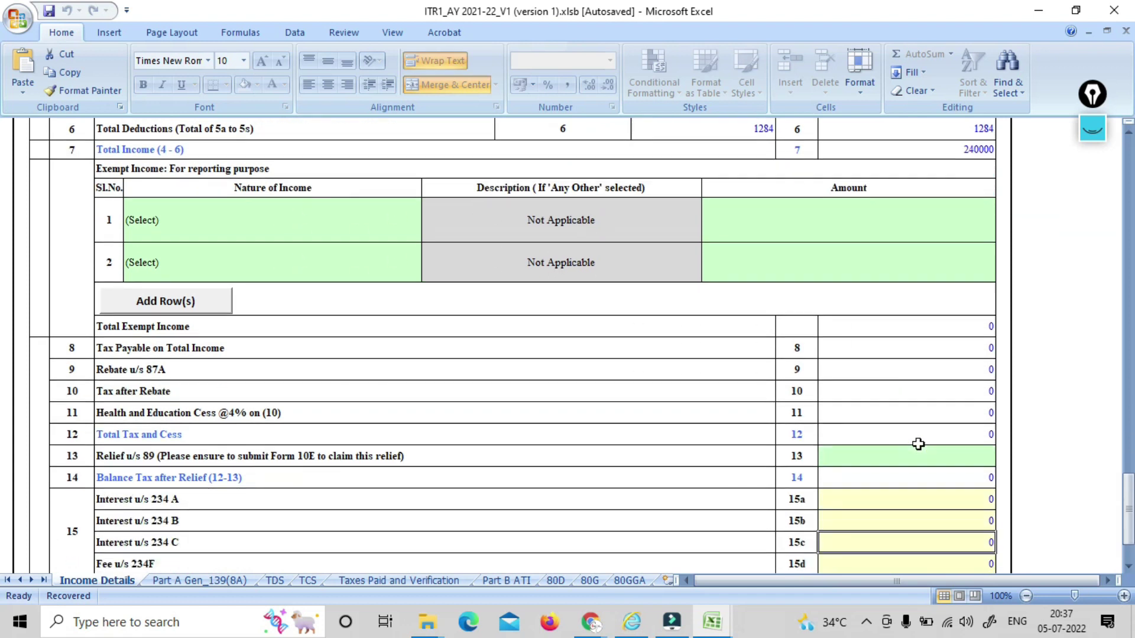
click(918, 445)
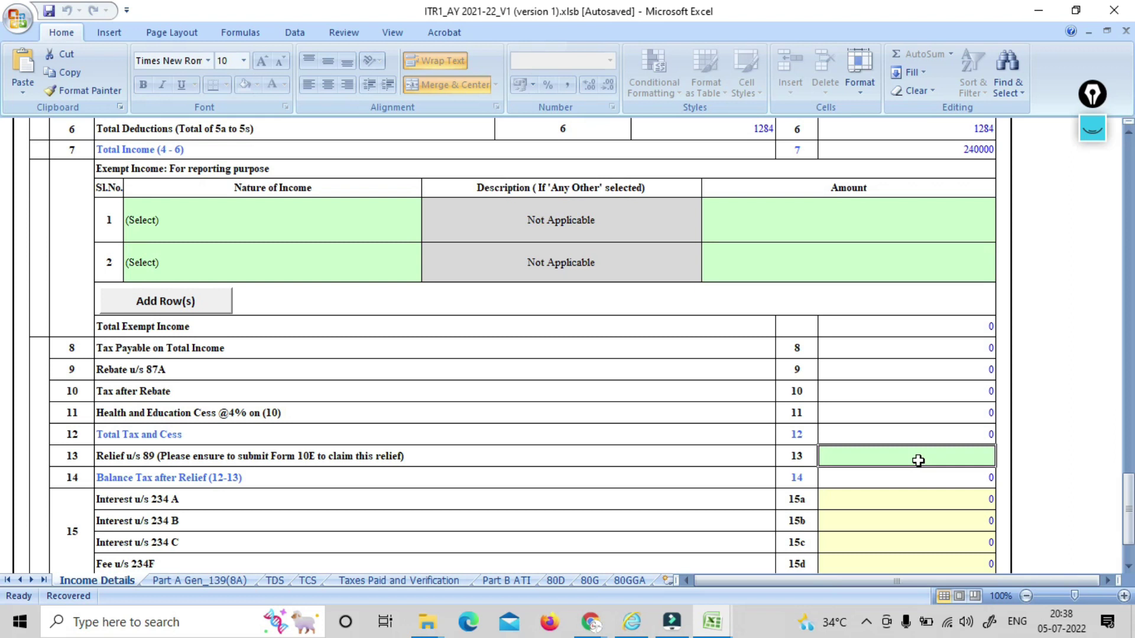
key(Down)
key(Down)
key(Down)
key(Down)
key(Down)
key(Down)
key(Down)
key(Down)
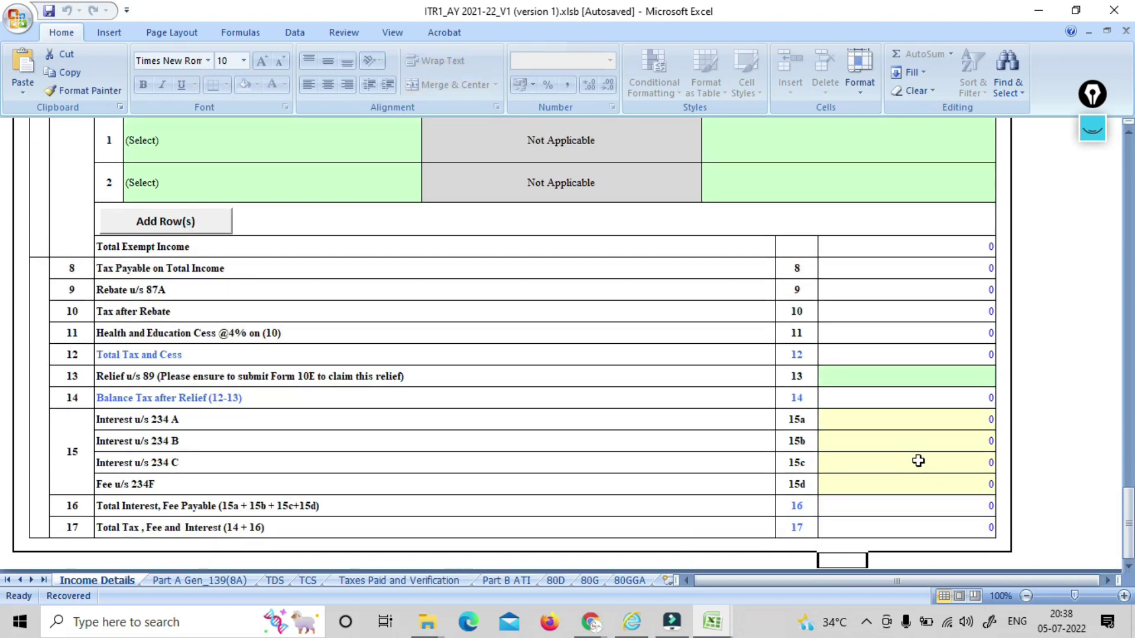
Open the Part A Gen_139(8A) sheet and review its identity details, the previously filed question (A5) and the eligibility question (A8)
click(190, 582)
click(669, 207)
key(Up)
key(Up)
key(Up)
key(Up)
key(Up)
key(Up)
key(Up)
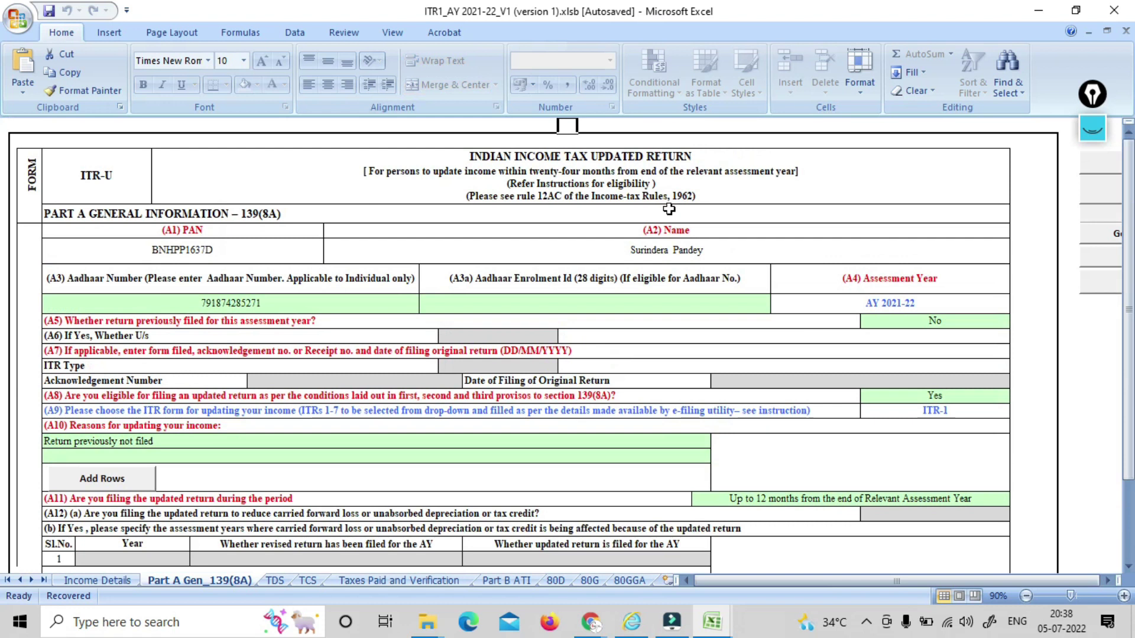
key(Down)
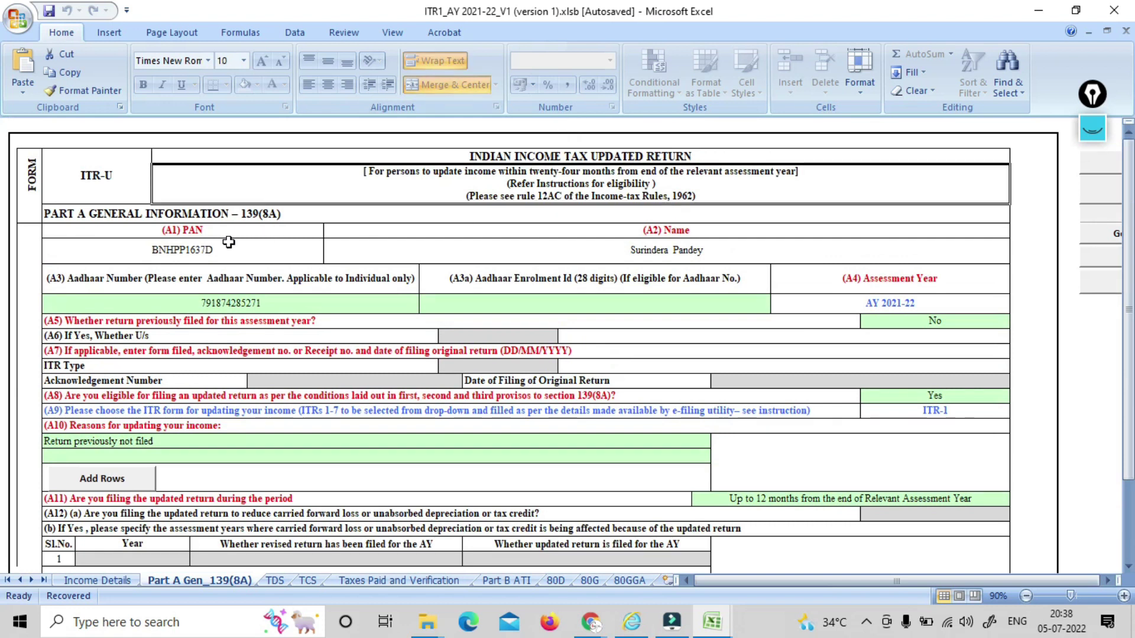
click(231, 305)
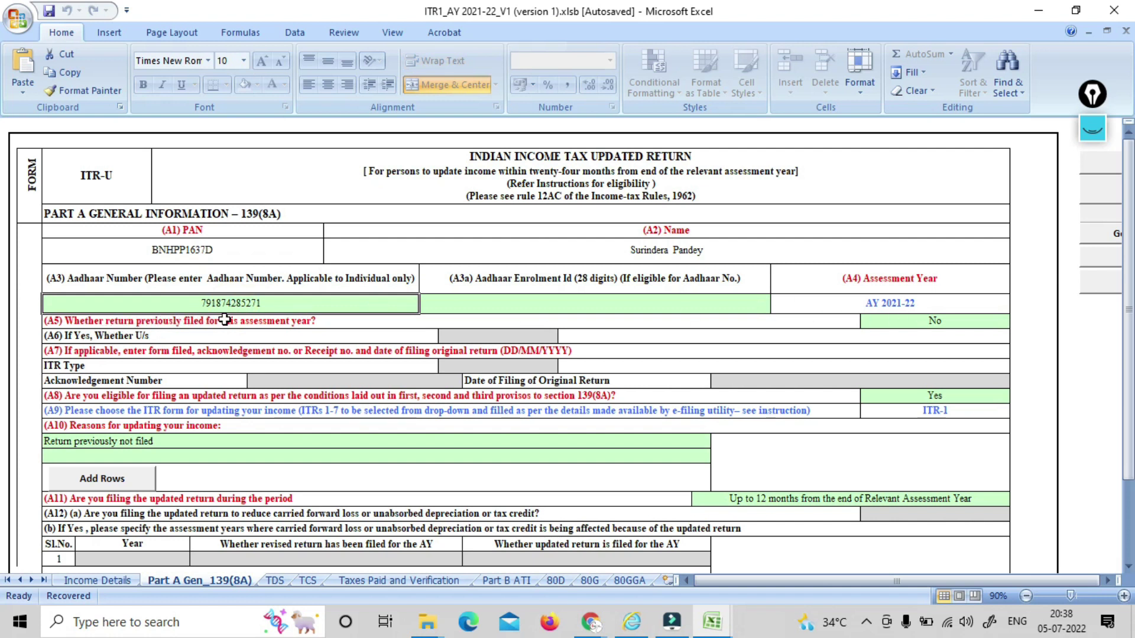
click(934, 322)
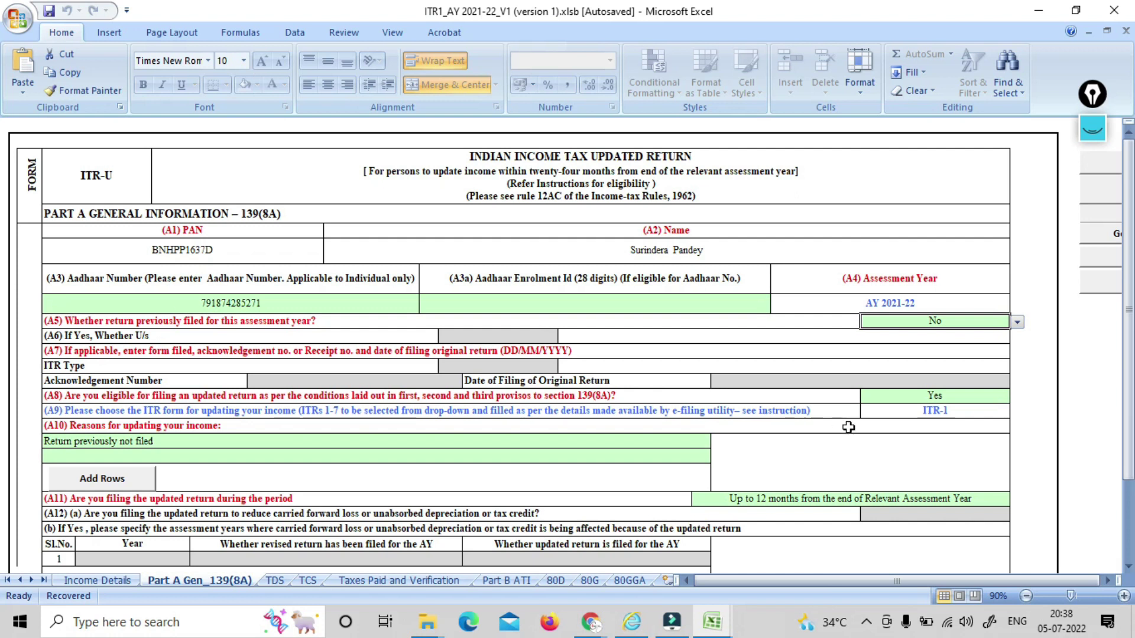
click(947, 396)
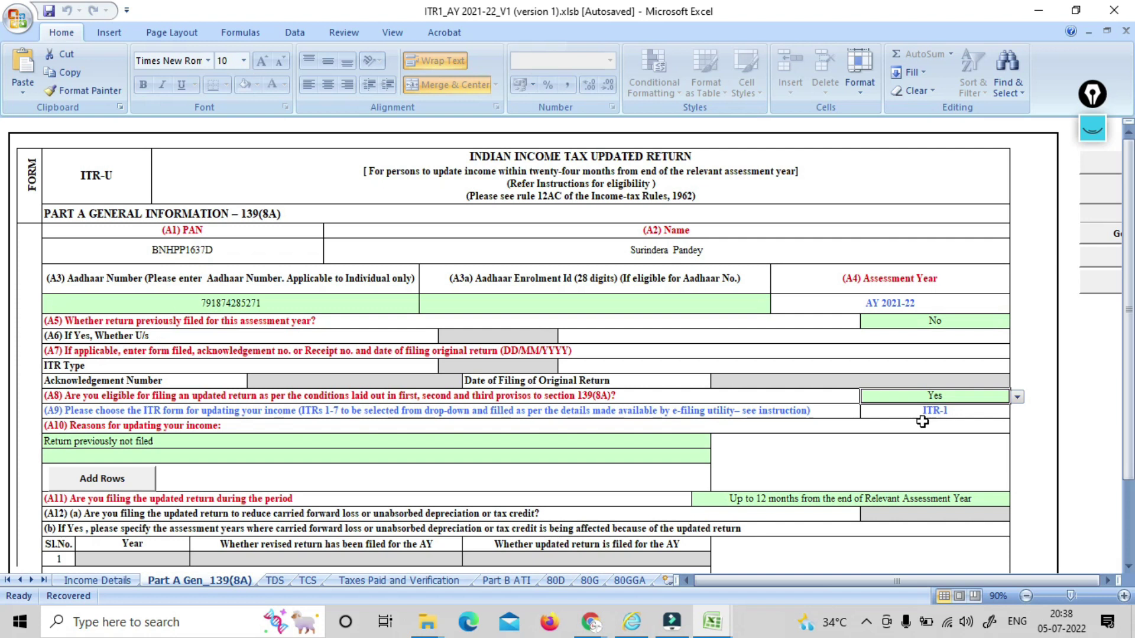
Choose "Return previously not filed" as the first reason for updating income under A10
click(118, 425)
click(125, 443)
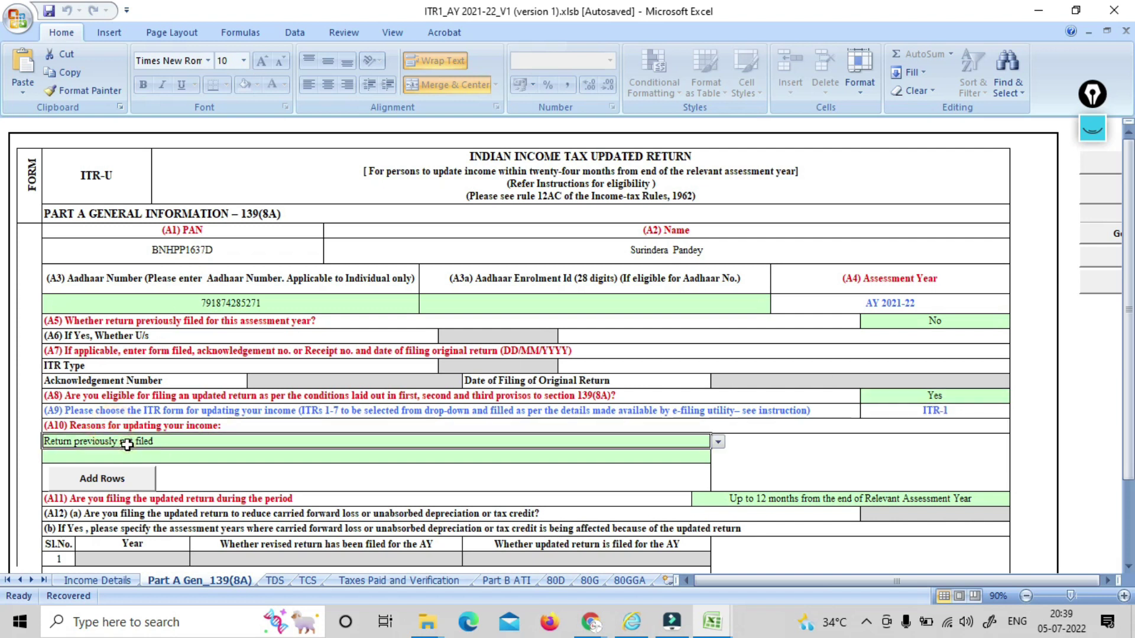
click(717, 442)
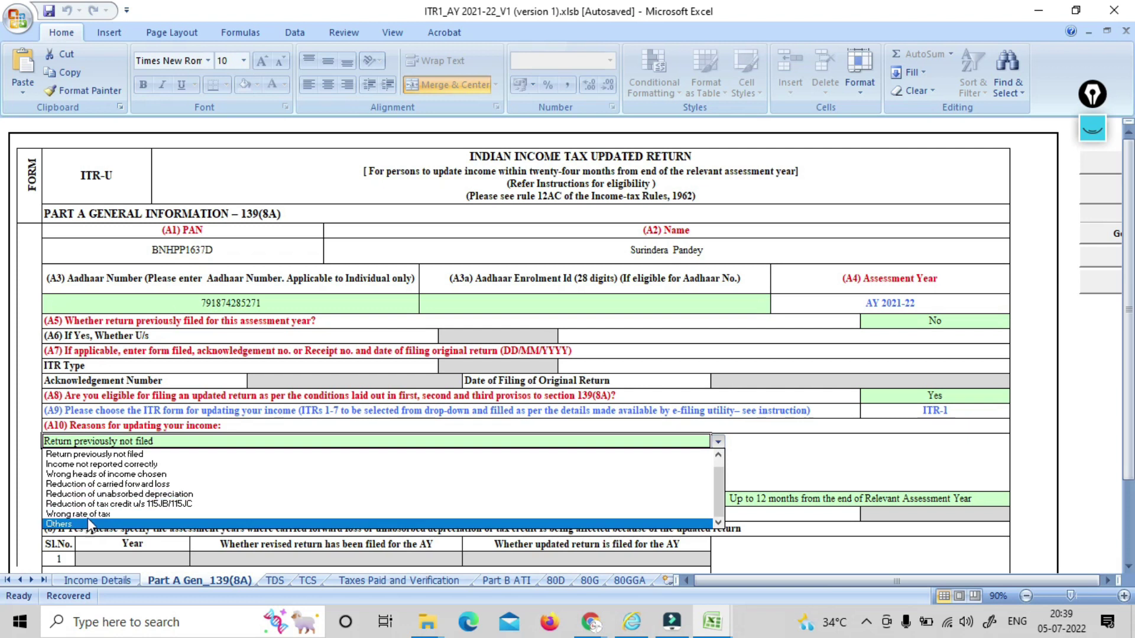
click(97, 454)
click(206, 459)
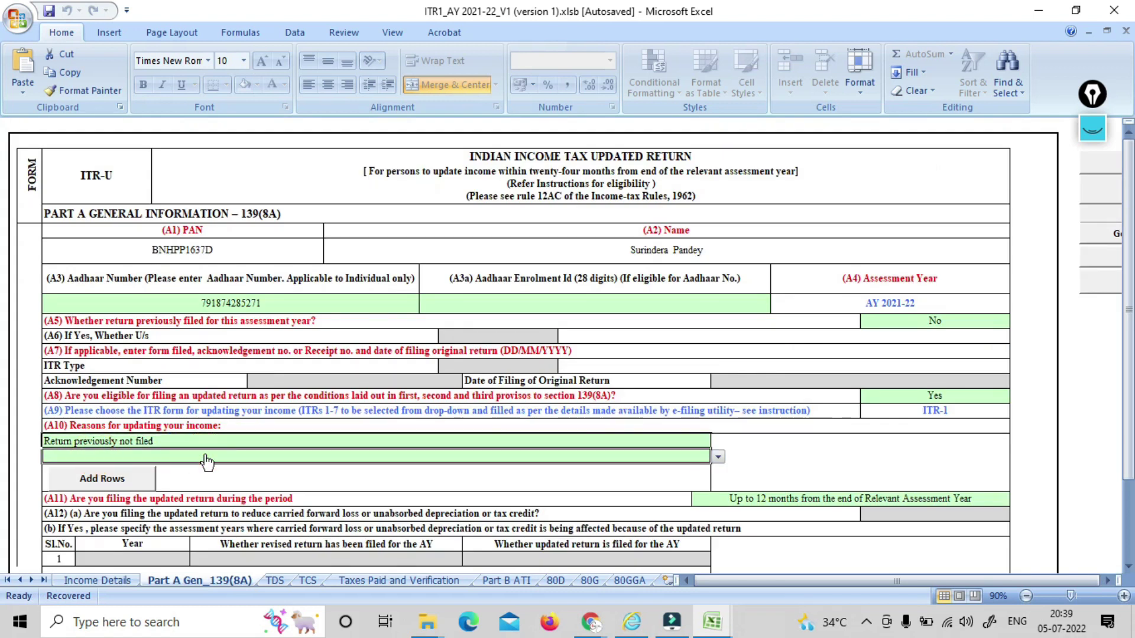
Examine the updated return filing period (A11) and the carried forward loss and tax credit questions (A12)
key(Down)
key(Down)
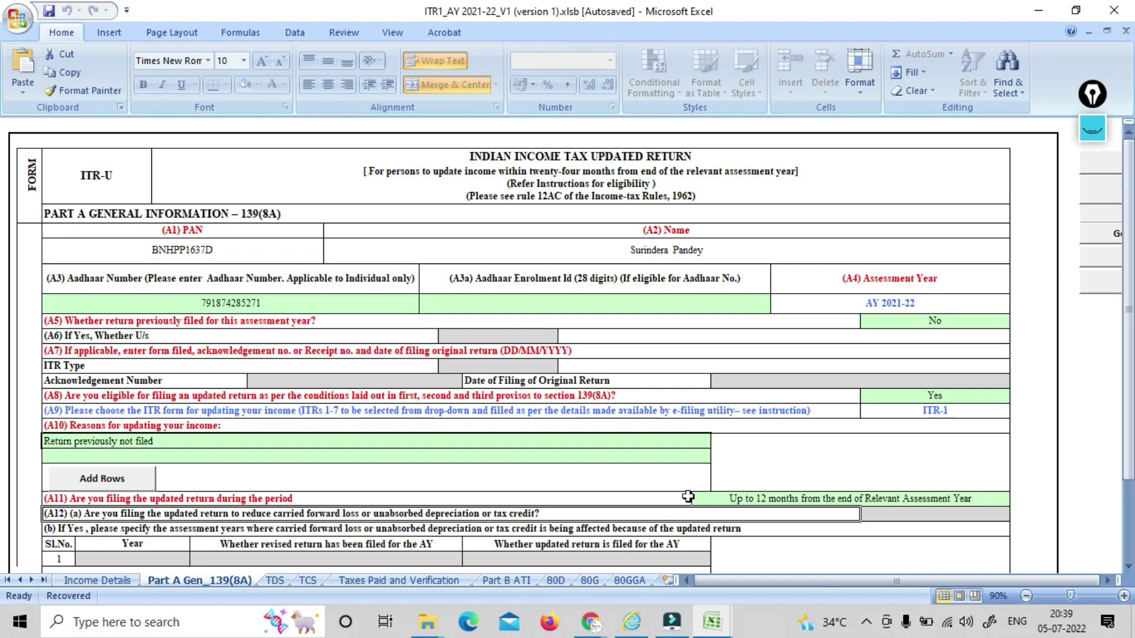
click(757, 497)
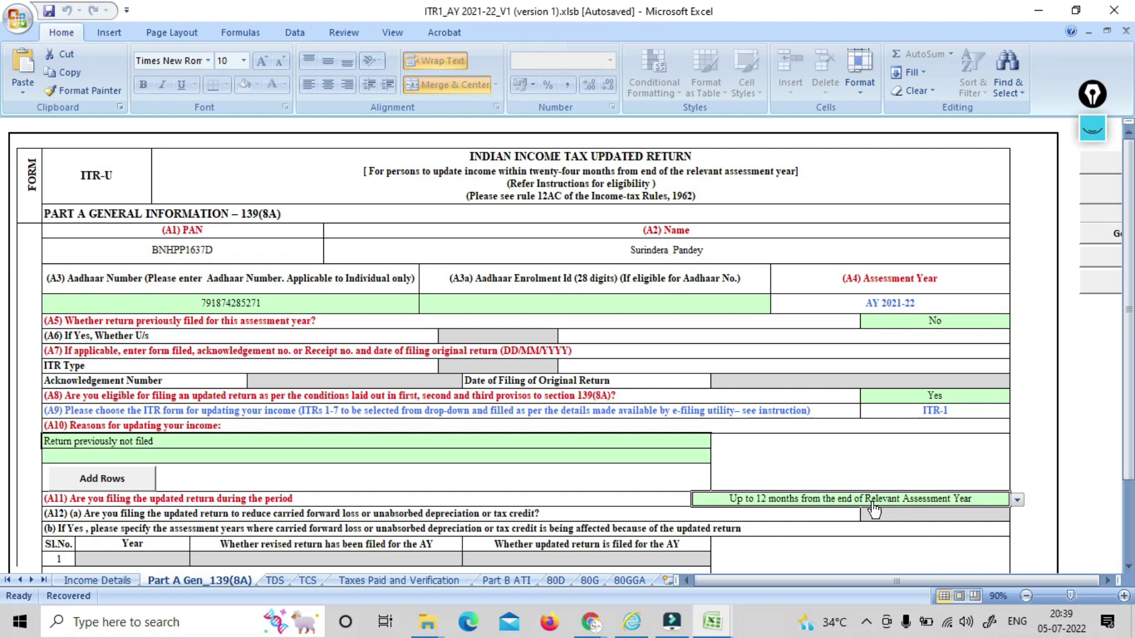
click(774, 517)
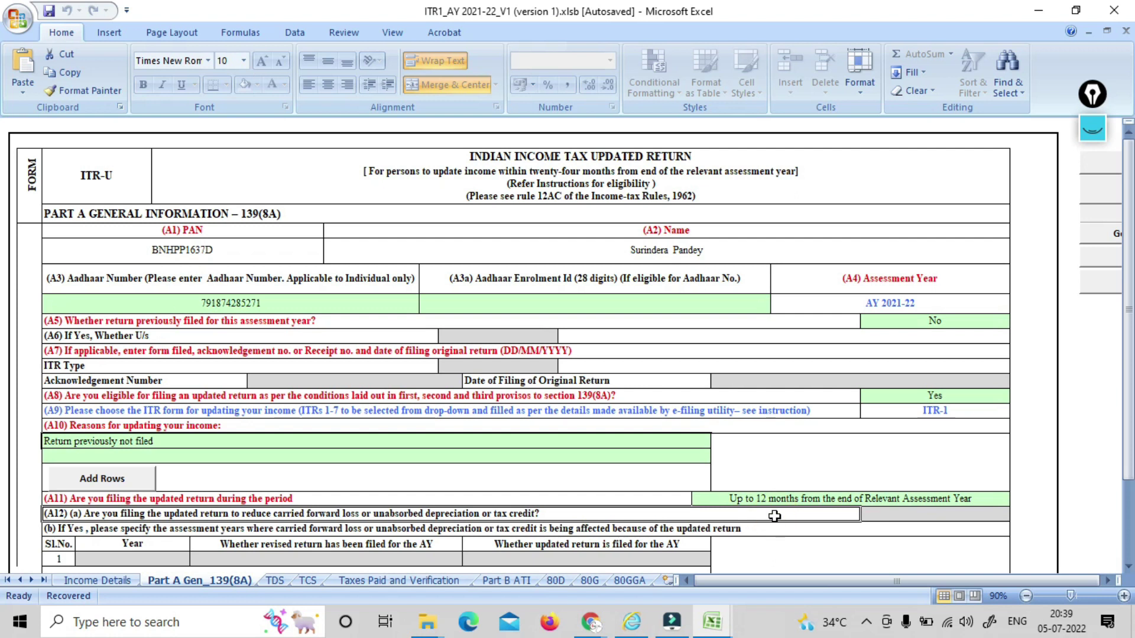
key(Down)
key(Down)
key(Down)
key(Down)
key(Down)
key(Down)
key(Down)
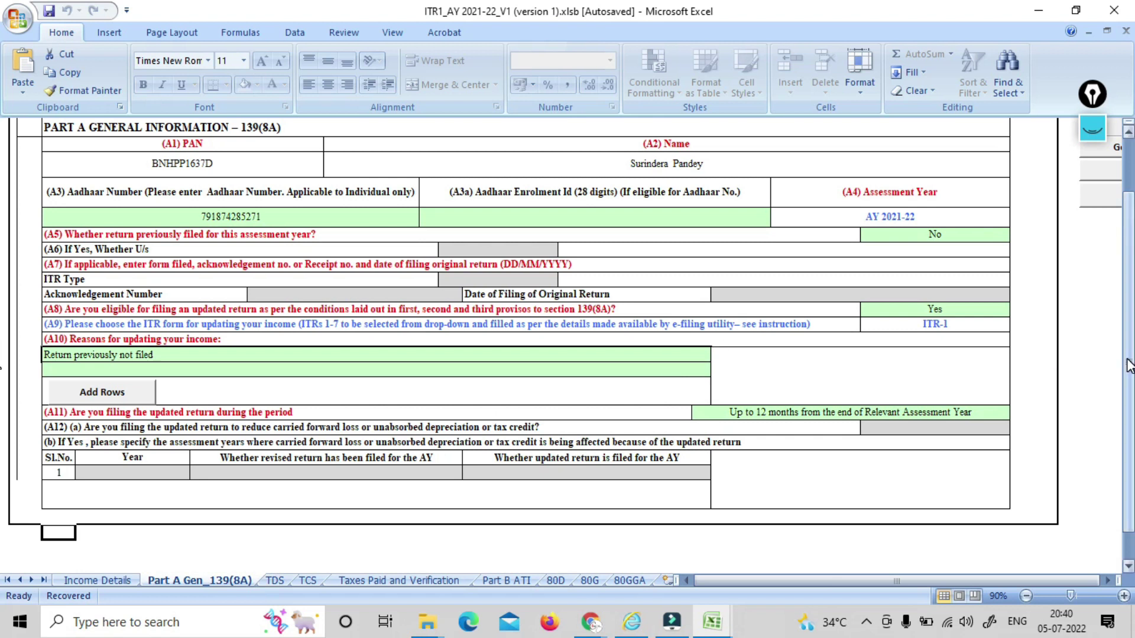
Validate the Part A Gen_139(8A) sheet and close the validation message
drag(1128, 414, 1128, 358)
drag(828, 579, 926, 569)
click(981, 212)
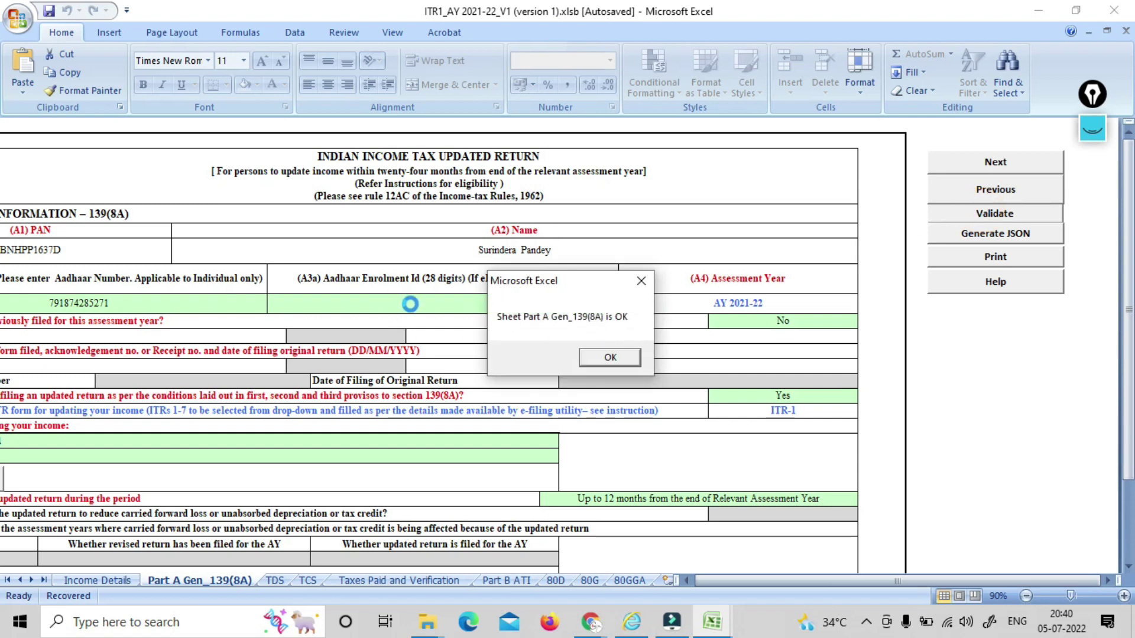
click(596, 363)
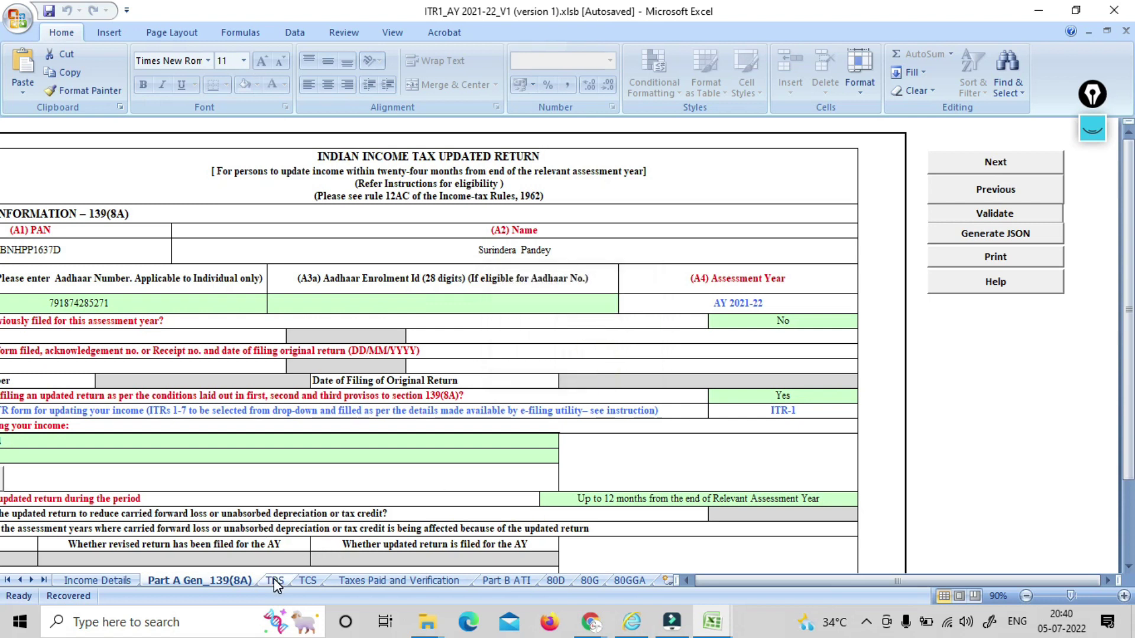
click(275, 581)
click(573, 346)
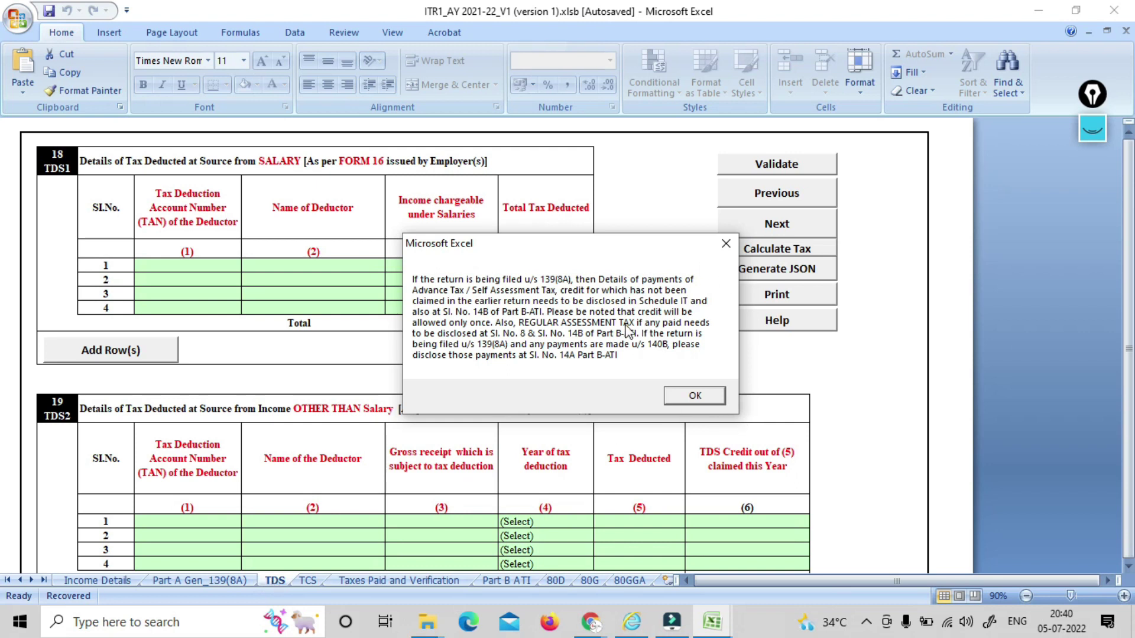
click(694, 395)
click(230, 583)
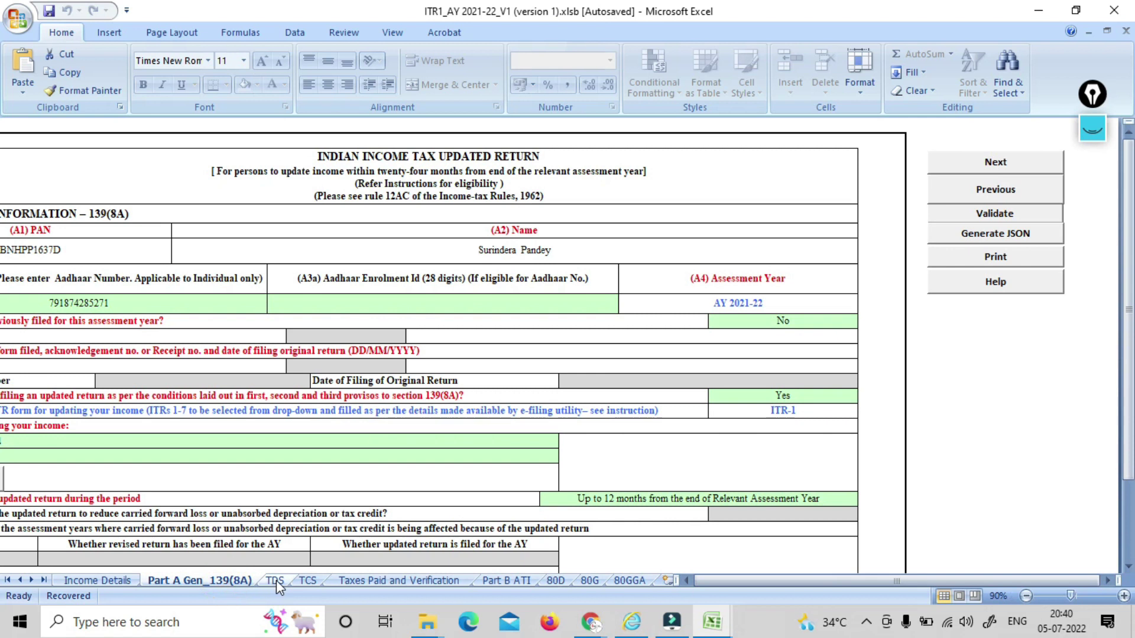
Open the TDS sheet, acknowledge its notices on Form 26AS and 139(8A) payments, and validate the sheet
click(276, 580)
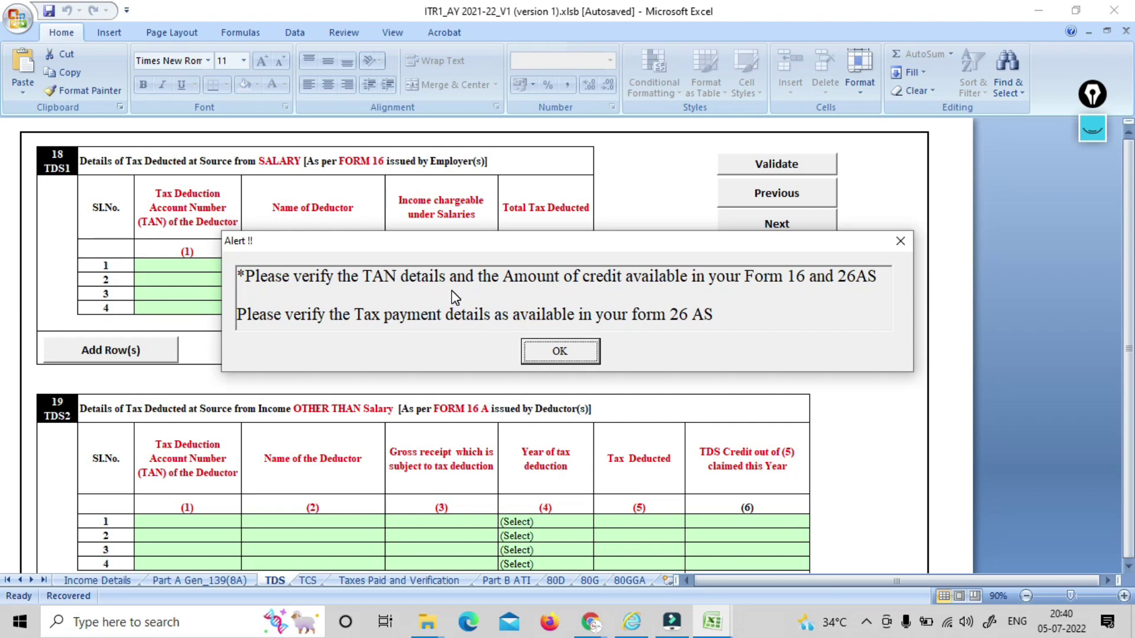
click(562, 352)
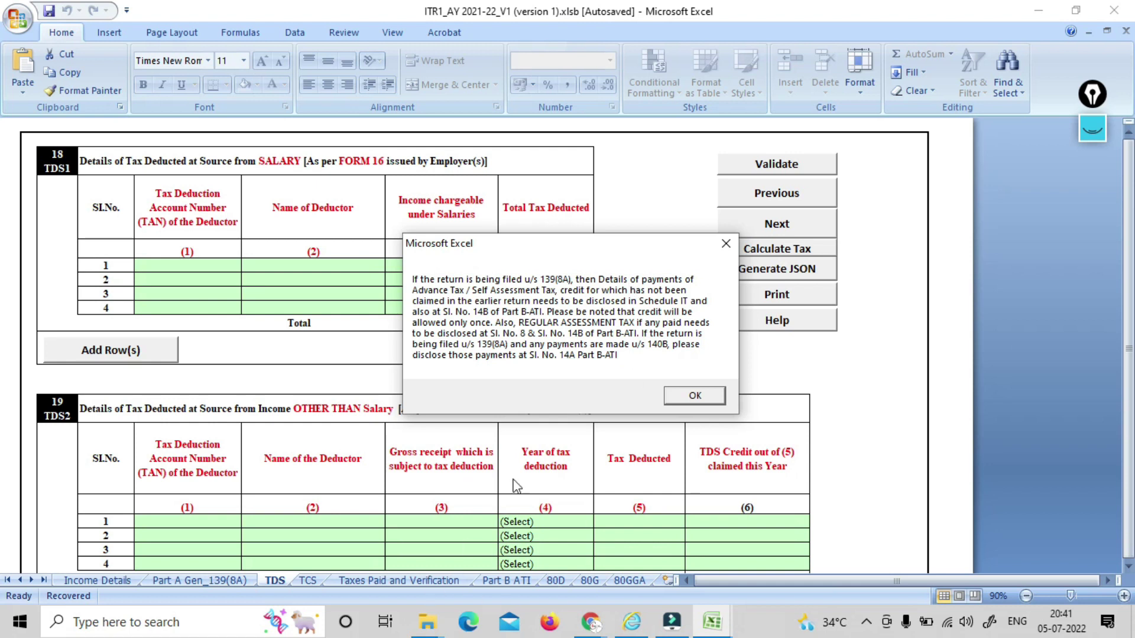
click(683, 393)
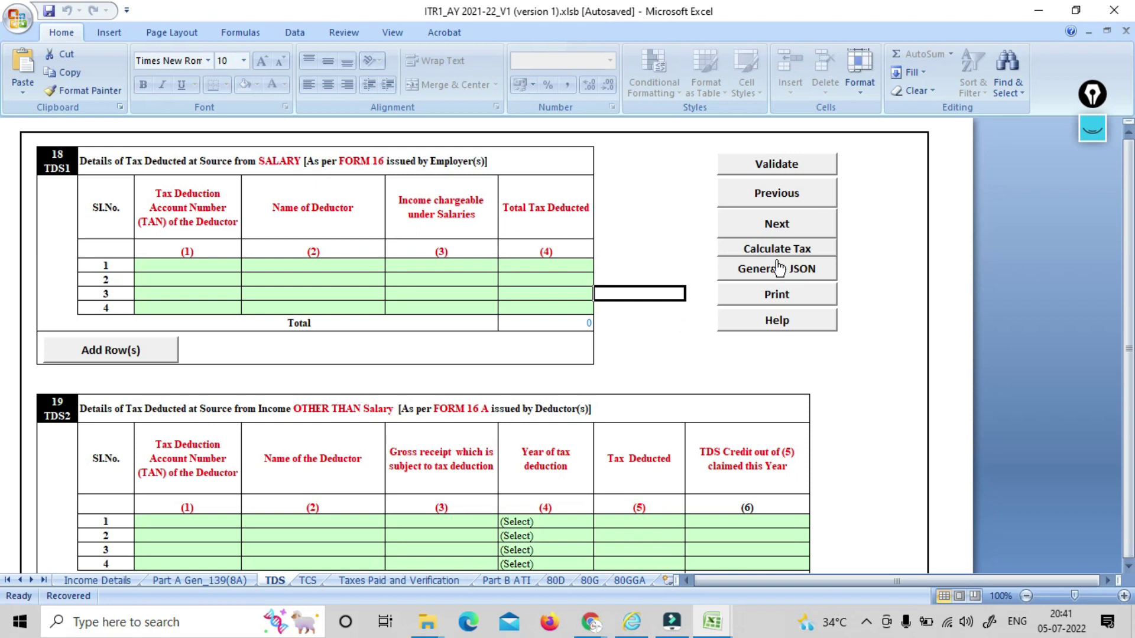
click(762, 165)
click(548, 354)
Open the TCS sheet, validate it and close the validation message
click(309, 582)
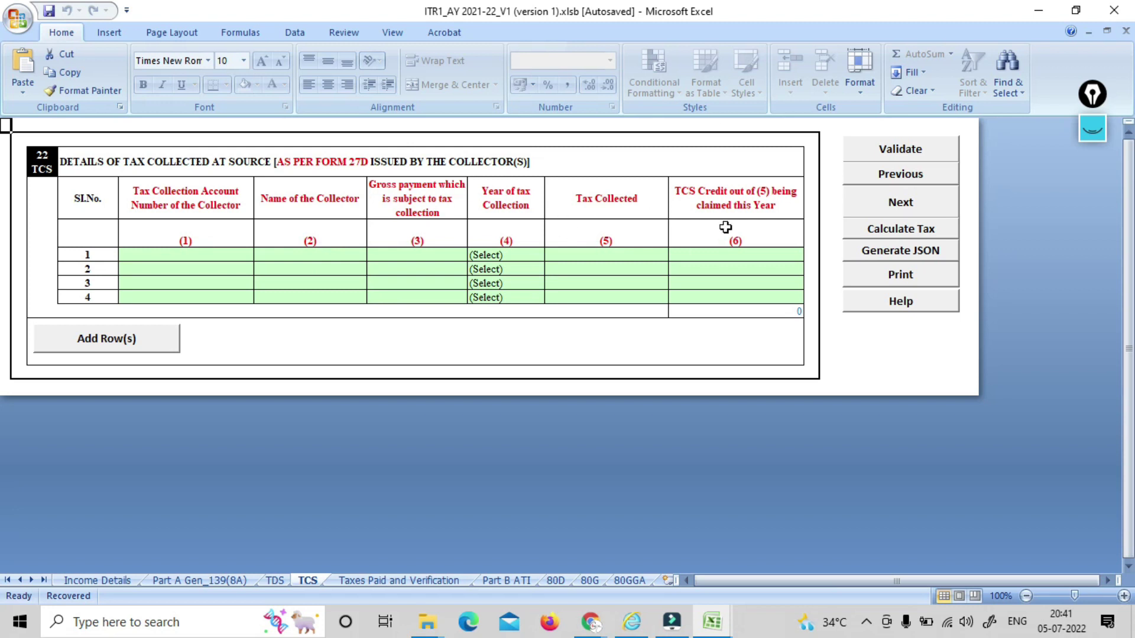
click(918, 152)
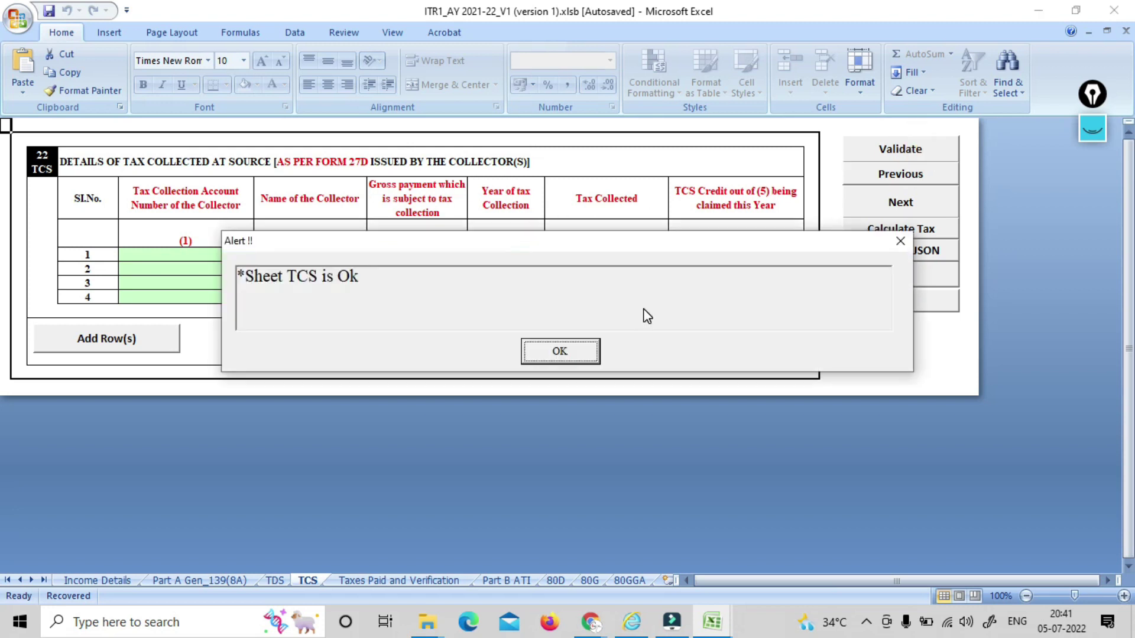
click(559, 351)
Open the Taxes Paid and Verification sheet and review the taxes paid, bank account, verification and Tax Return Preparer details
click(354, 581)
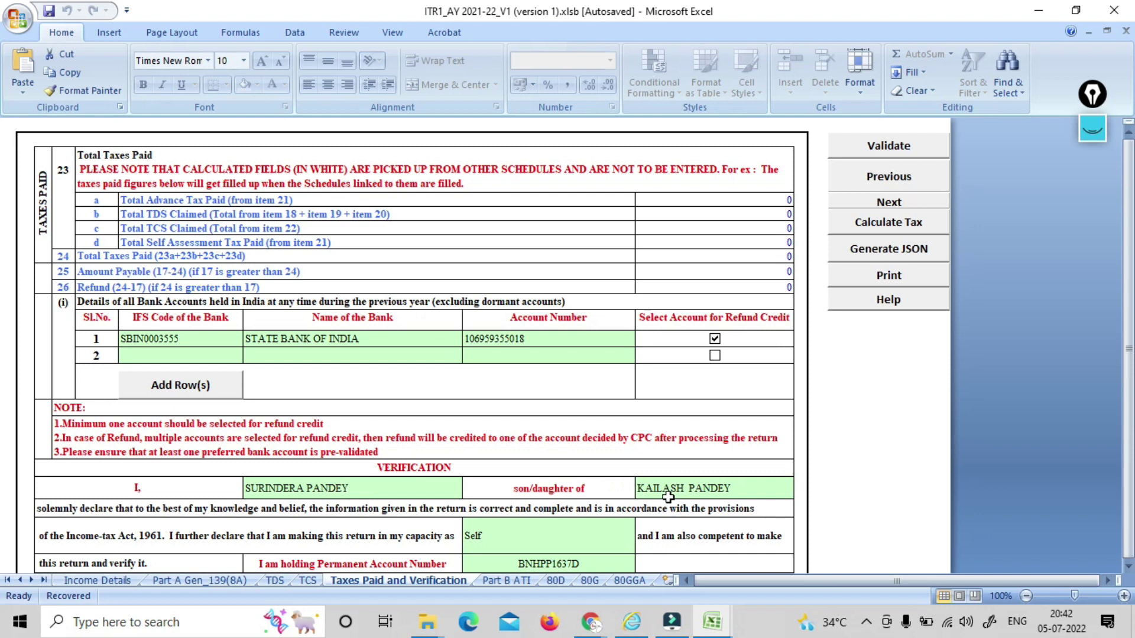
click(518, 559)
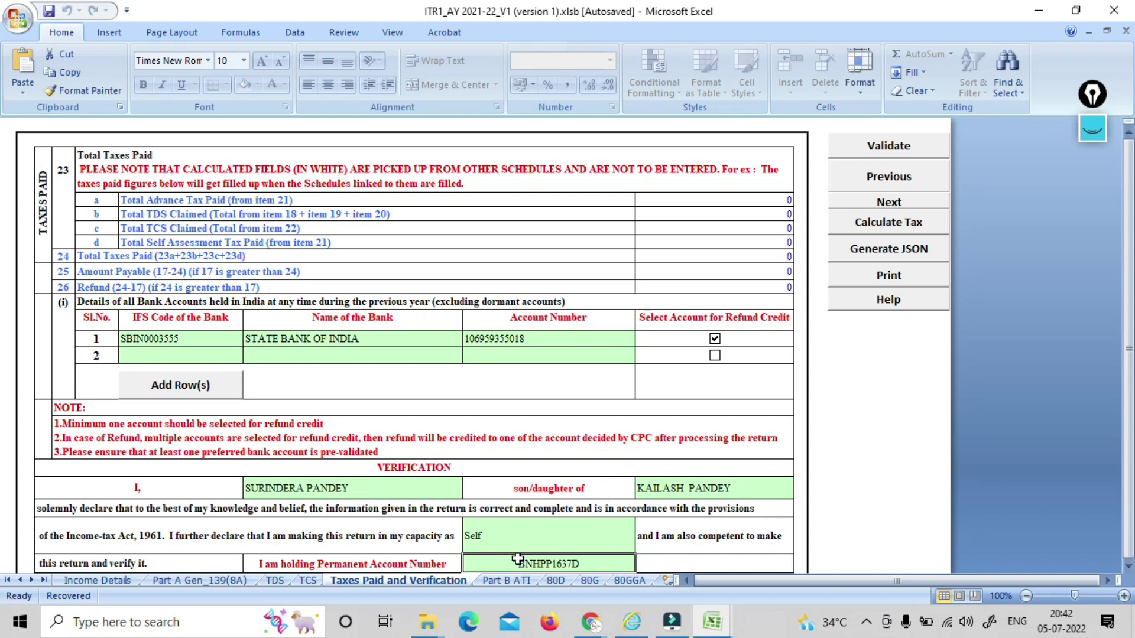
key(Down)
key(Down)
key(Down)
key(Down)
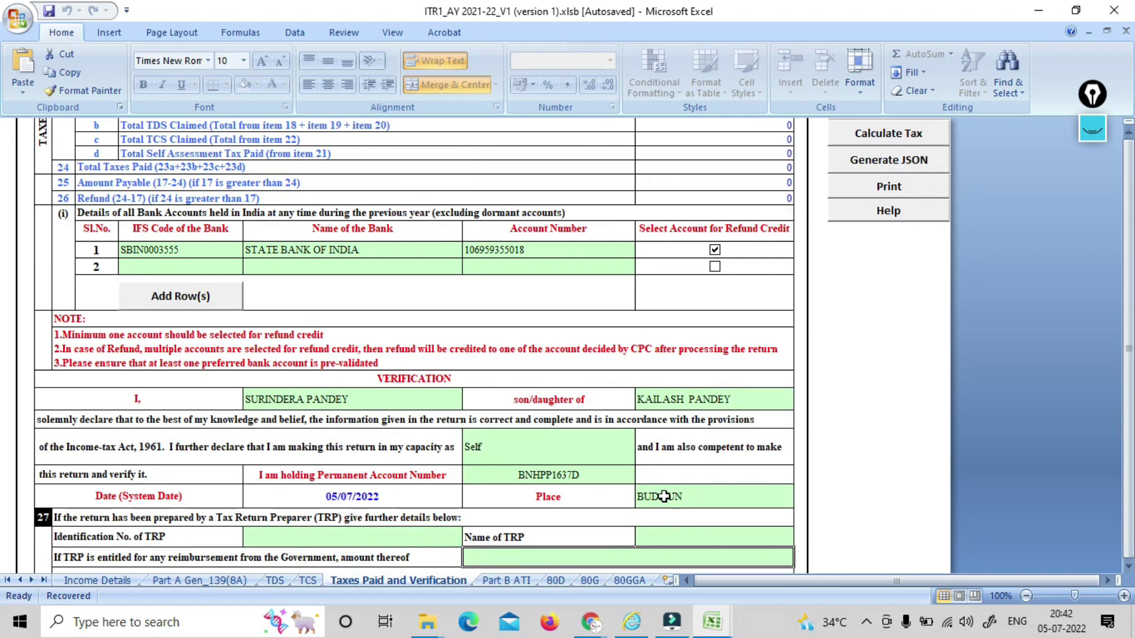
Open the Part B ATI sheet and review the heads of income, amount payable and refund entries in items 1 to 6ii
click(494, 583)
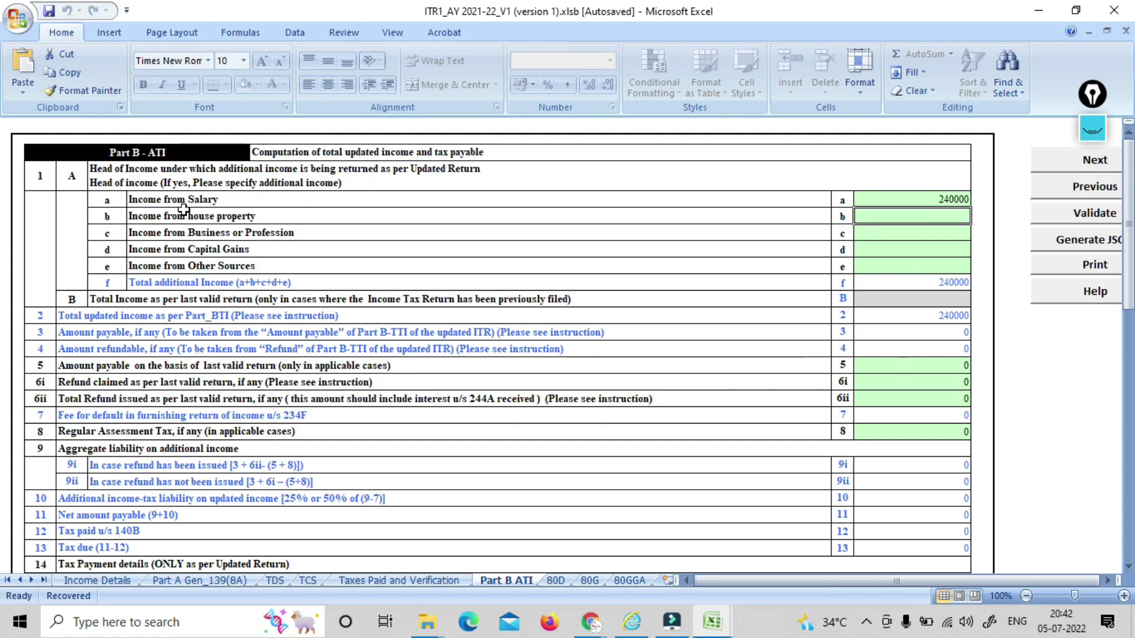
click(897, 201)
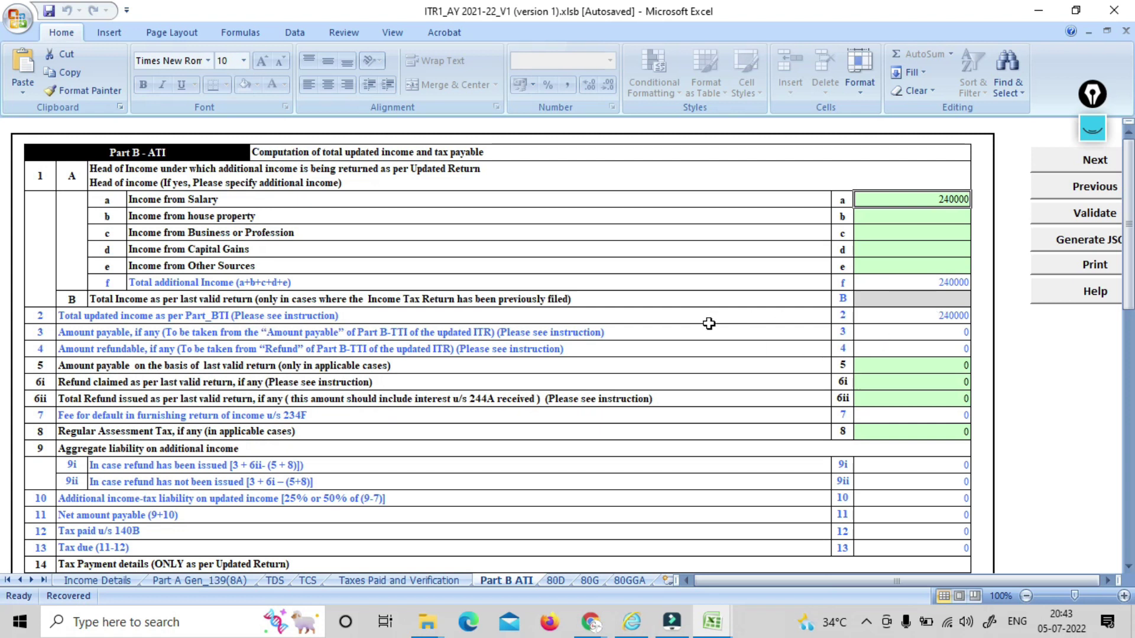
click(114, 371)
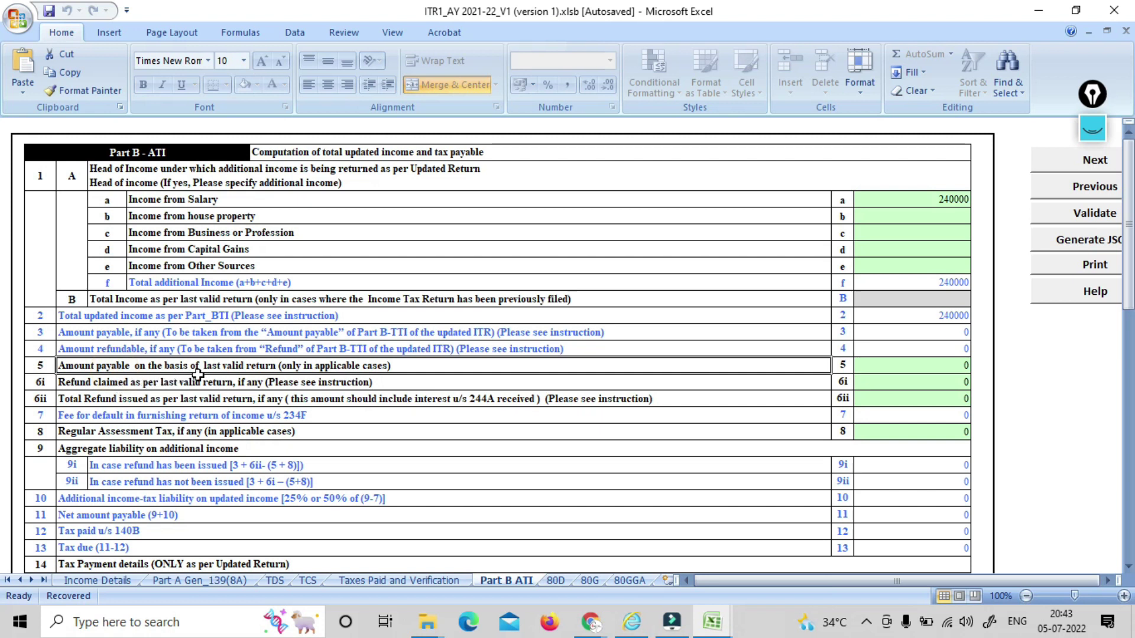
click(907, 370)
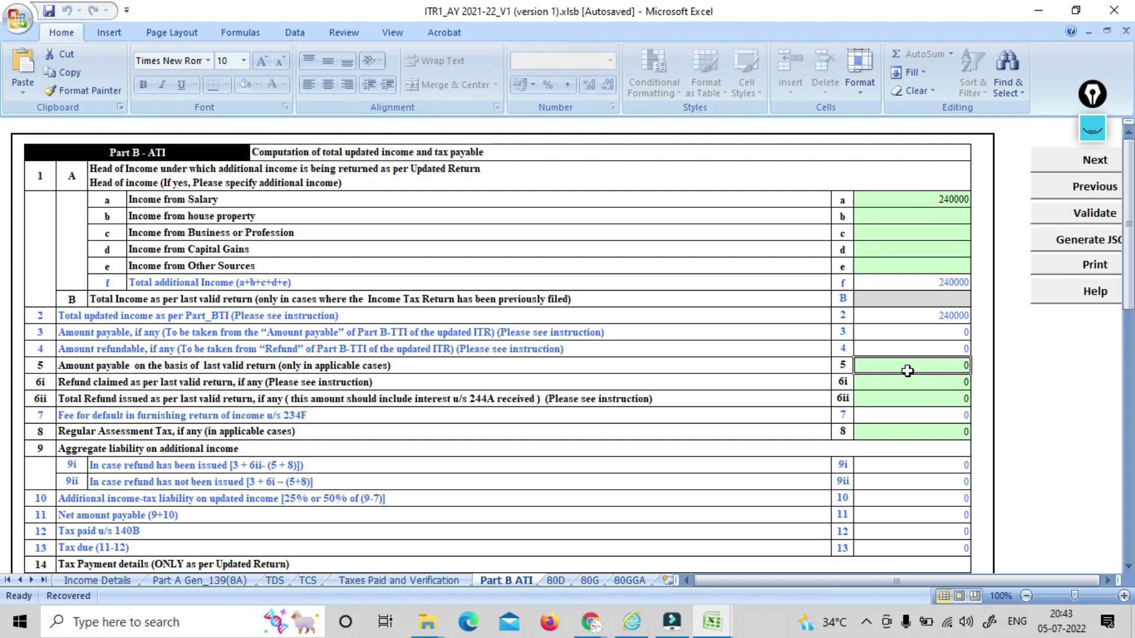
click(920, 382)
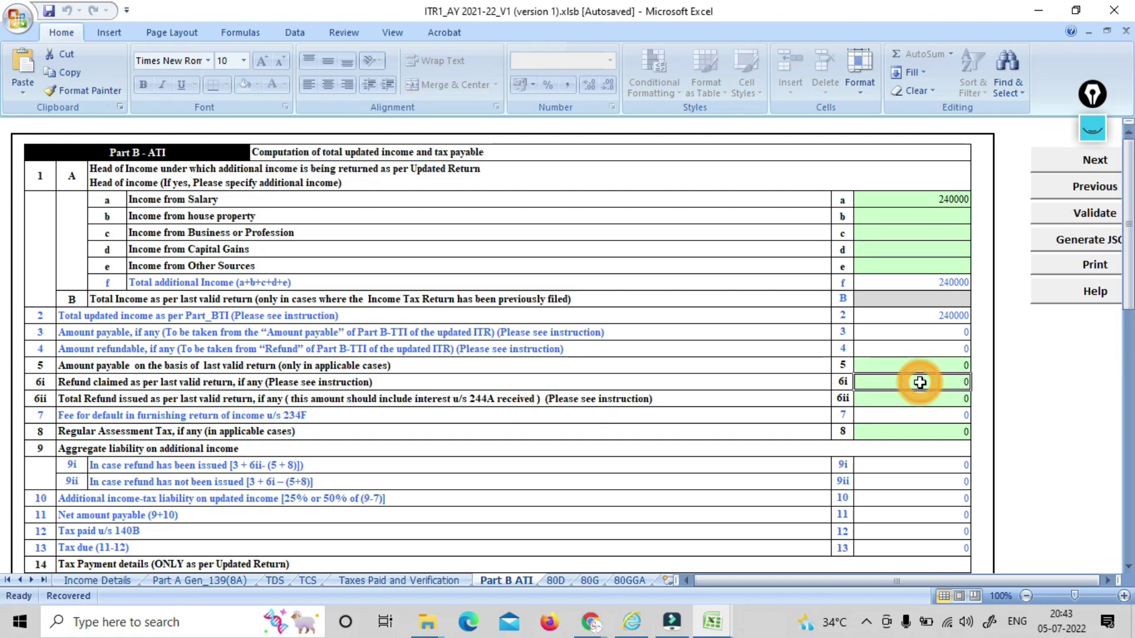
click(926, 399)
click(926, 398)
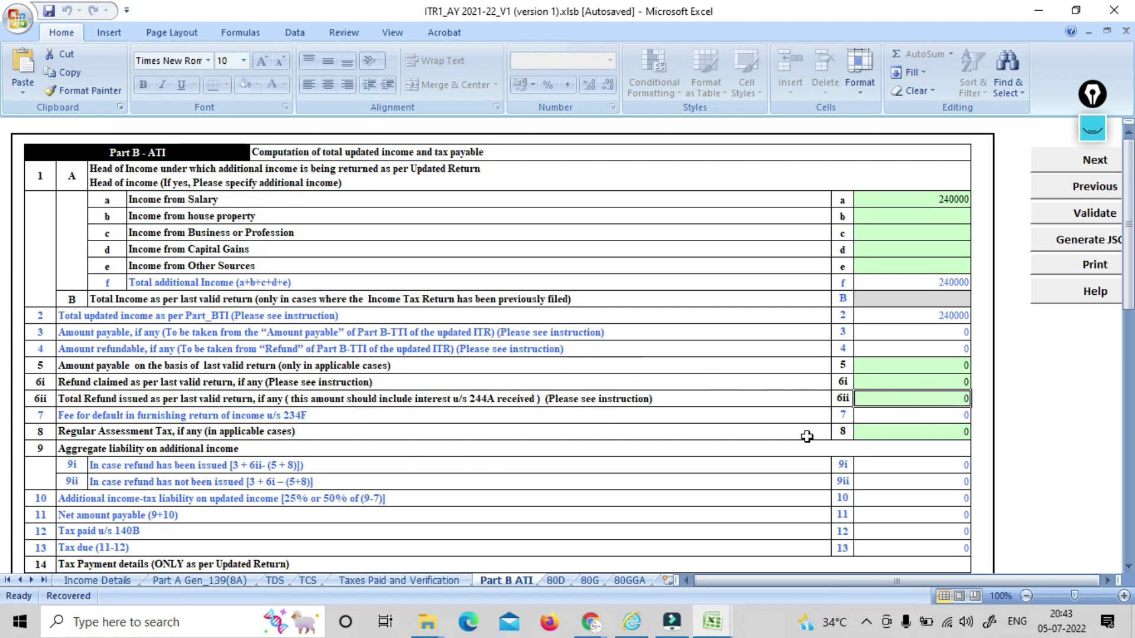
Examine the section 234F fee, regular assessment tax, aggregate liability and tax due in items 7 to 13 of Part B ATI
click(935, 420)
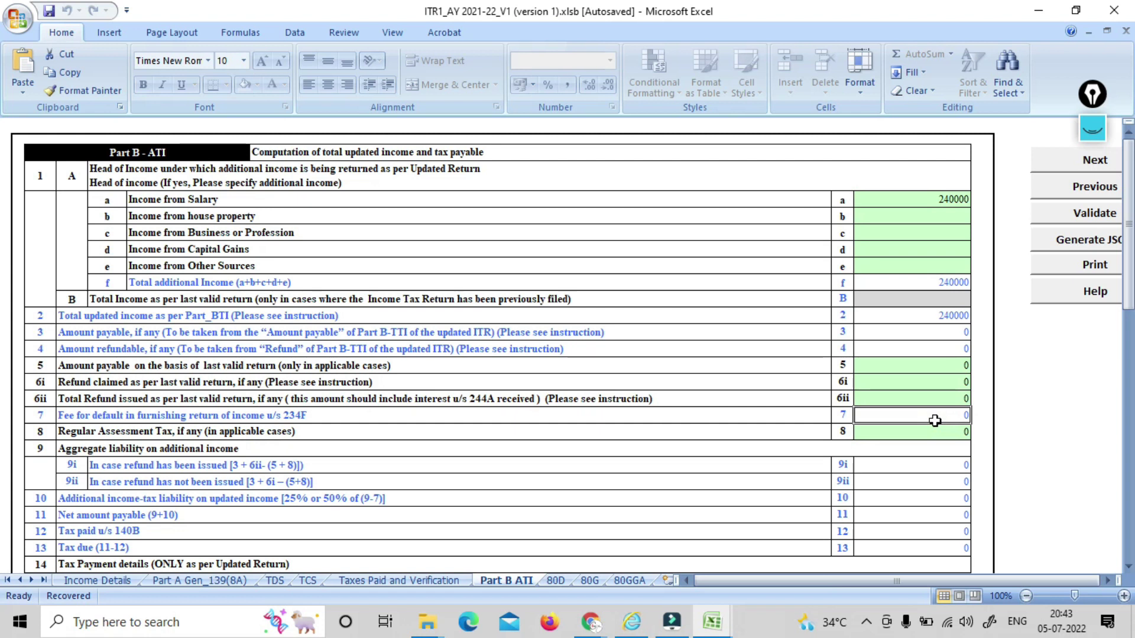
key(Return)
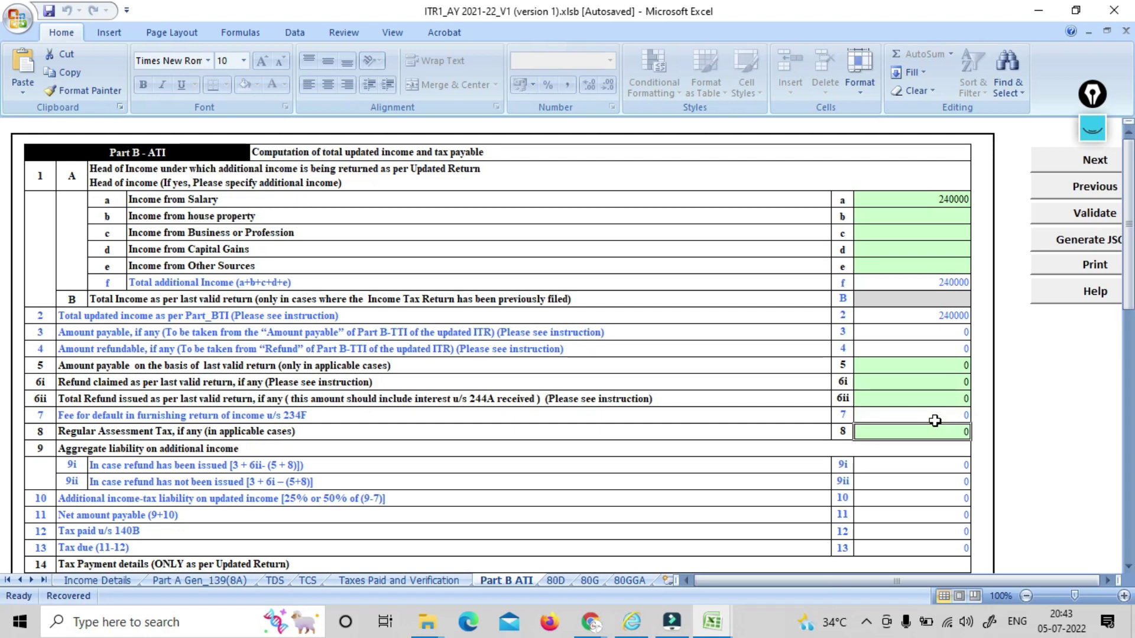
key(Return)
key(Return)
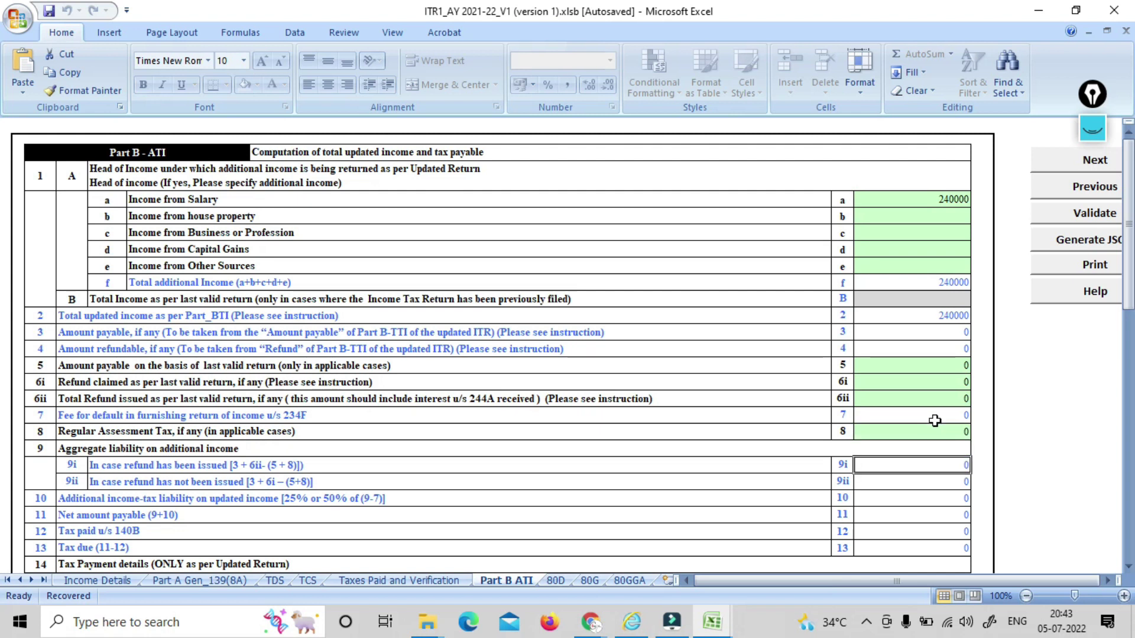
key(Return)
key(Return)
key(Return)
key(Return)
key(Return)
key(Return)
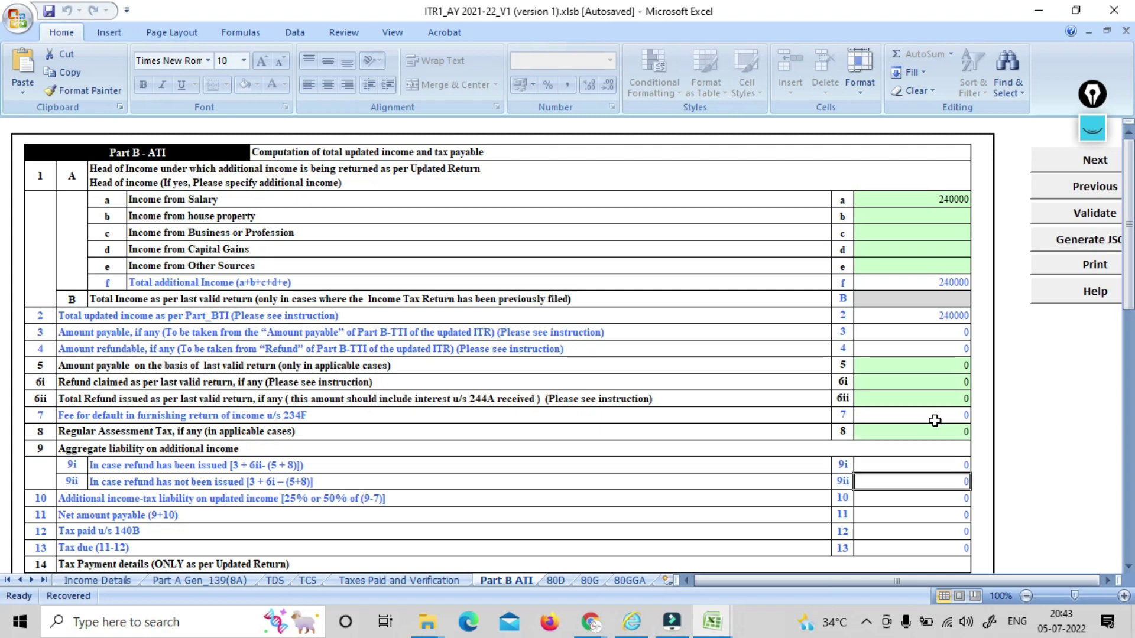
key(Return)
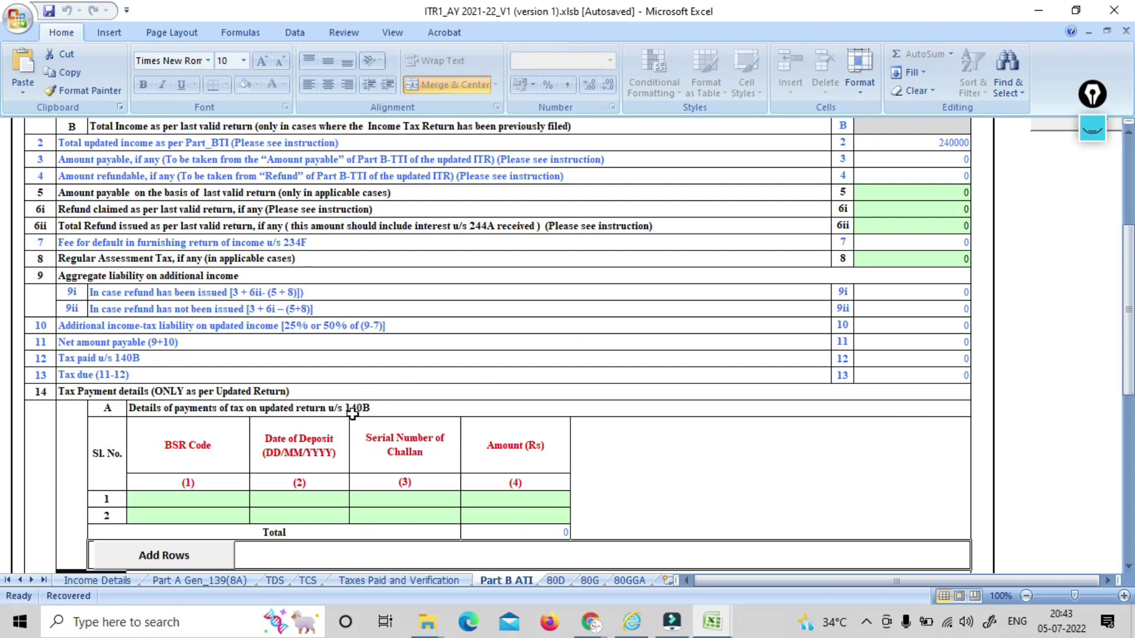
Examine the tax payment tables 14A (payments u/s 140B) and 14B (advance, self assessment and regular assessment tax)
click(223, 498)
key(Return)
scroll(225, 497, down, 5)
key(Return)
key(Return)
key(Return)
key(Return)
key(Return)
key(Return)
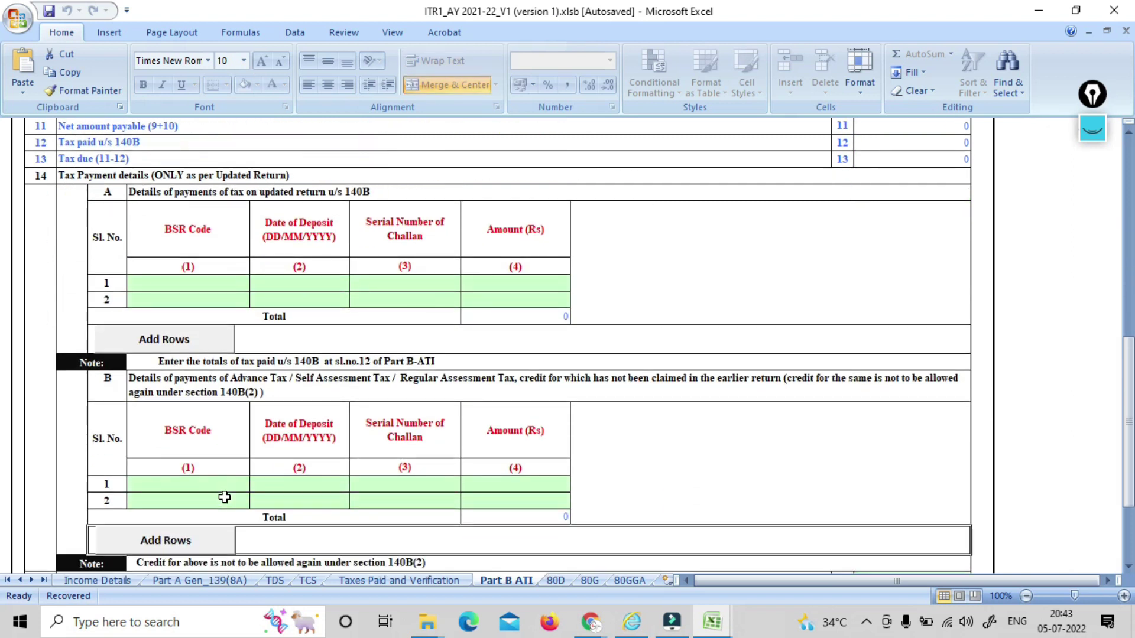
key(Up)
key(Down)
key(Down)
key(Down)
key(Up)
key(Up)
key(Up)
key(Up)
key(Up)
key(Up)
key(Down)
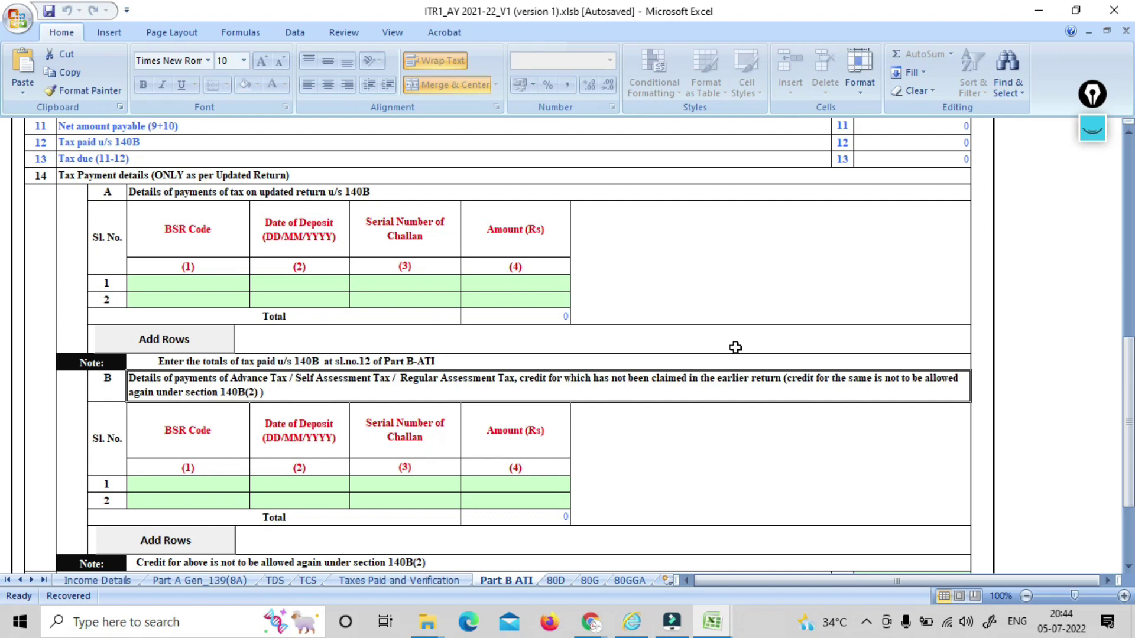
Examine the rest of the 14B payment table and the relief u/s 89 entry in item 15
click(286, 480)
key(Down)
key(Down)
key(Down)
key(Down)
key(Down)
key(Down)
key(Down)
key(Down)
key(Down)
key(Down)
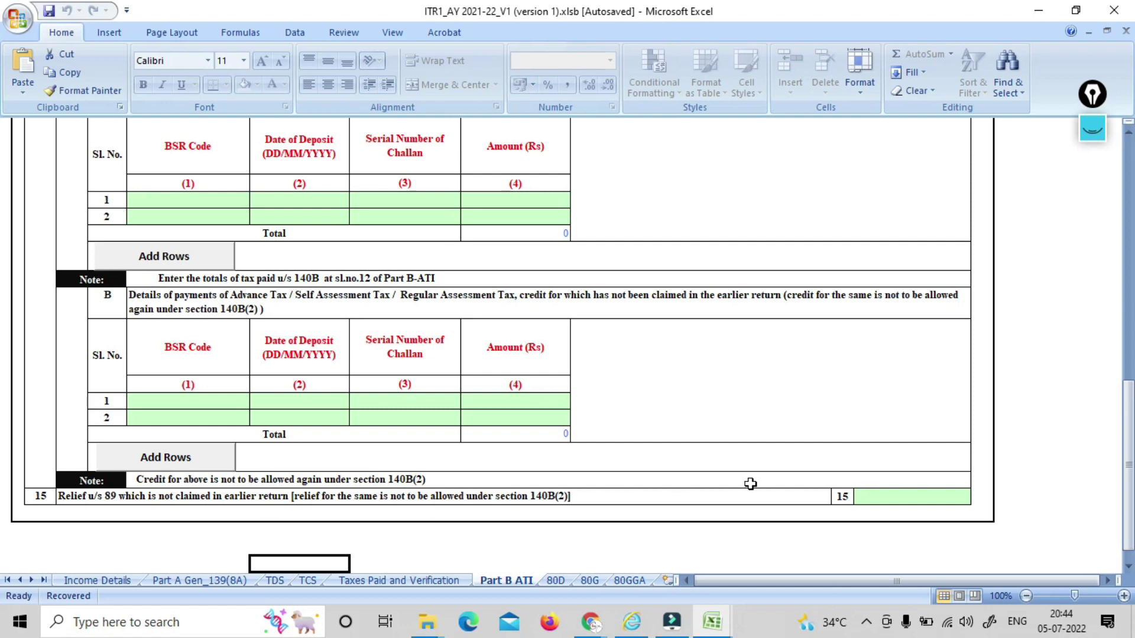
click(895, 497)
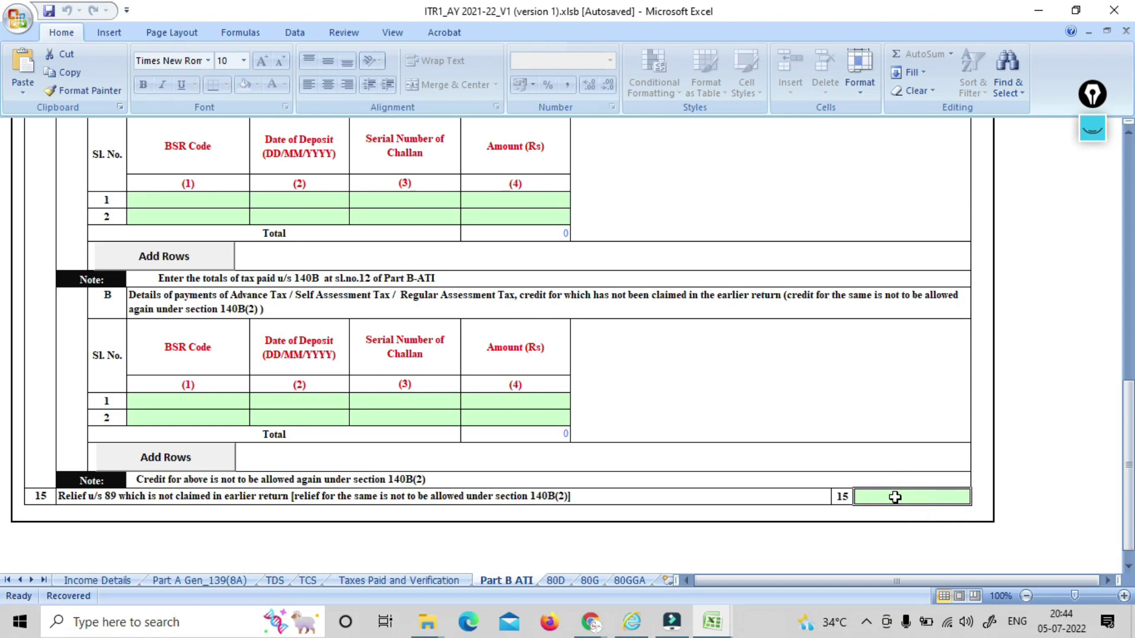
Validate the Part B ATI sheet and close the validation message
drag(1128, 461, 1127, 130)
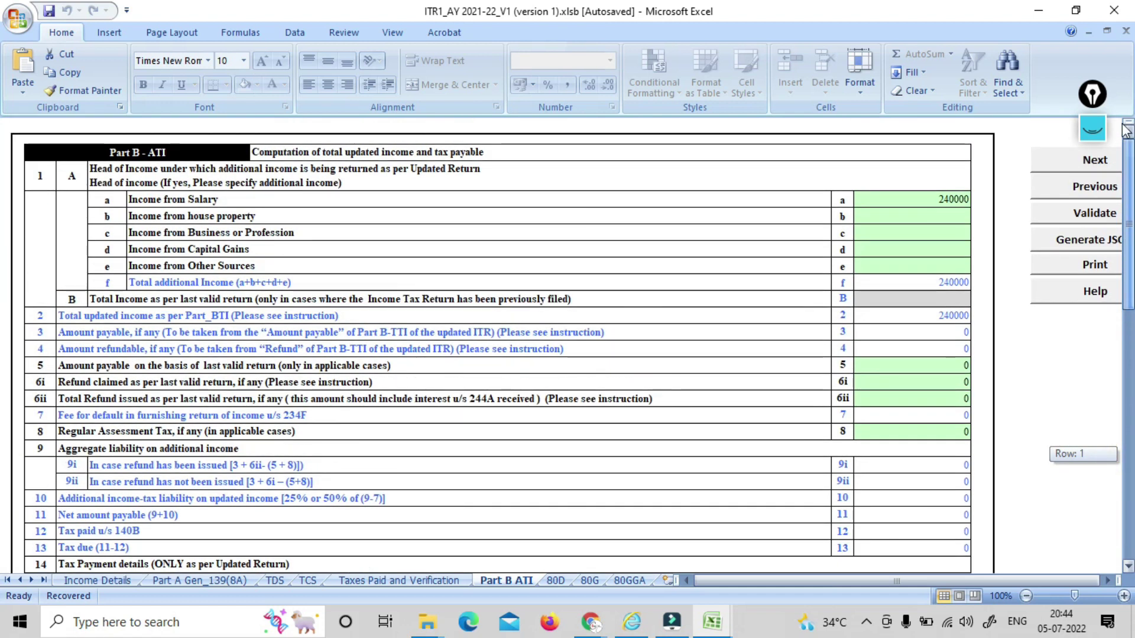
click(1049, 213)
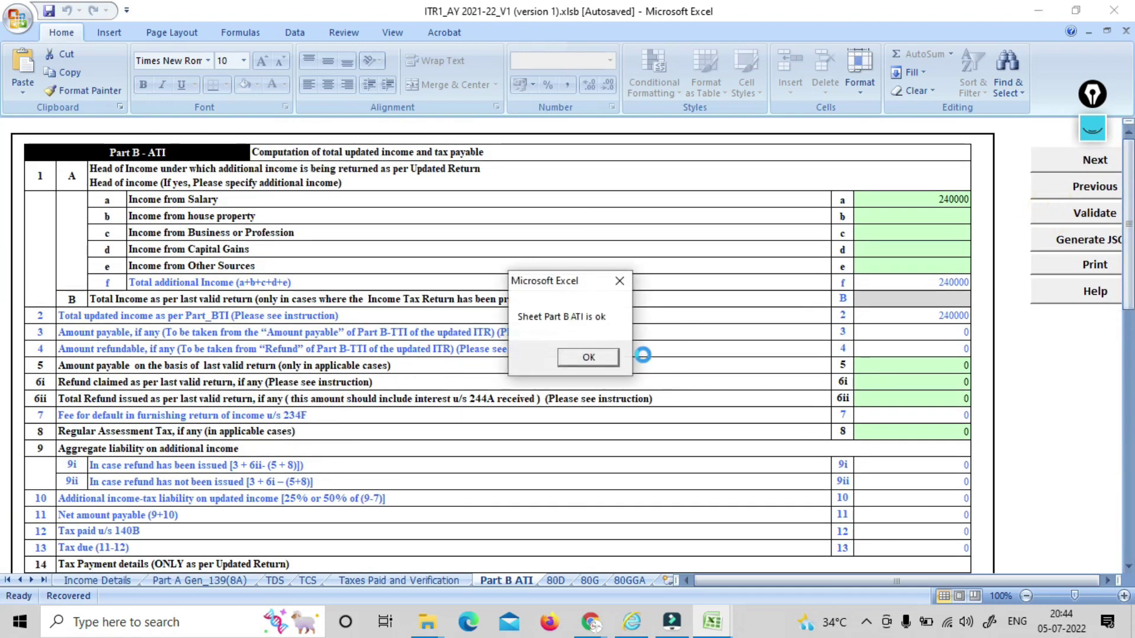
click(589, 357)
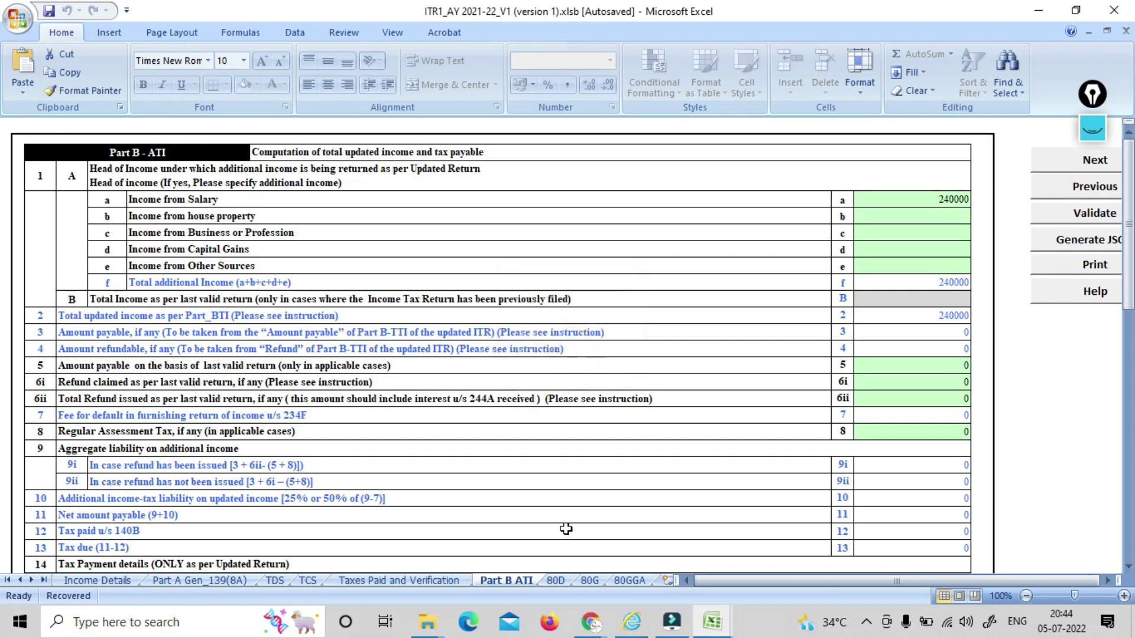
On the 80D sheet, choose "Not claiming for Self/ Family" and "Not claiming for Parents", and validate the sheet
click(556, 582)
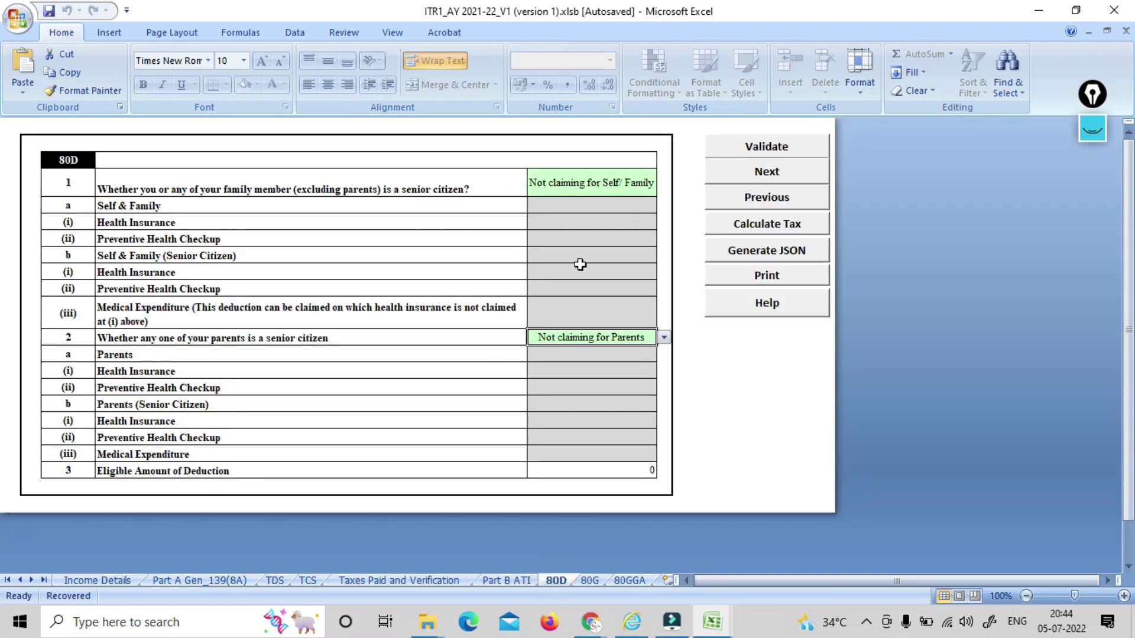
click(592, 178)
click(663, 190)
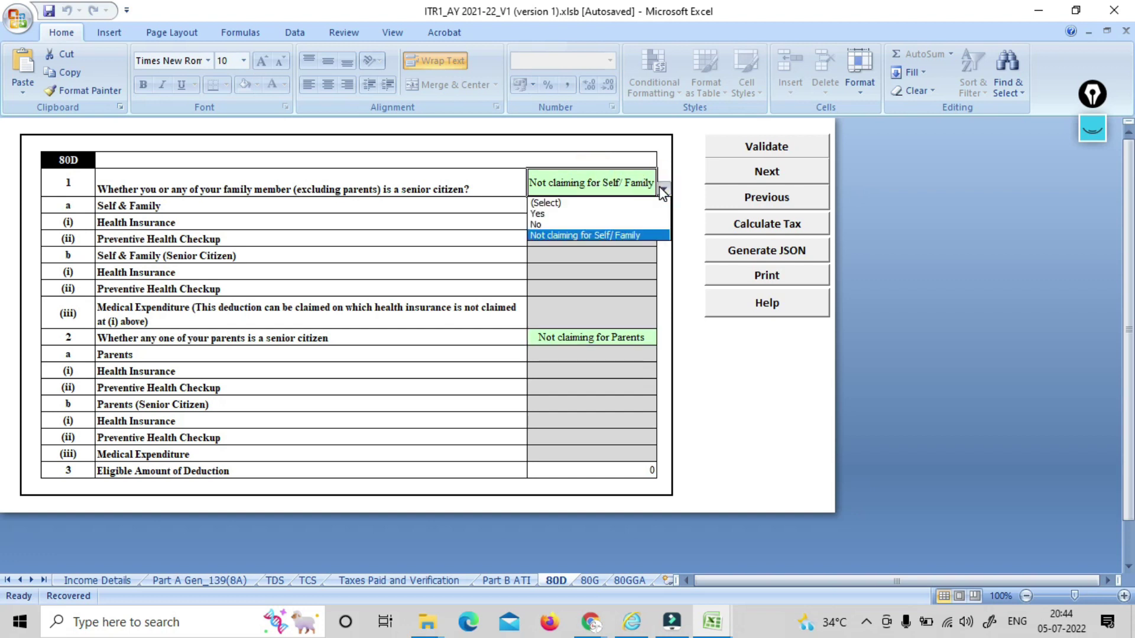
click(588, 236)
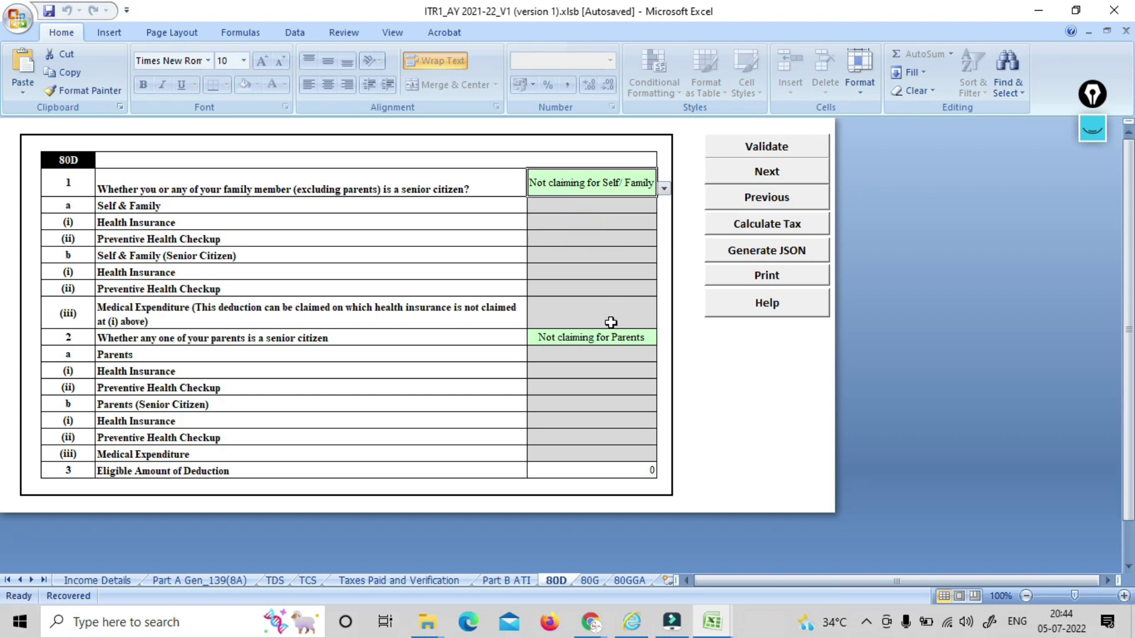
click(594, 344)
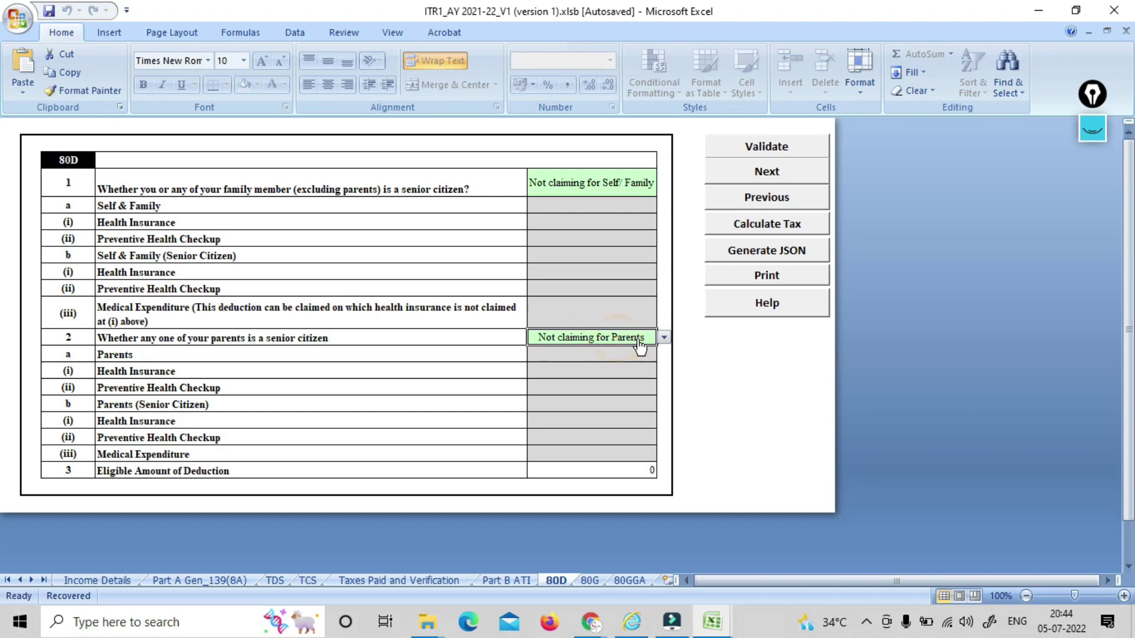
click(664, 338)
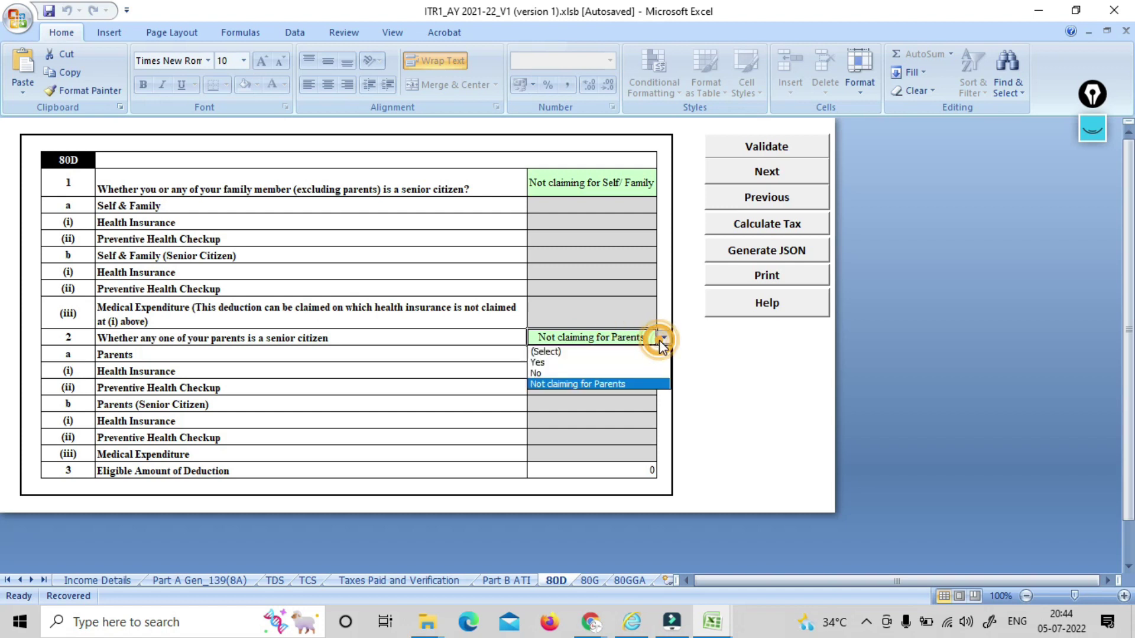
click(605, 383)
click(767, 154)
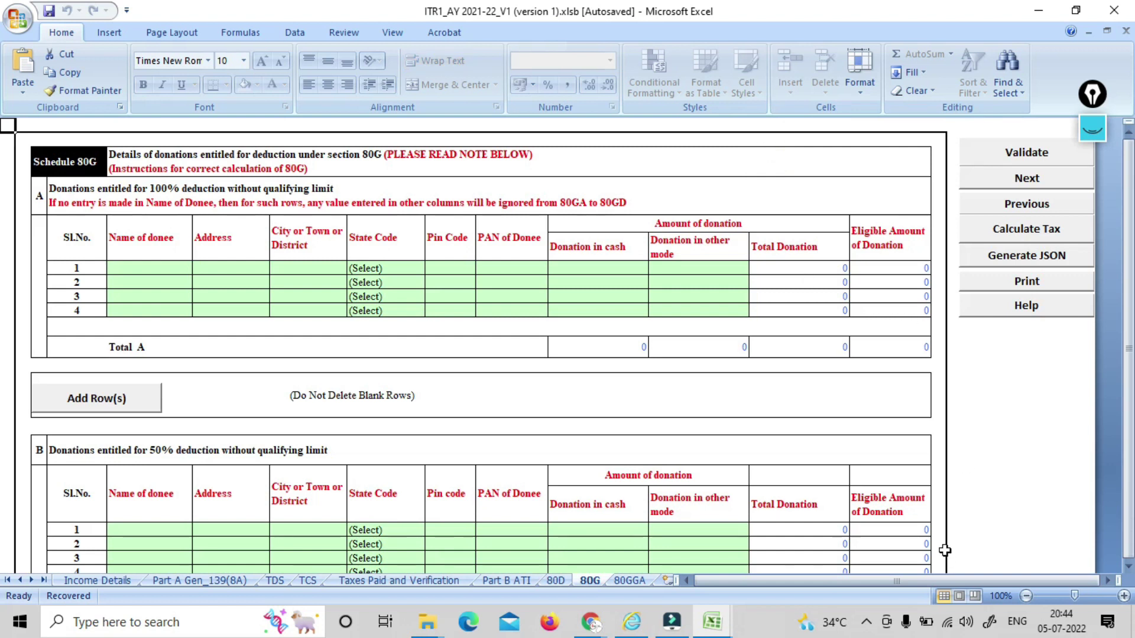
Open the 80GGA sheet to view the details of donations for scientific research or rural development
click(630, 581)
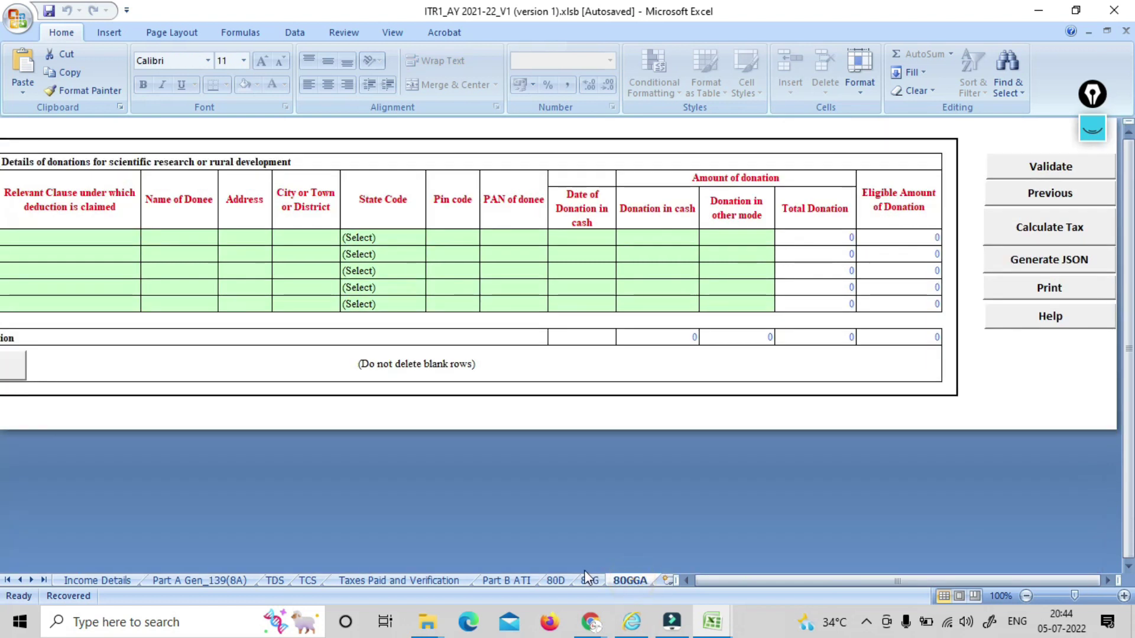
Validate the 80GGA sheet, close the validation message, and open the Taxes Paid and Verification sheet
click(1051, 169)
click(578, 355)
click(403, 578)
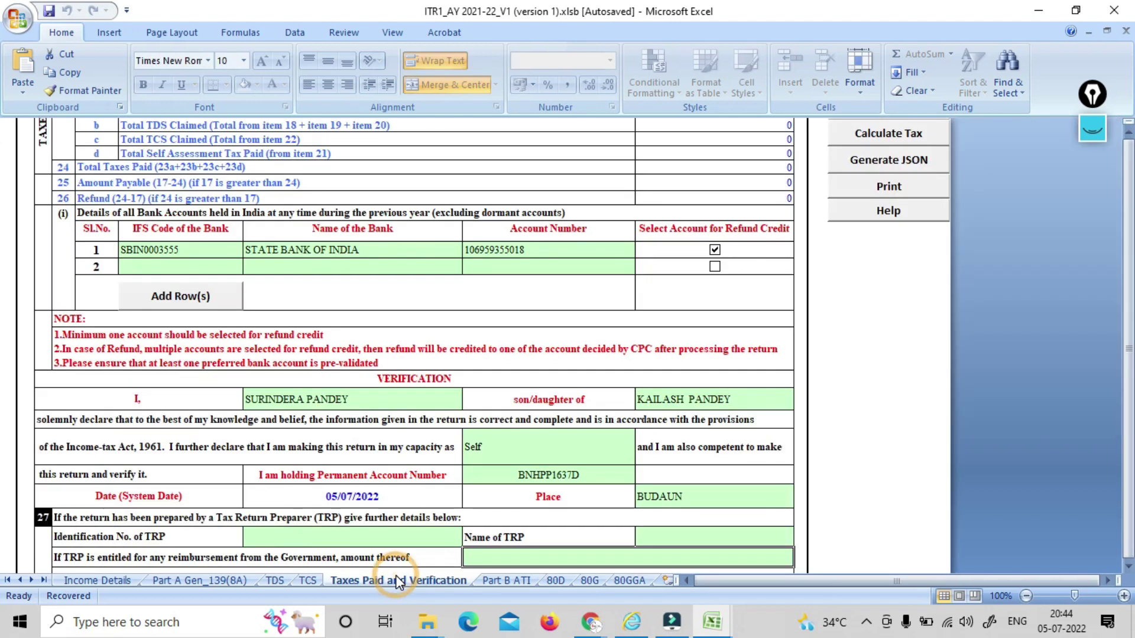
Try to generate the JSON from the Taxes Paid and Verification sheet, and dismiss the alert
scroll(964, 324, up, 2)
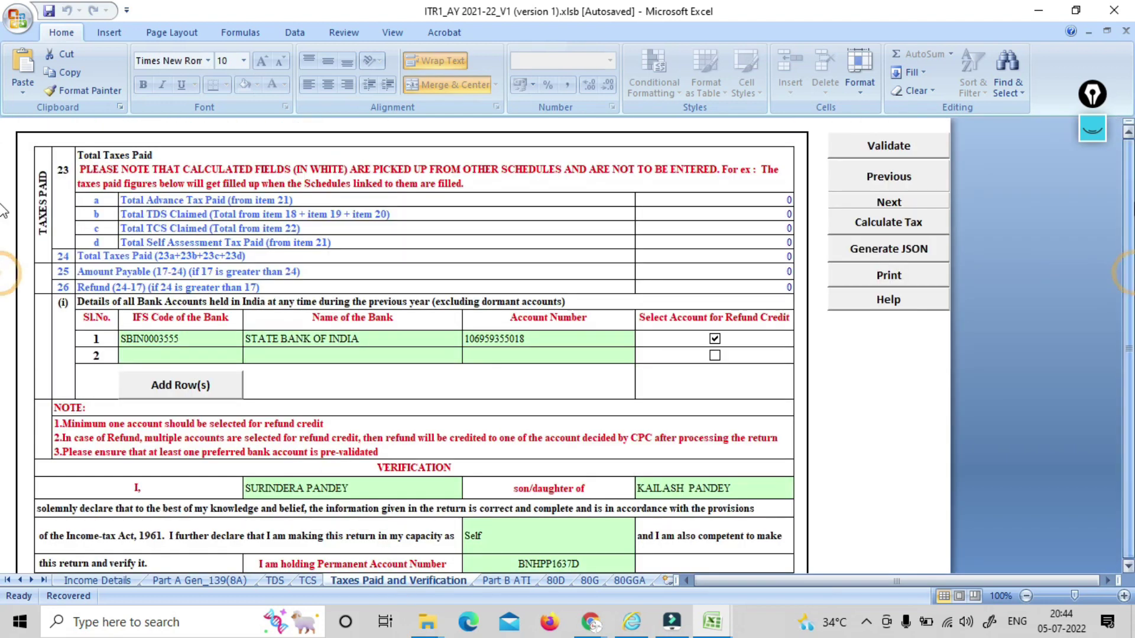
click(888, 248)
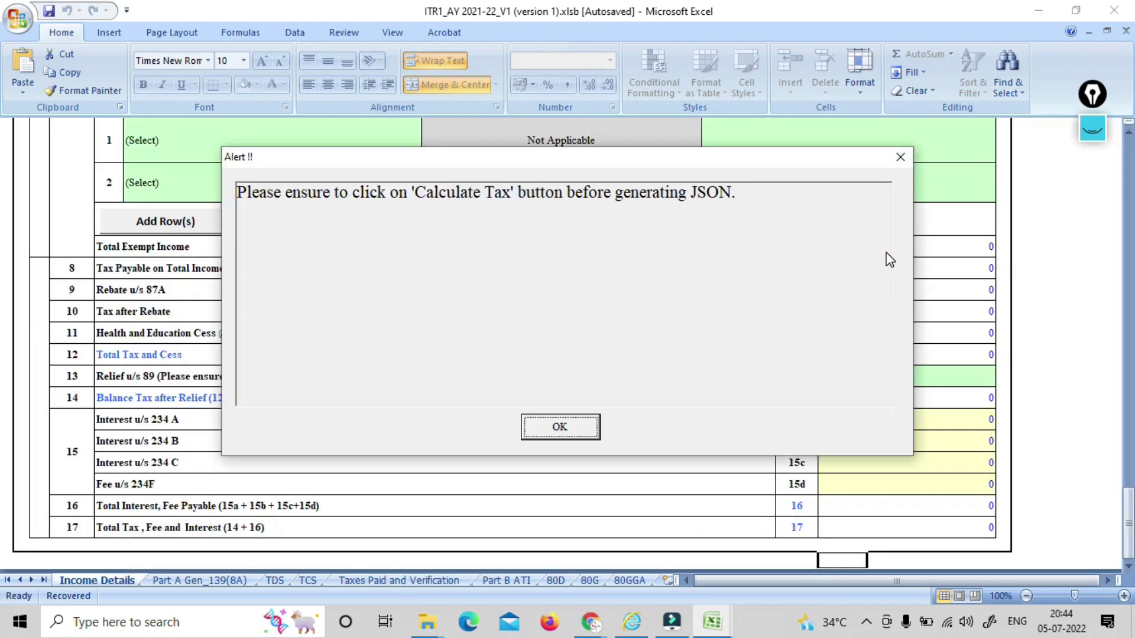
click(553, 436)
drag(1129, 491, 1129, 154)
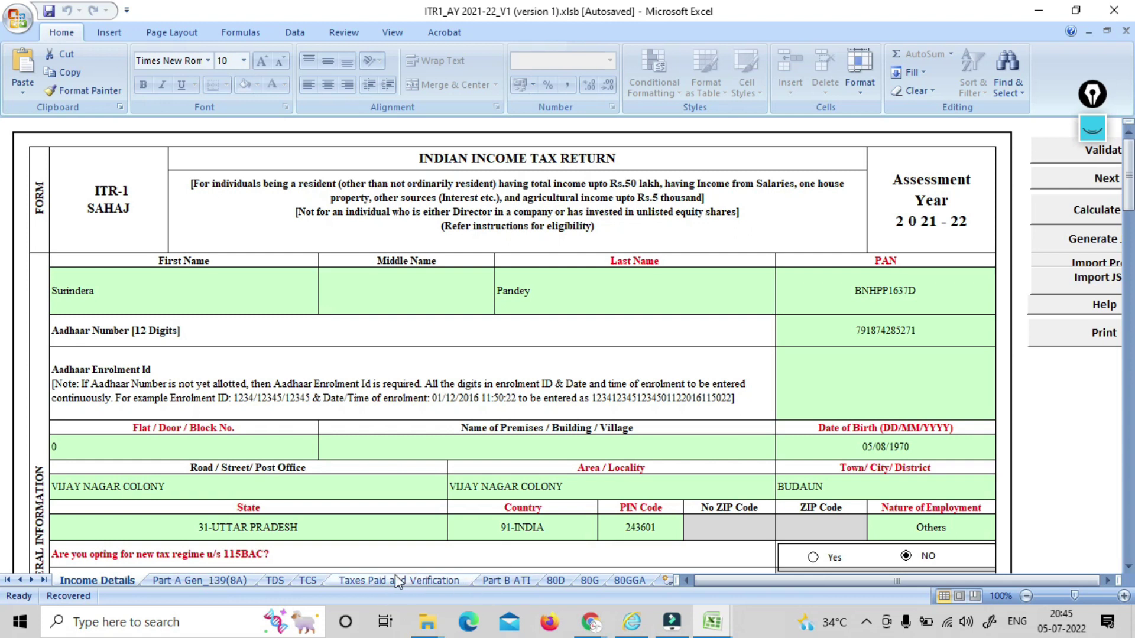
Try to generate the JSON from the Part B ATI sheet, and close the alert
click(518, 579)
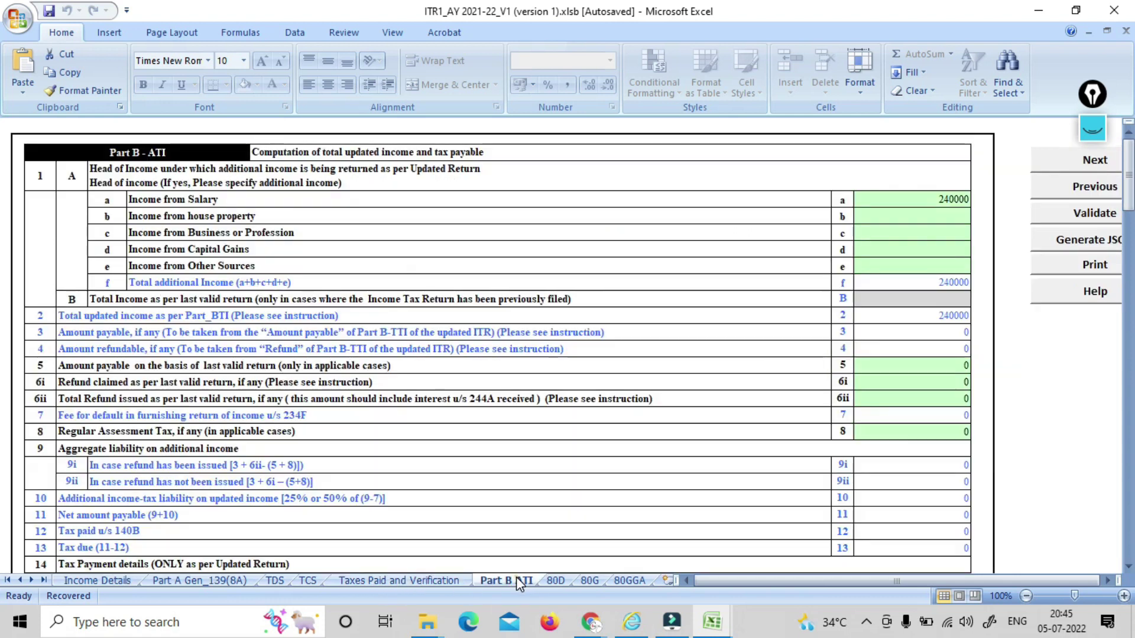
click(1068, 253)
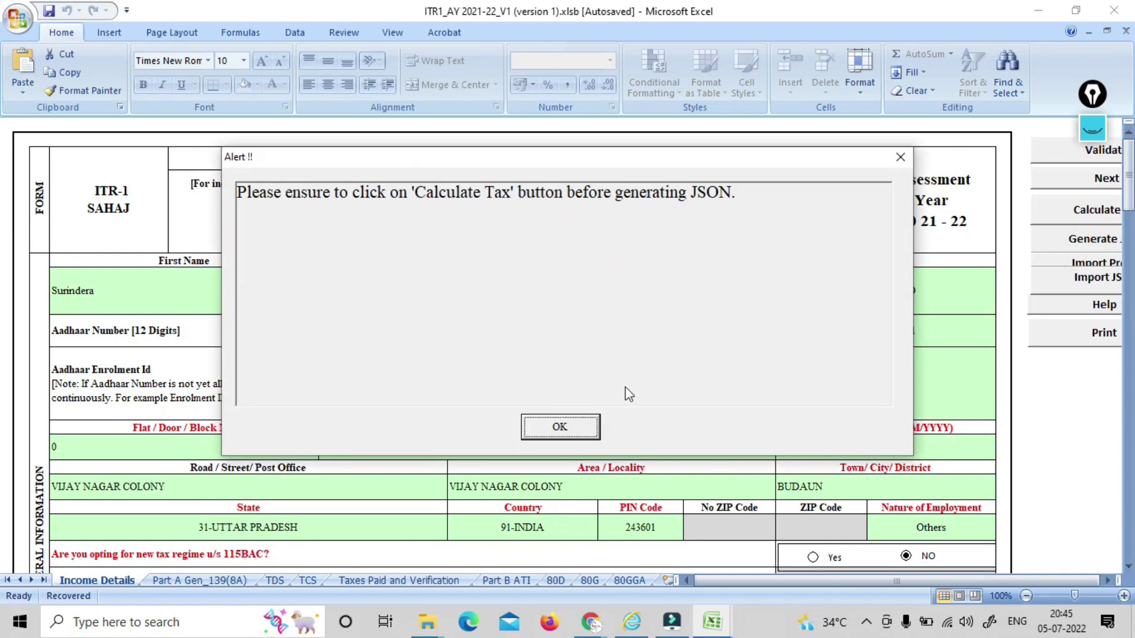
click(567, 426)
Calculate the tax on the Income Details sheet and review the tax computation on Part B ATI
click(1074, 209)
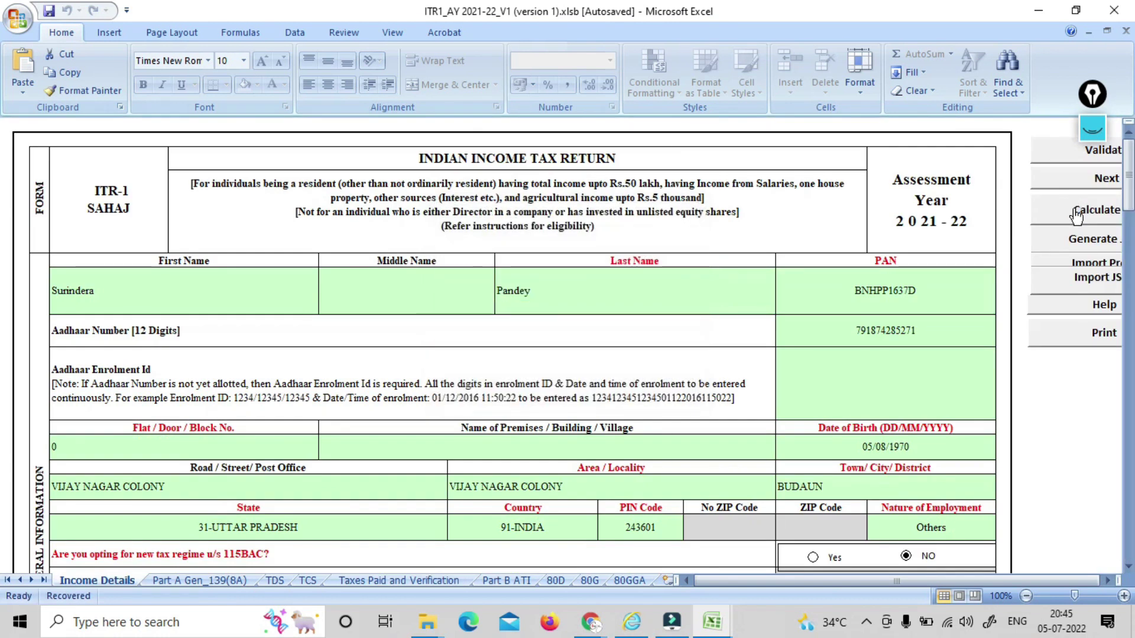
click(505, 580)
drag(1131, 218, 1132, 343)
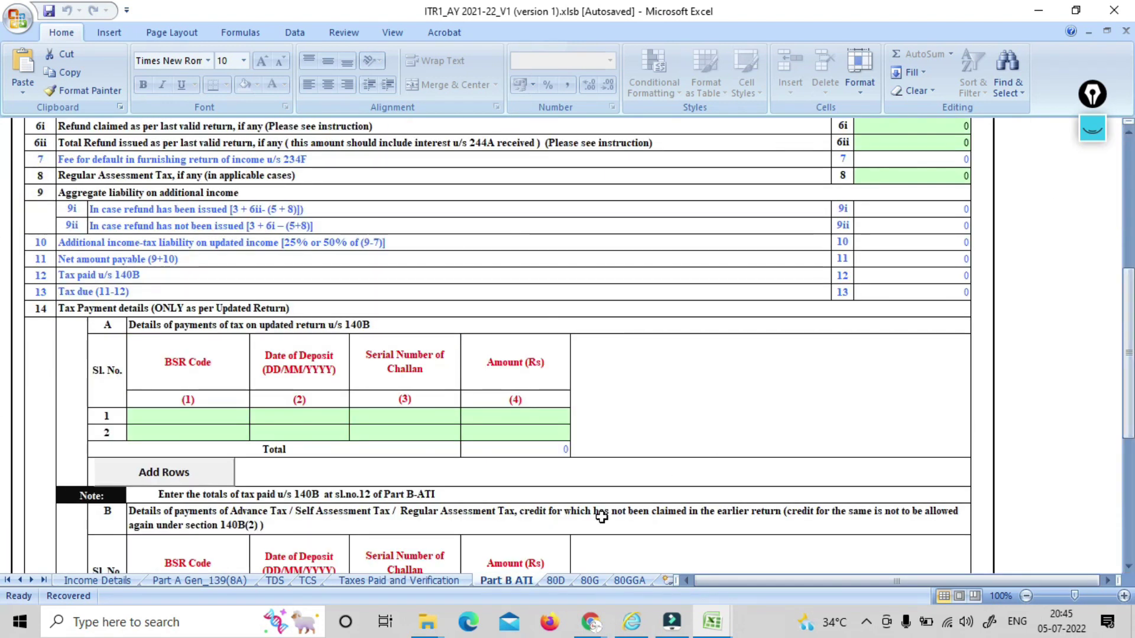
Generate the JSON from the Taxes Paid and Verification sheet, acknowledge the alerts, and save the JSON from the summary
click(410, 582)
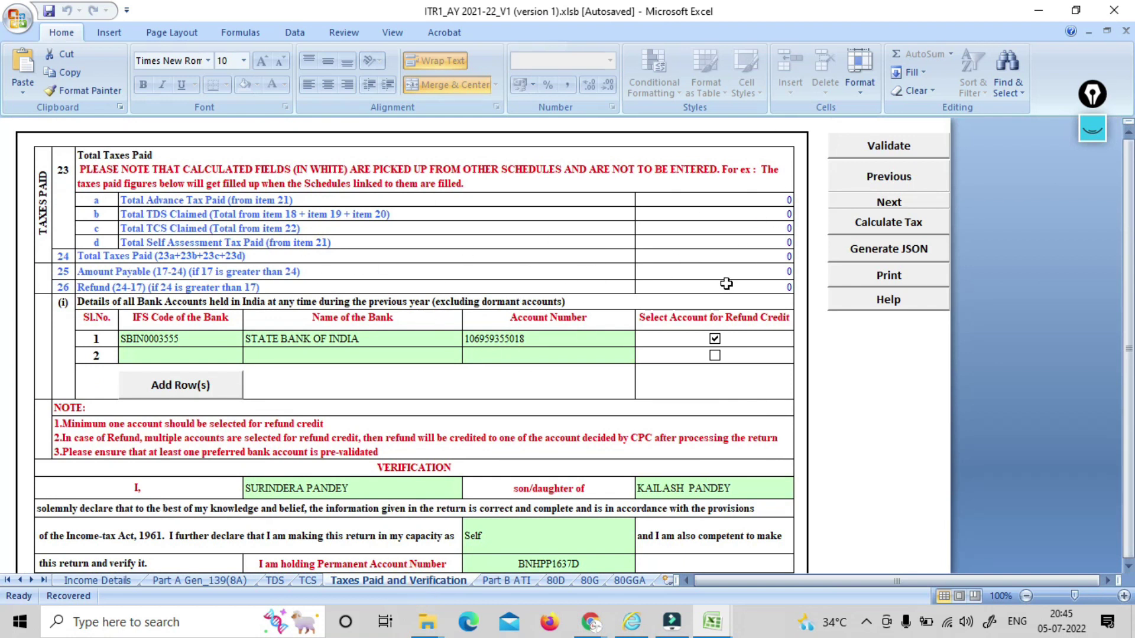
click(880, 253)
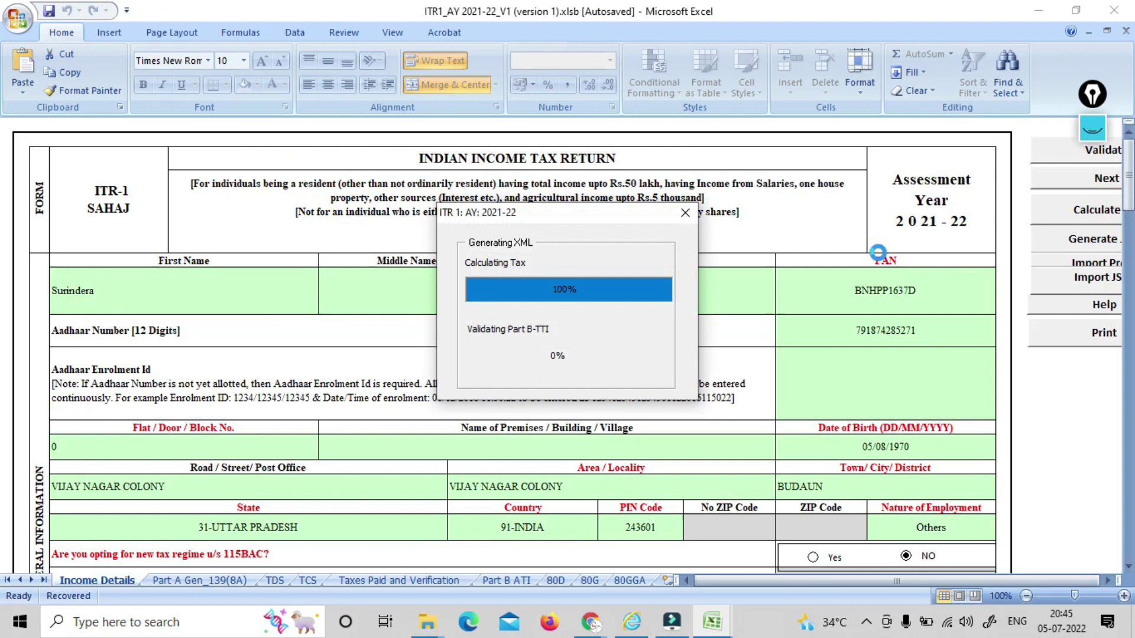
click(561, 425)
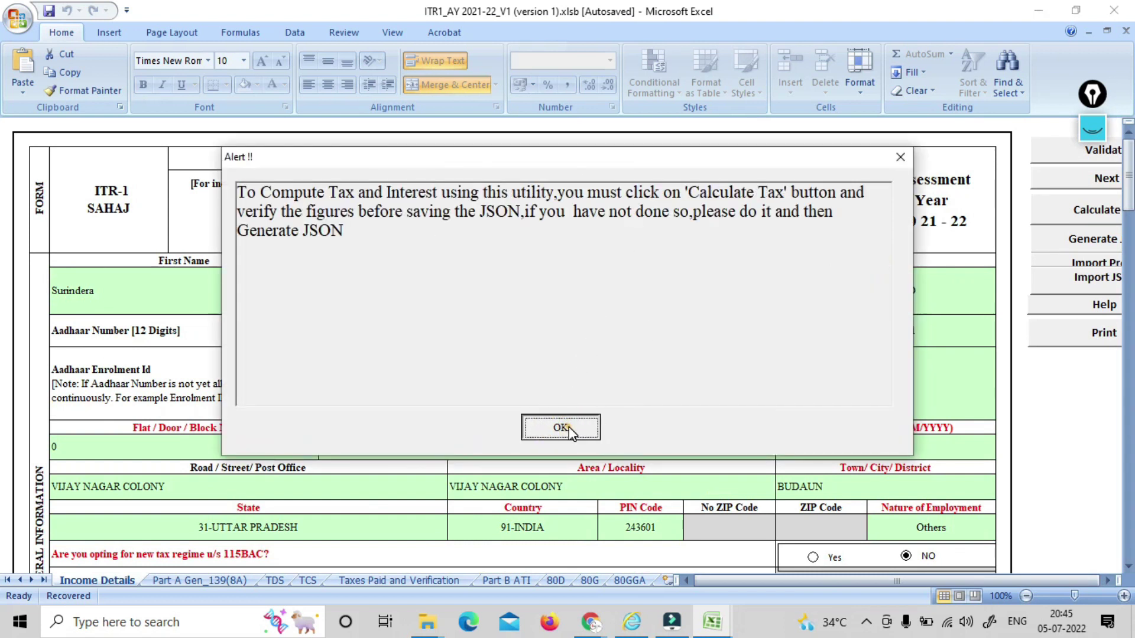
click(569, 428)
click(573, 424)
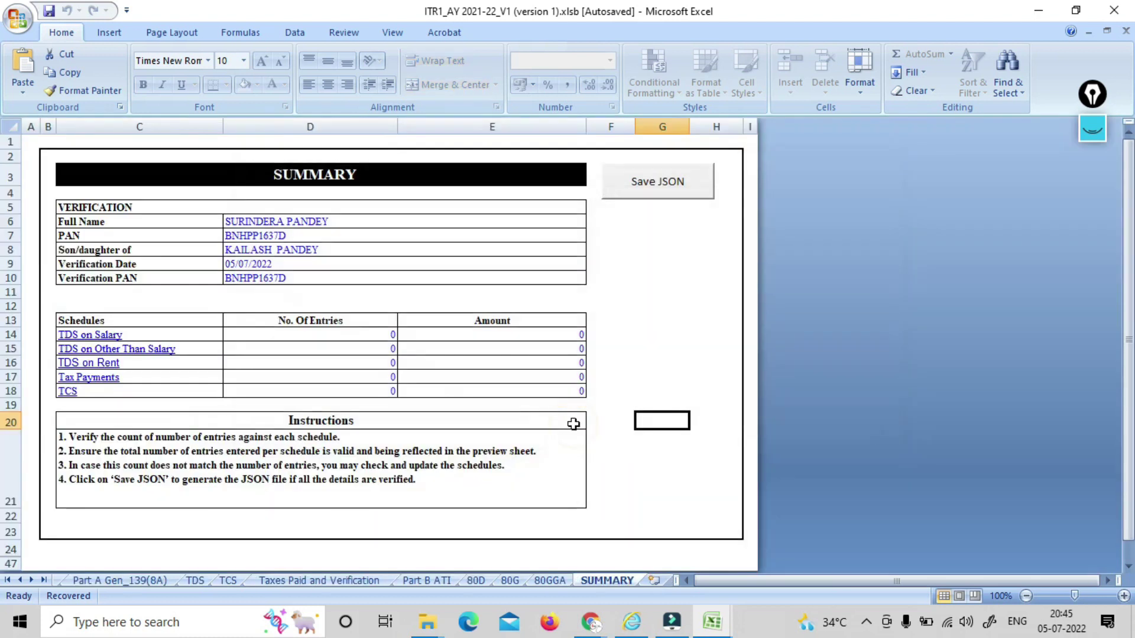
click(664, 195)
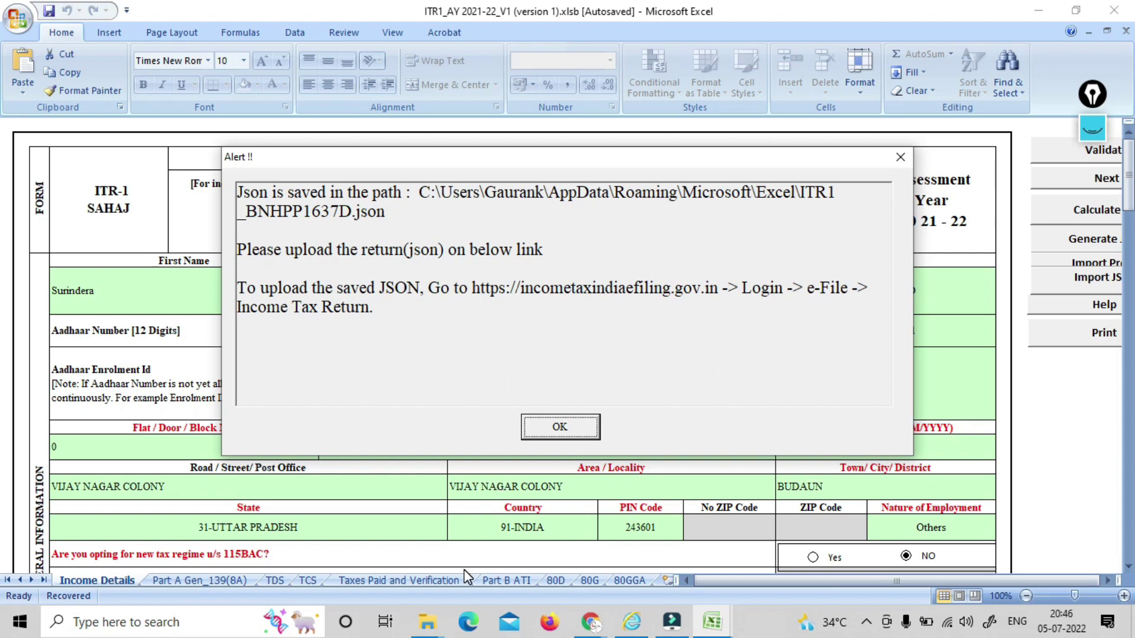
Switch to File Explorer and open the AppData folder in the user's profile on Local Disk (C:), following the saved JSON path
mouse_move(427, 622)
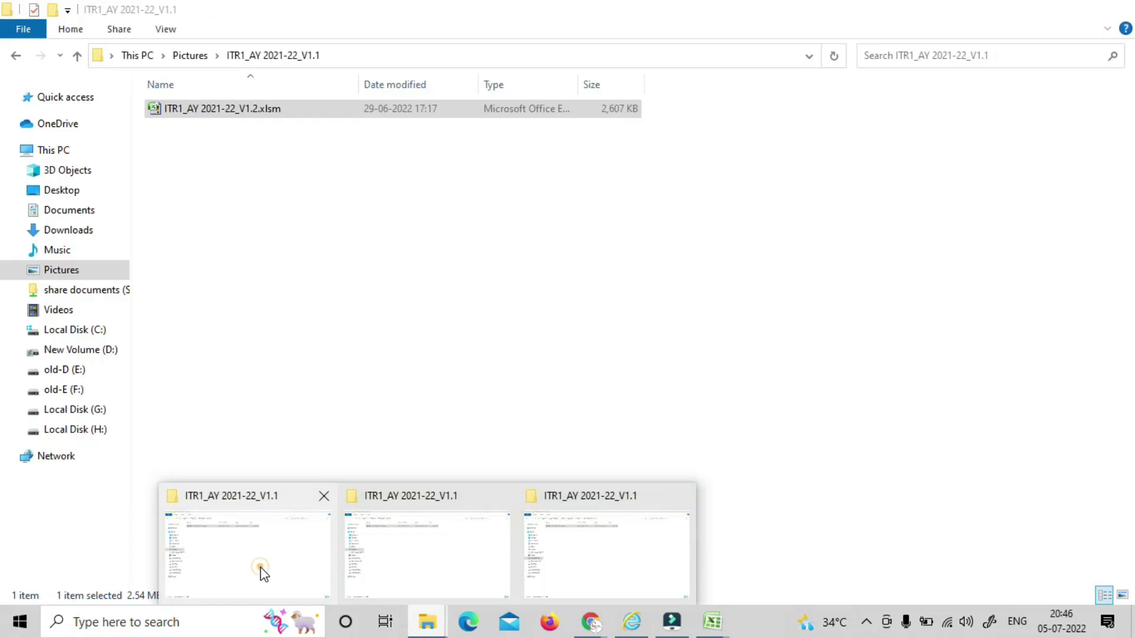
click(260, 572)
click(96, 334)
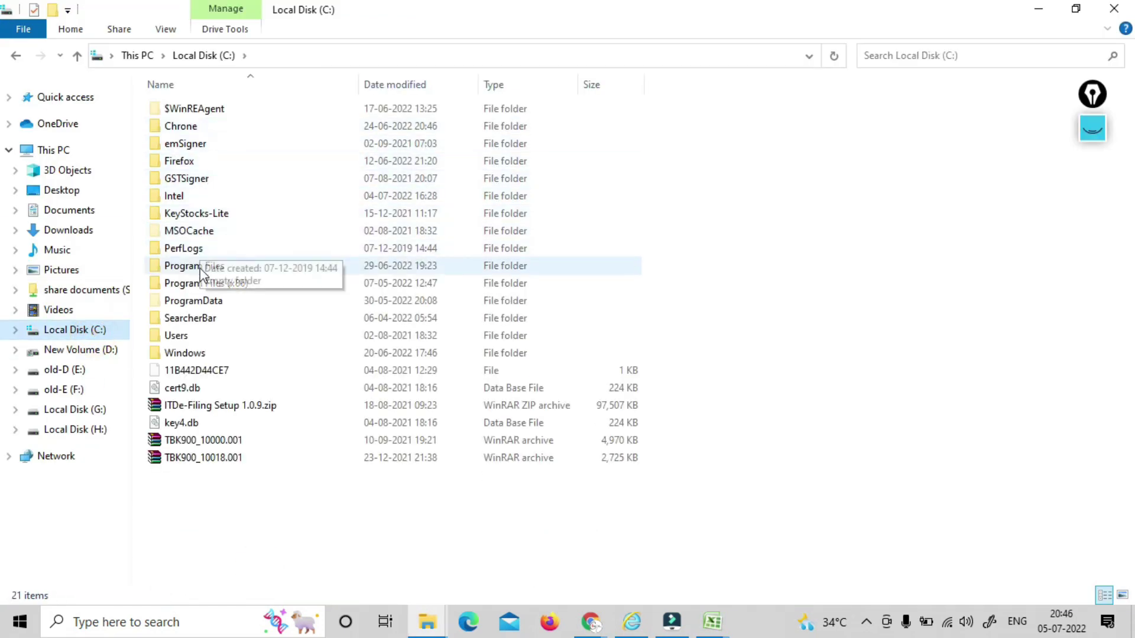
double_click(186, 337)
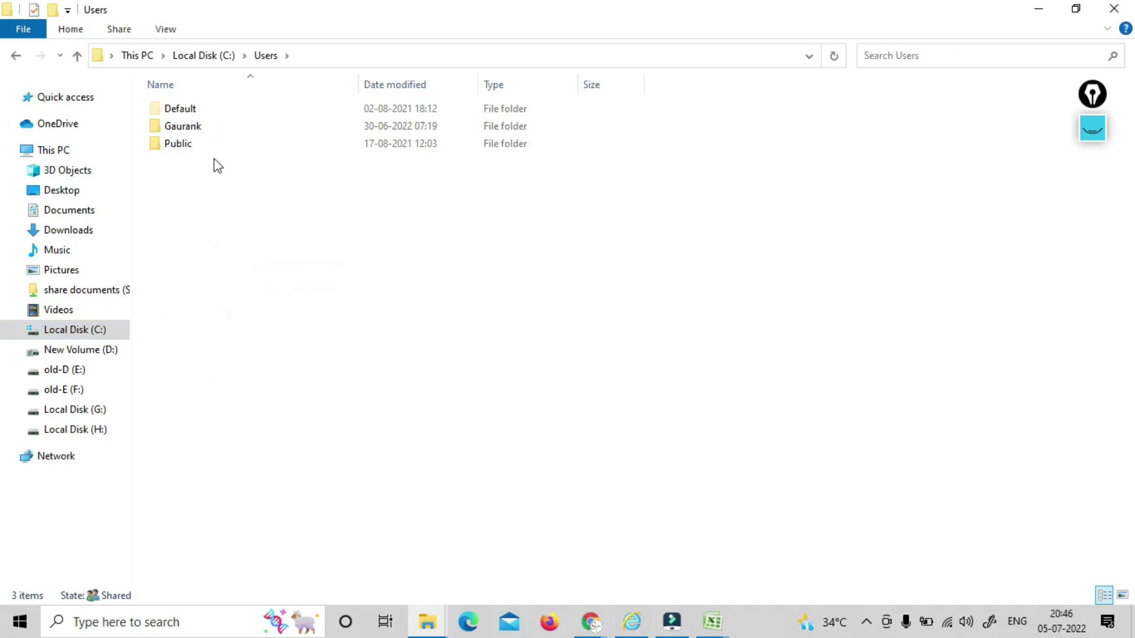
double_click(186, 126)
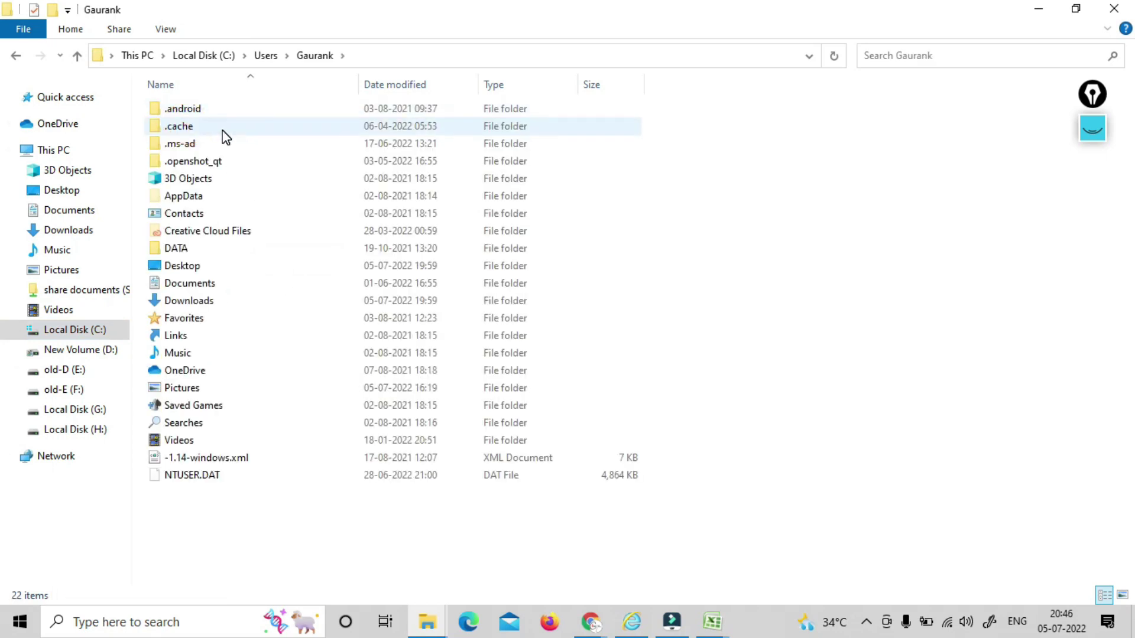
key(alt+Tab)
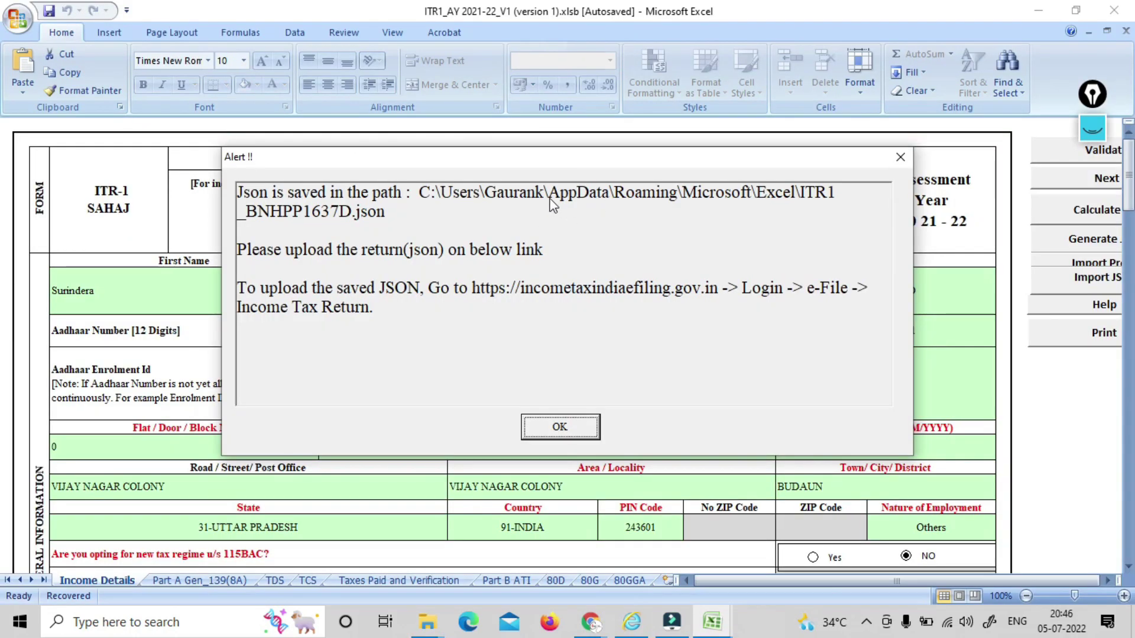
key(alt+Tab)
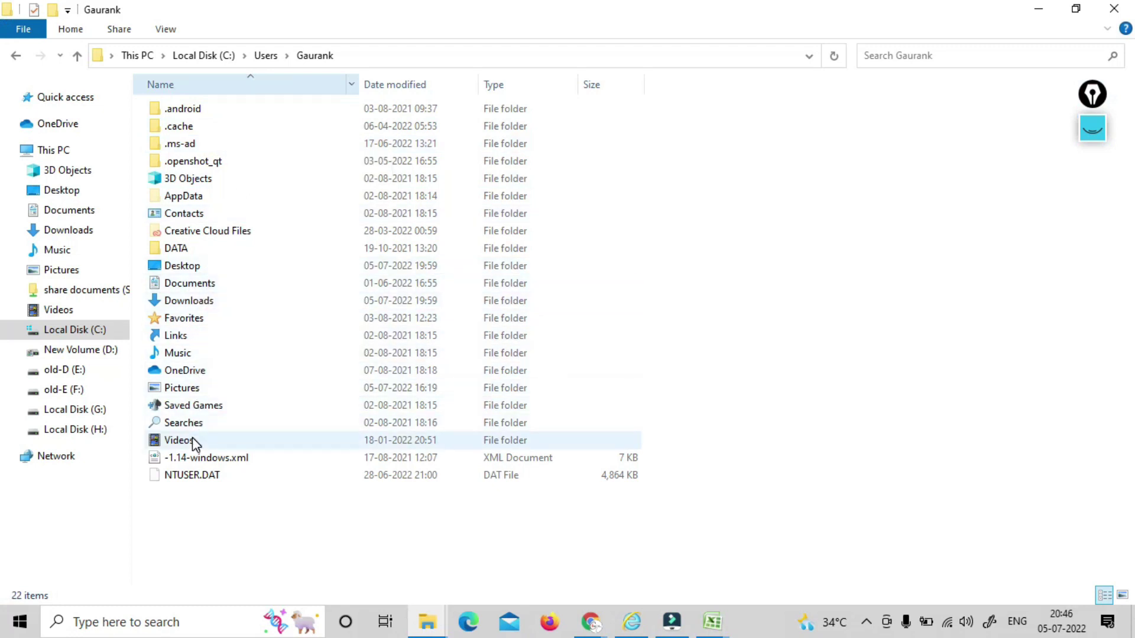
double_click(184, 196)
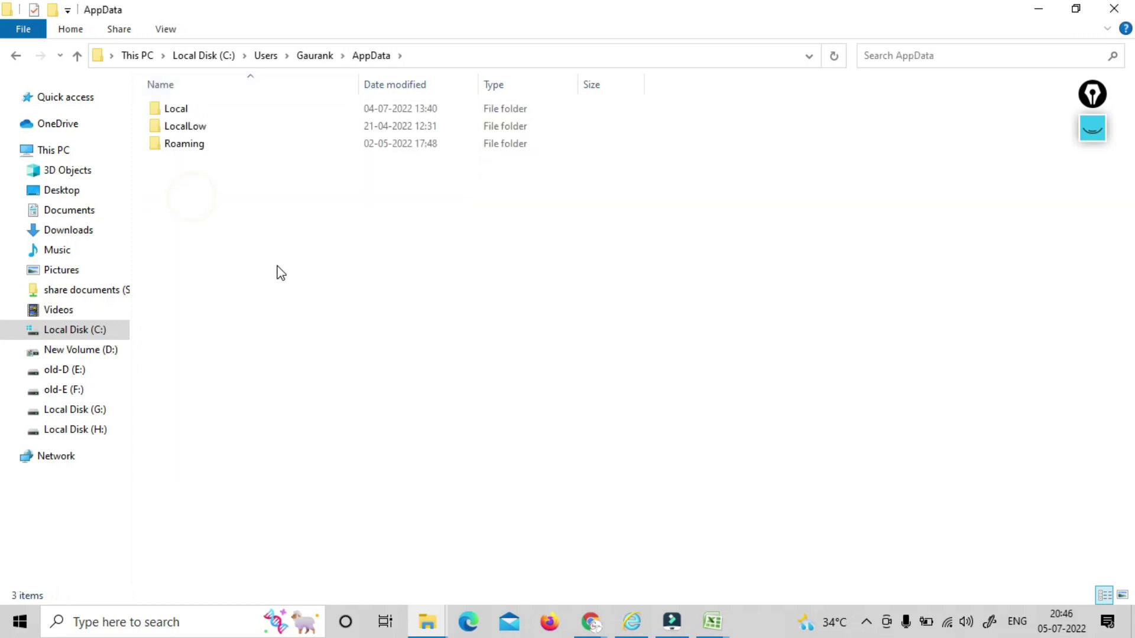
Recheck the JSON path in the Excel alert and open the Roaming folder inside AppData
key(alt+Tab)
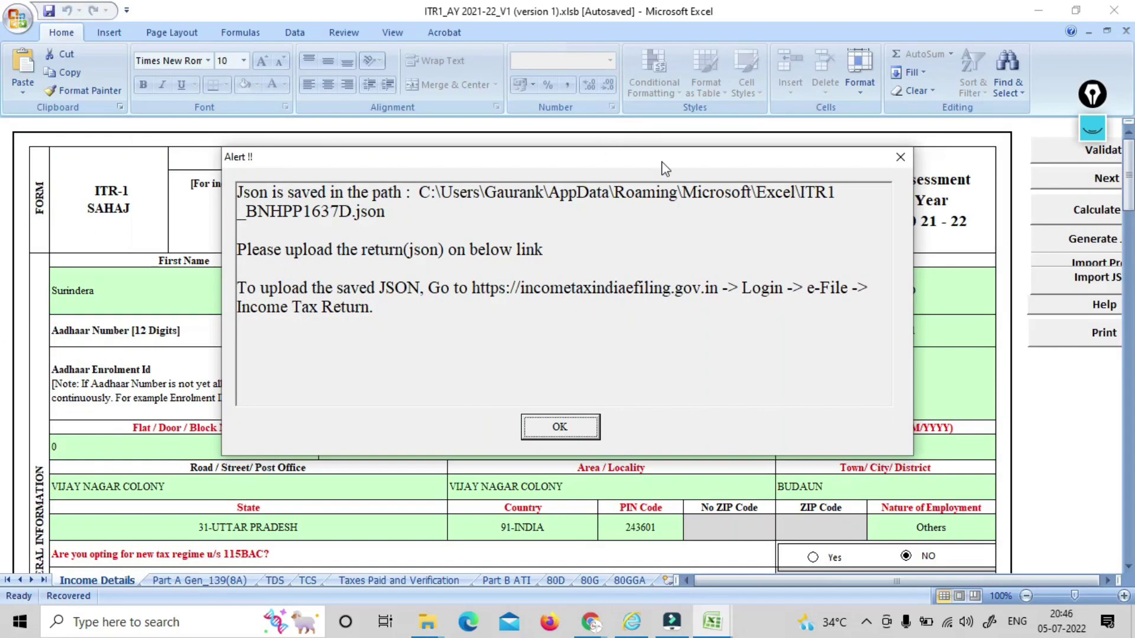
key(alt+Tab)
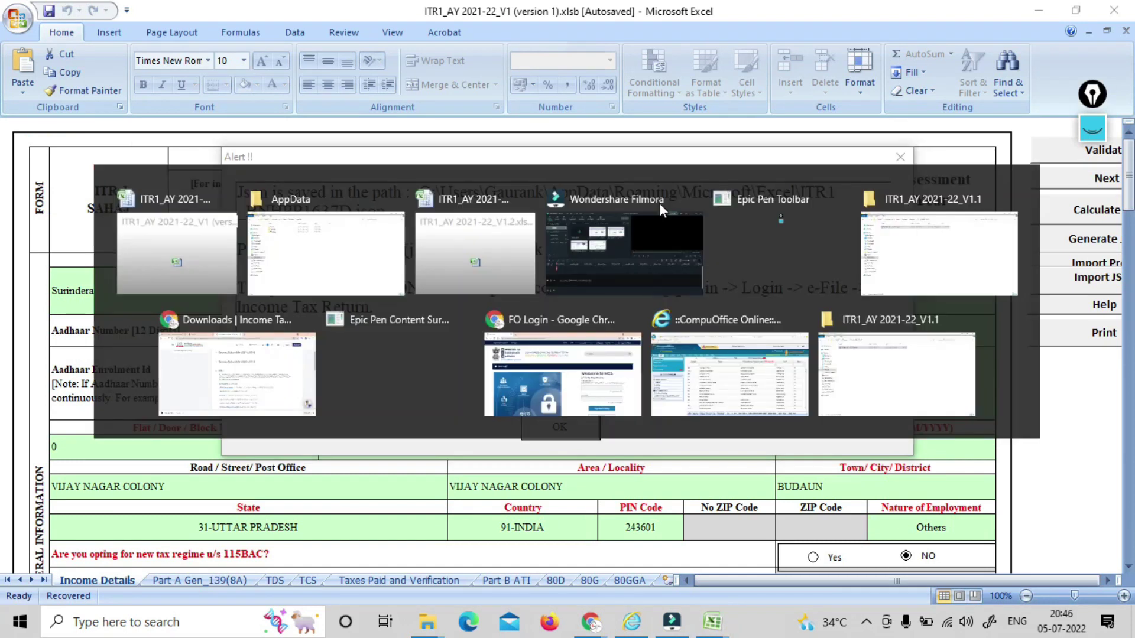
key(alt+Tab)
key(alt+Tab)
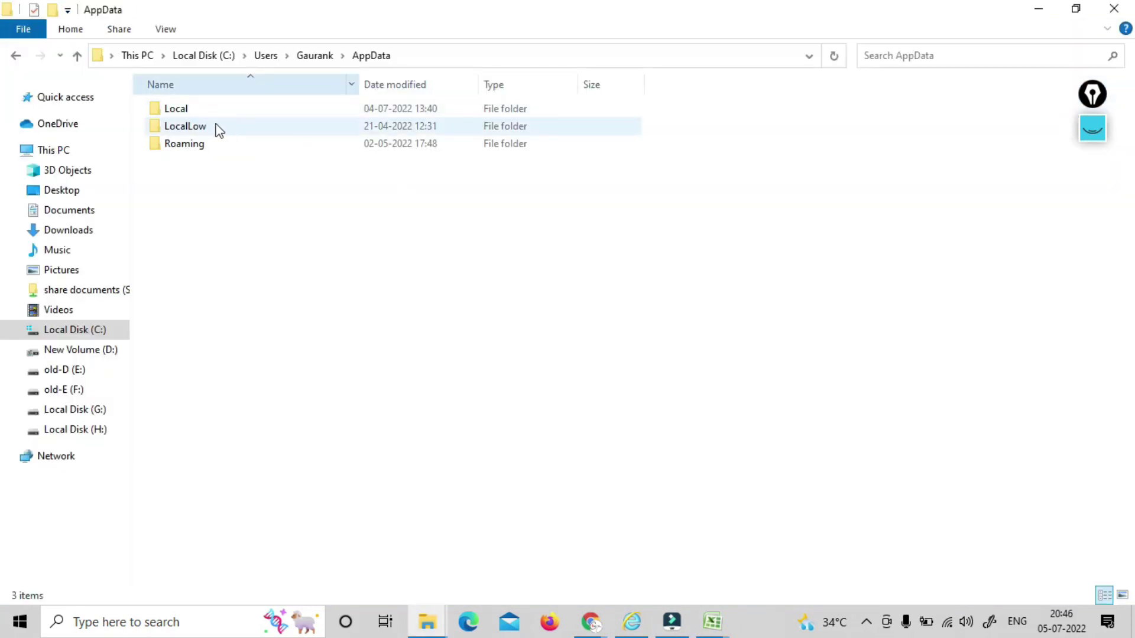
double_click(208, 148)
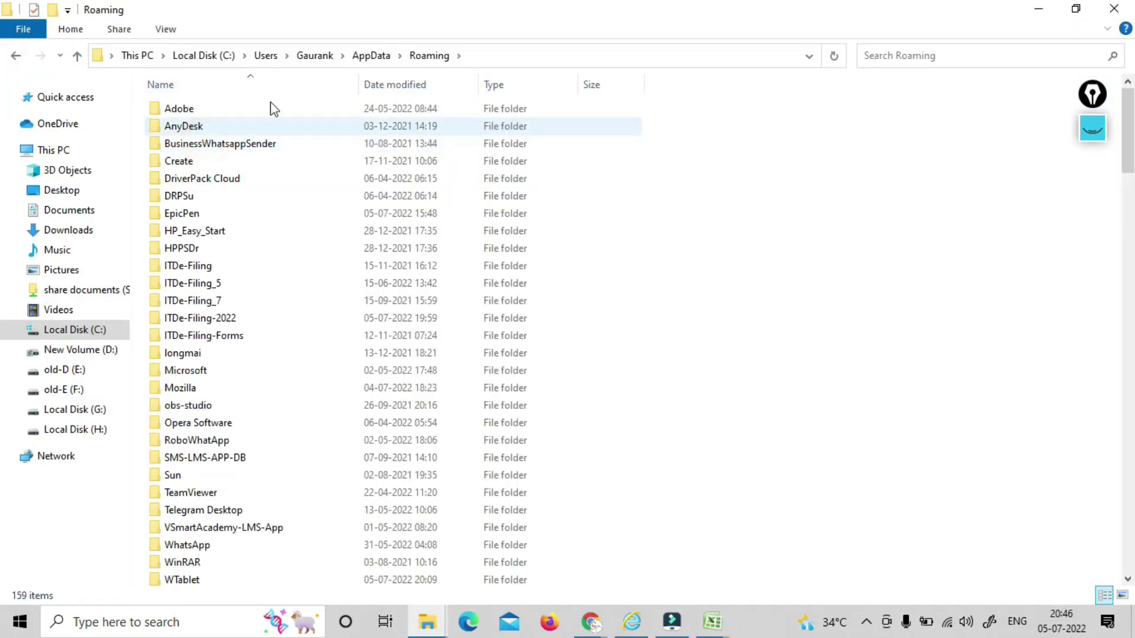
Following the path in the alert, open the Microsoft\Excel folder inside Roaming and select the saved ITR1 JSON file
key(alt+Tab)
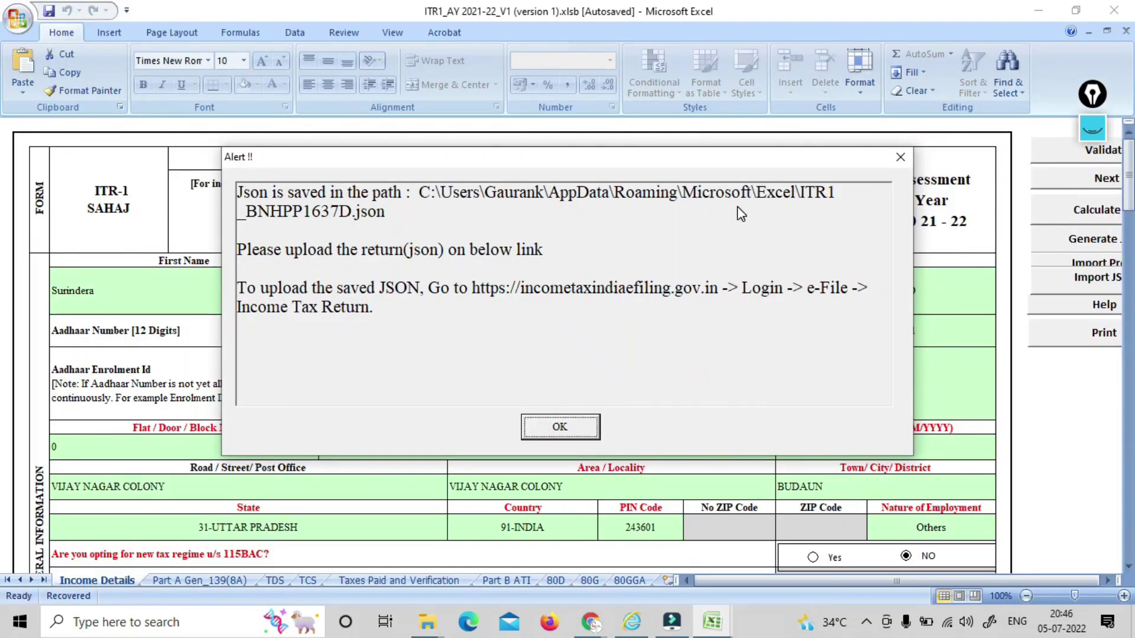
key(alt+Tab)
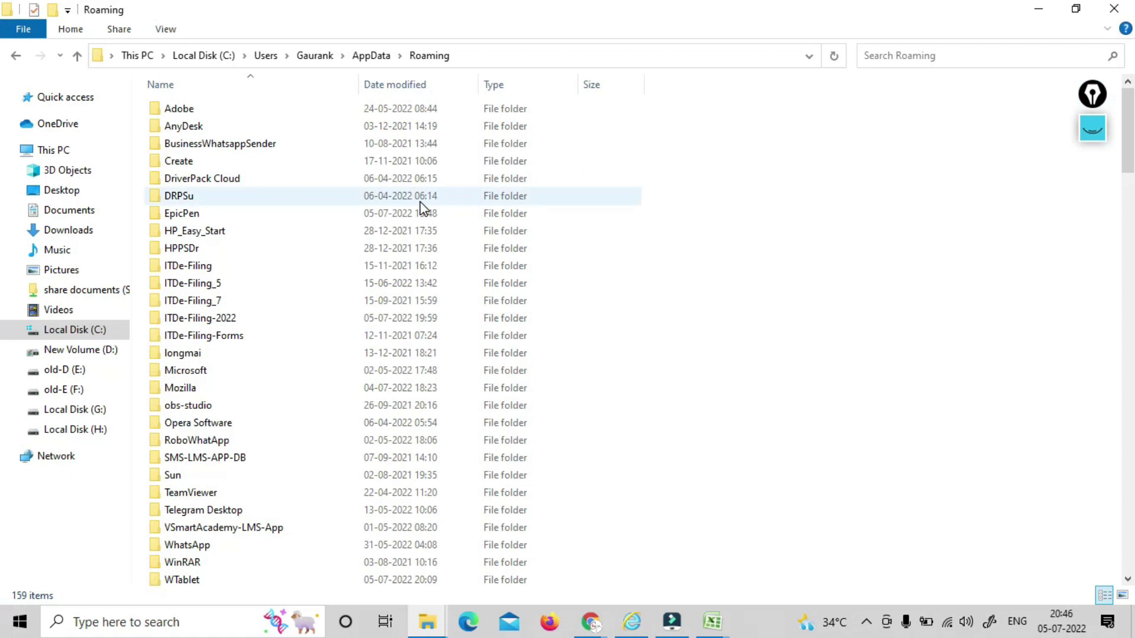
click(212, 320)
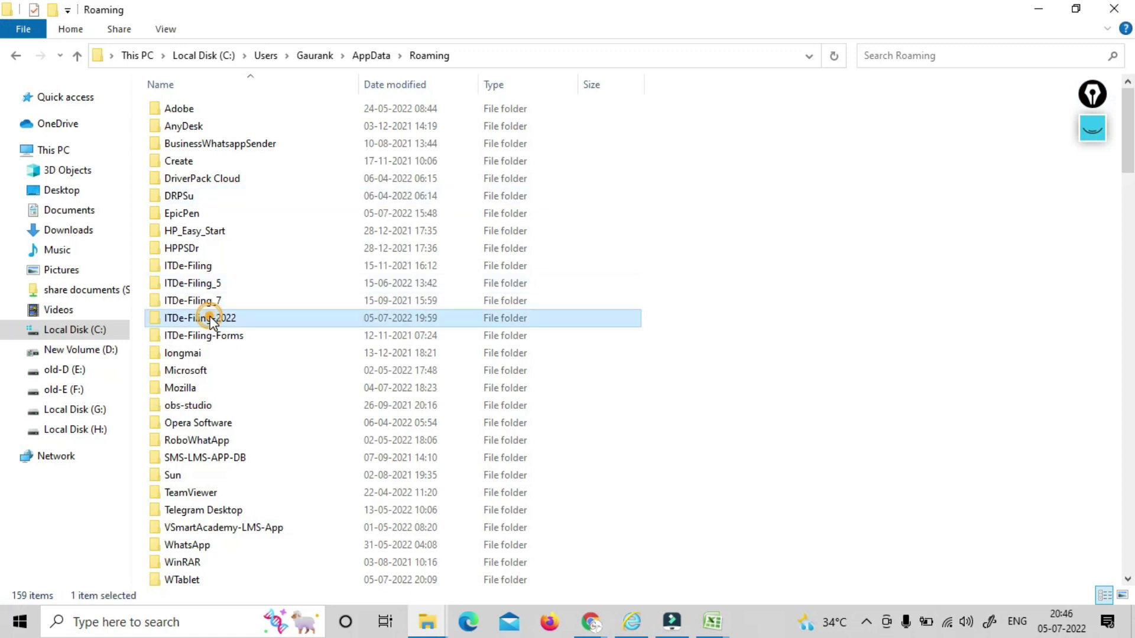
double_click(186, 371)
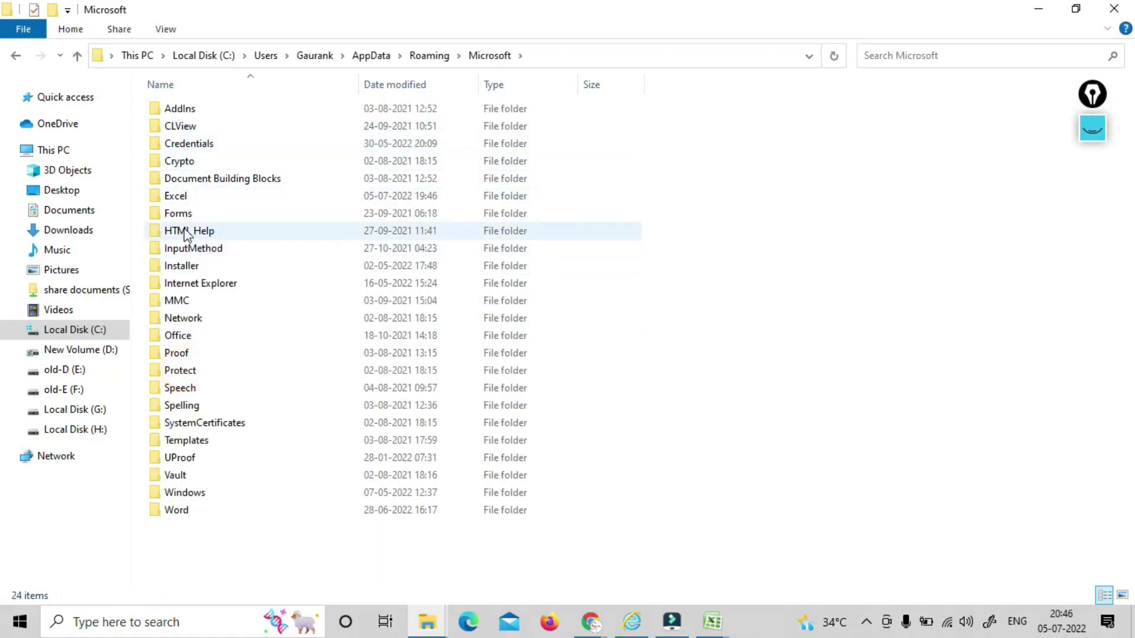
double_click(188, 197)
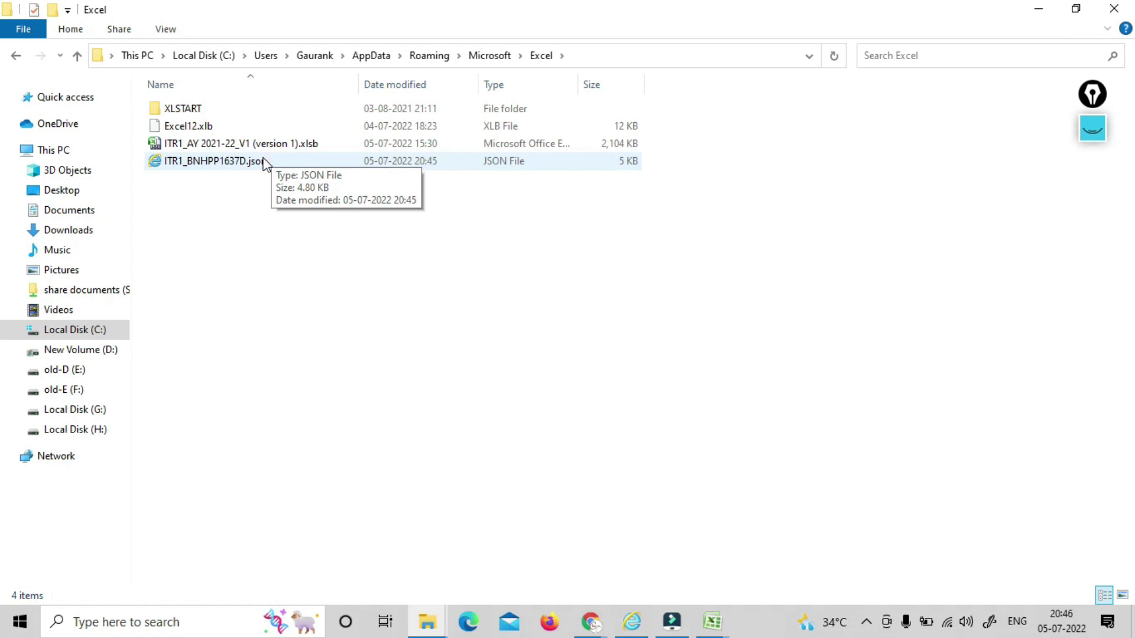
click(264, 164)
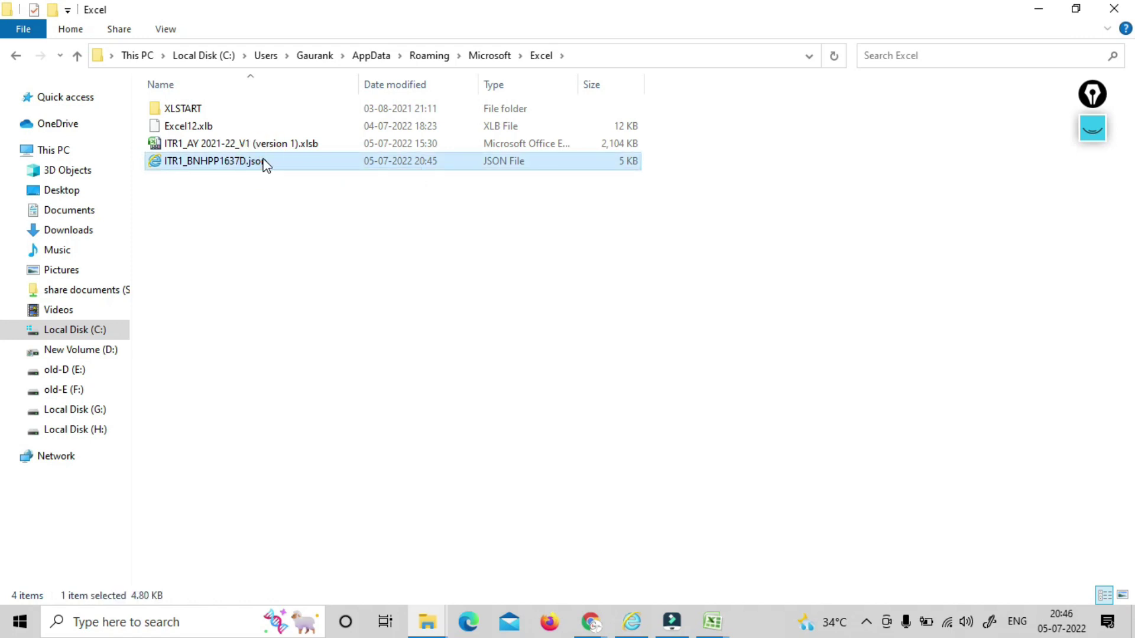
Switch to CompuOffice Online, filter the party list by the taxpayer's name, and open that party's tax computation
key(alt+Tab)
key(alt+Tab)
key(alt+Tab)
key(alt+Tab)
key(alt+Tab)
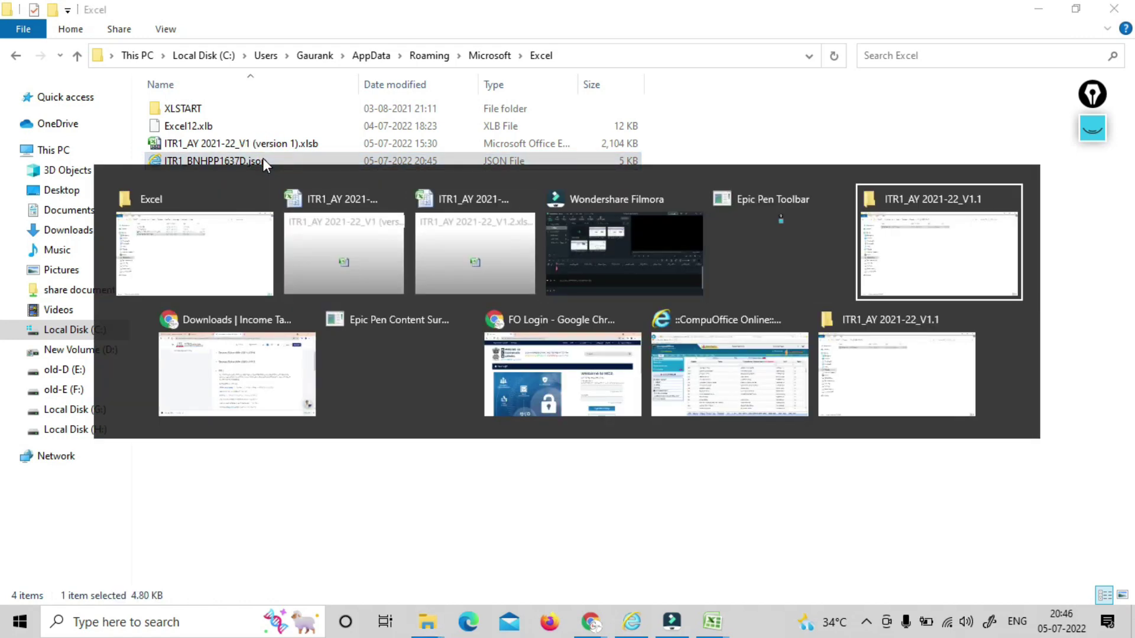
key(alt+Tab)
key(alt+Tab)
key(alt+Tab)
key(alt+Tab)
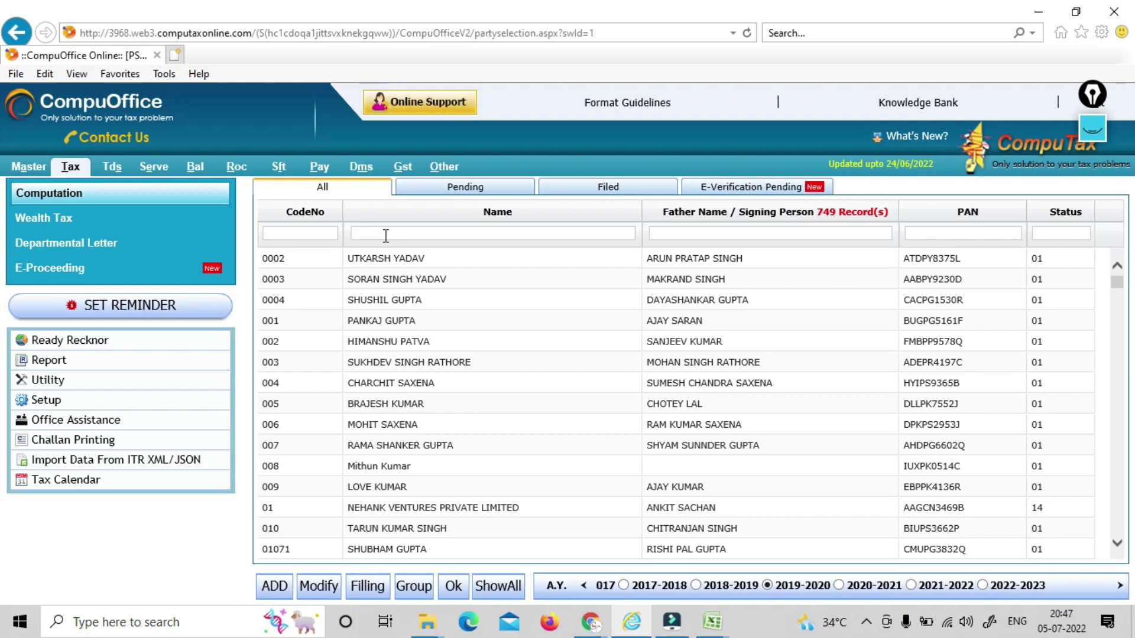
text(suri)
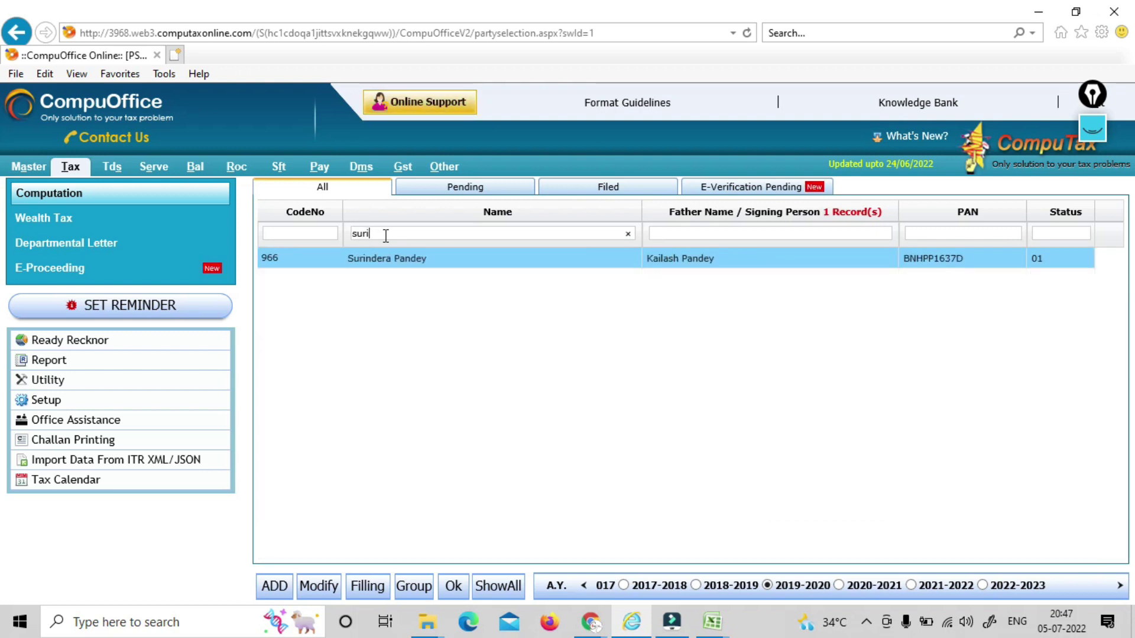
click(387, 268)
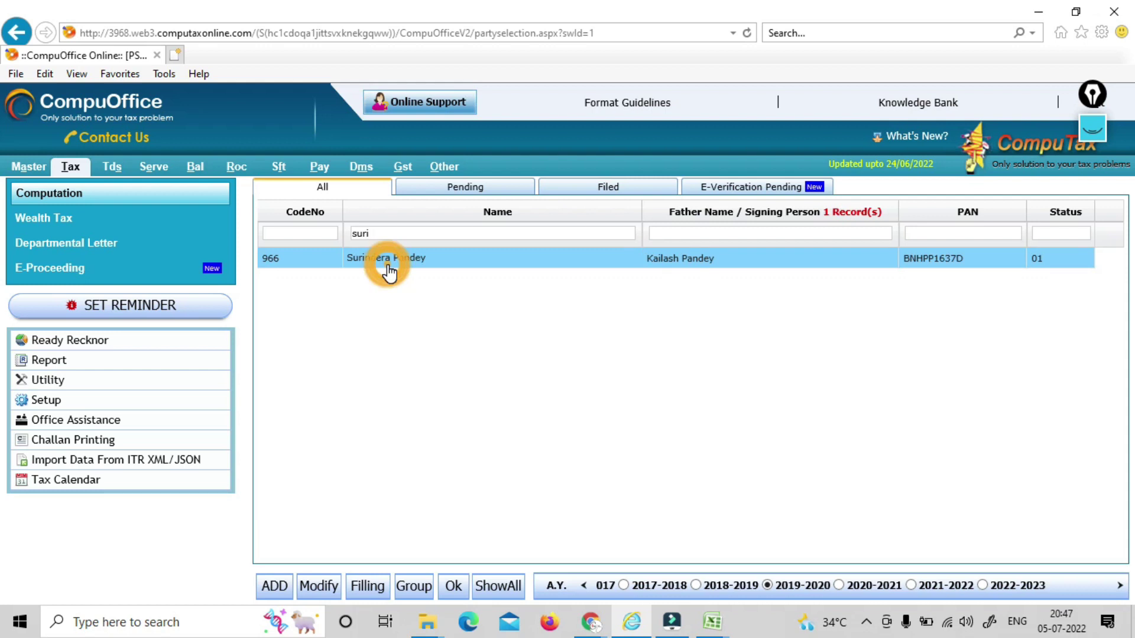
key(Return)
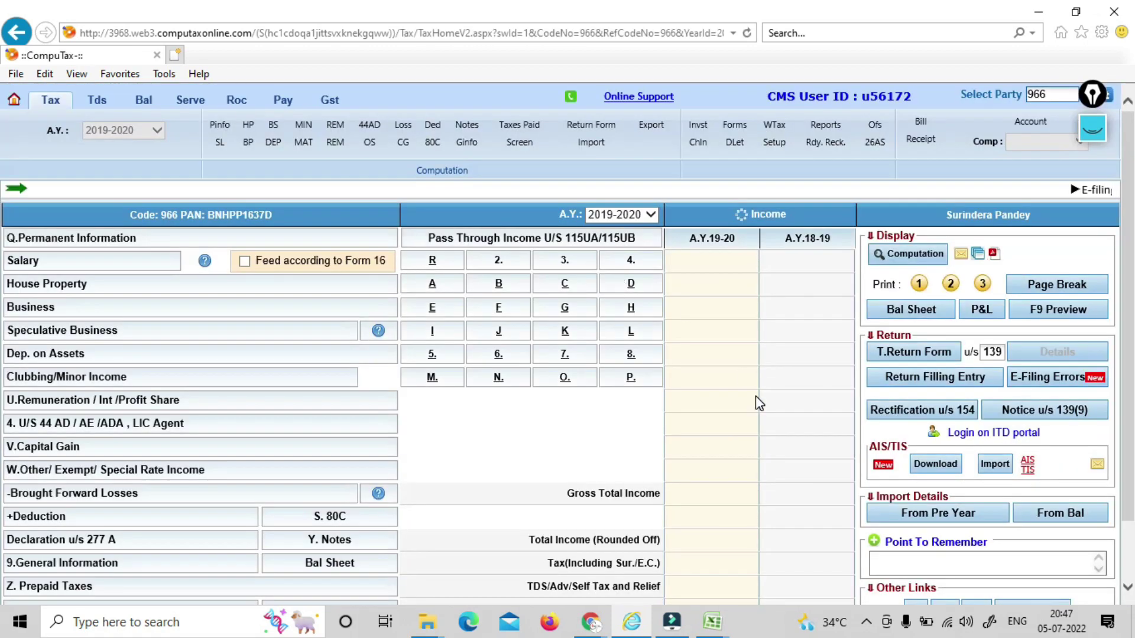
From the party's return form, log in to the income tax e-filing portal and open the File Income Tax Return page
click(899, 353)
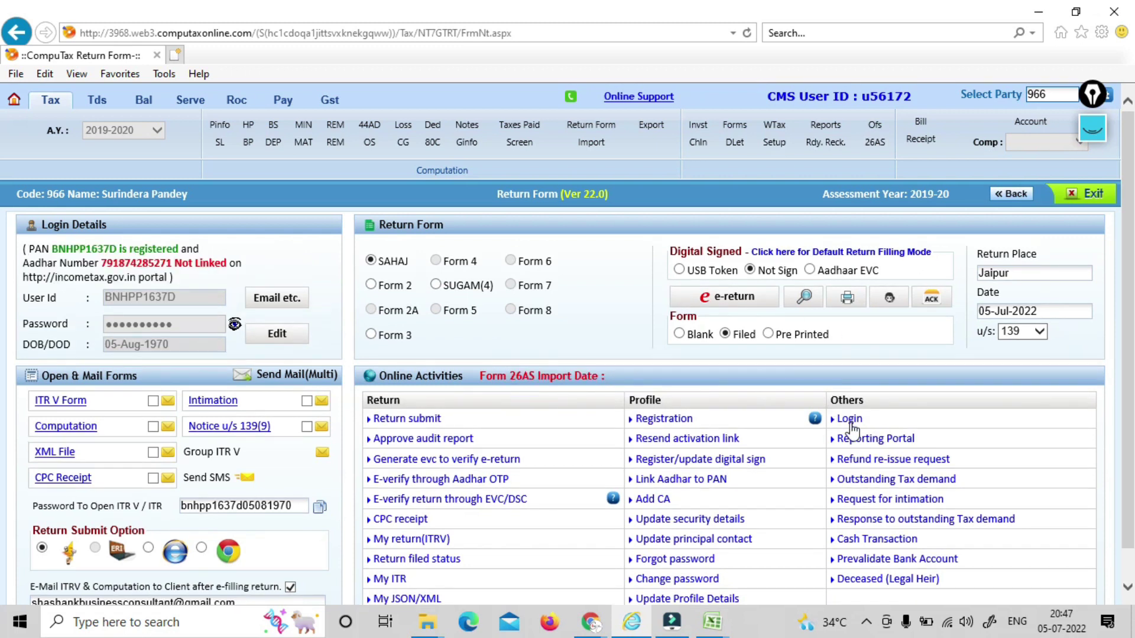
click(848, 421)
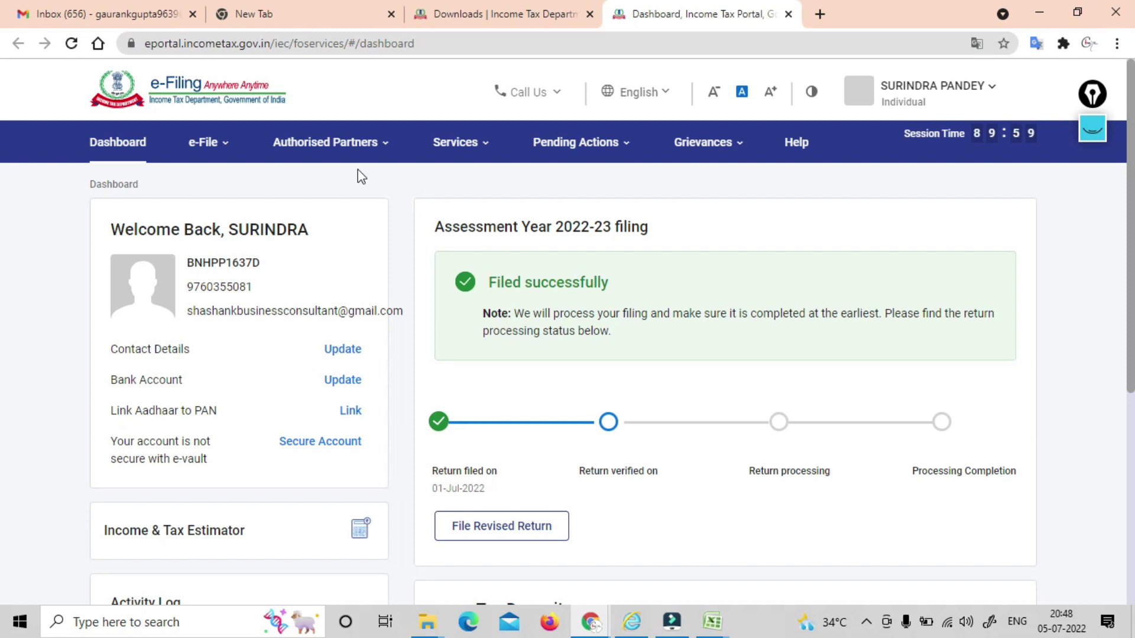
mouse_move(228, 155)
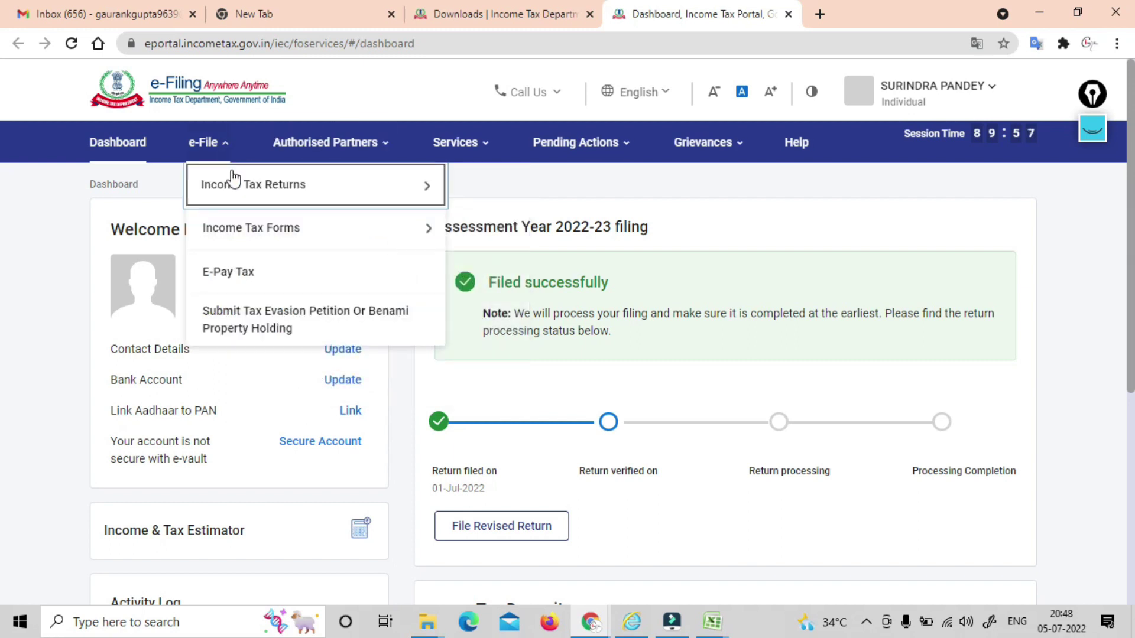
mouse_move(246, 194)
click(542, 188)
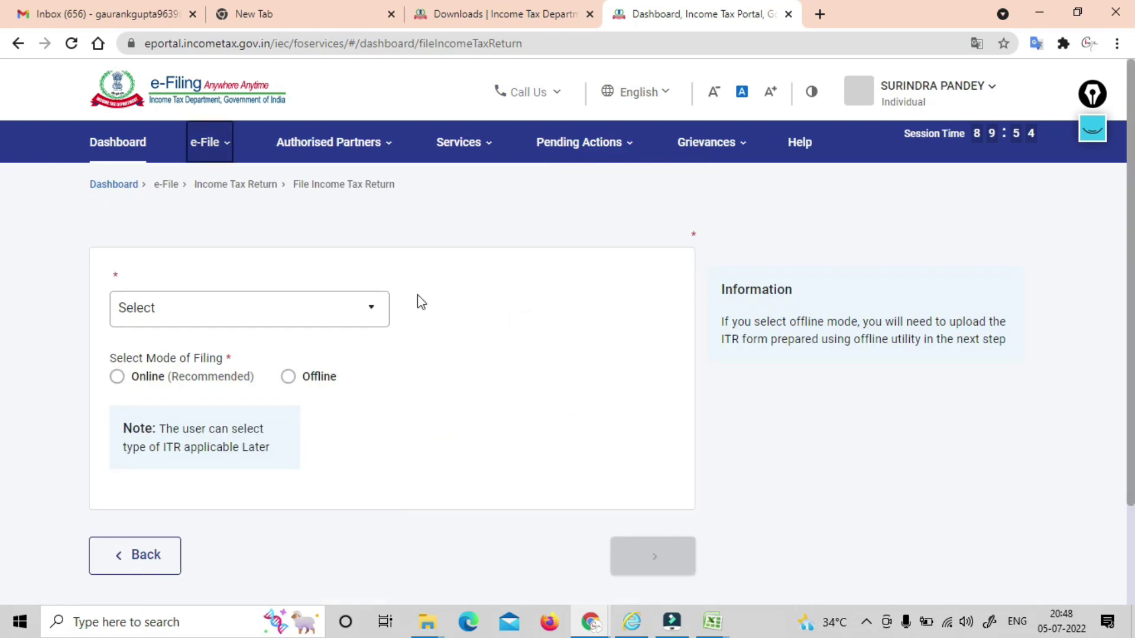
Choose assessment year 2021-22, filing type 139(8A) - Updated Return, No for audit u/s 44AB and ITR-1, and continue to the upload page
click(312, 346)
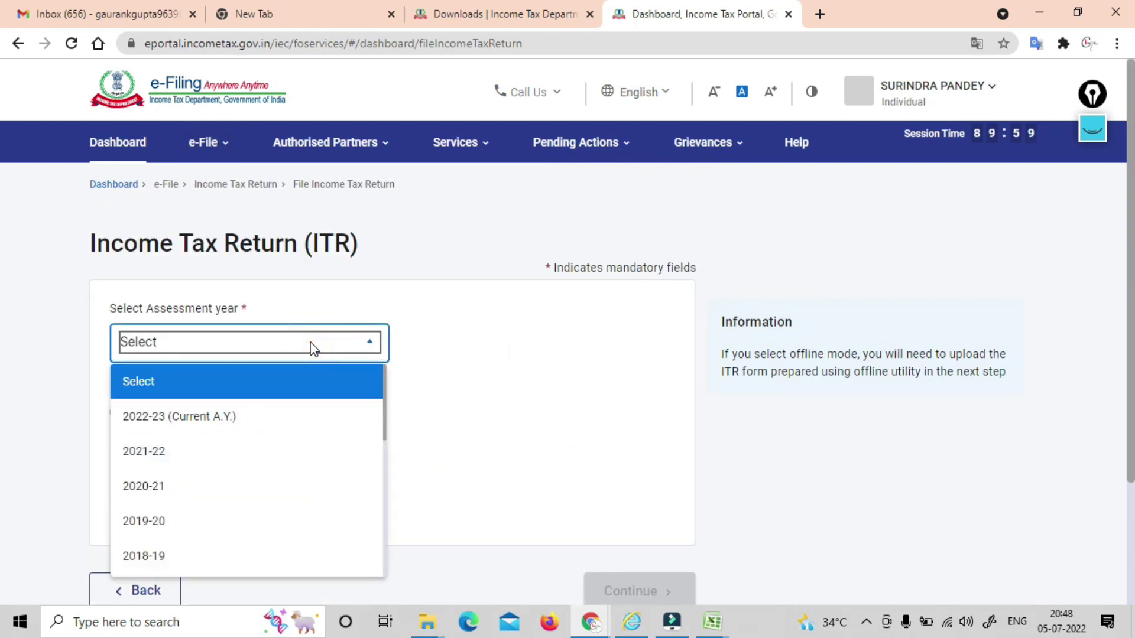
click(207, 462)
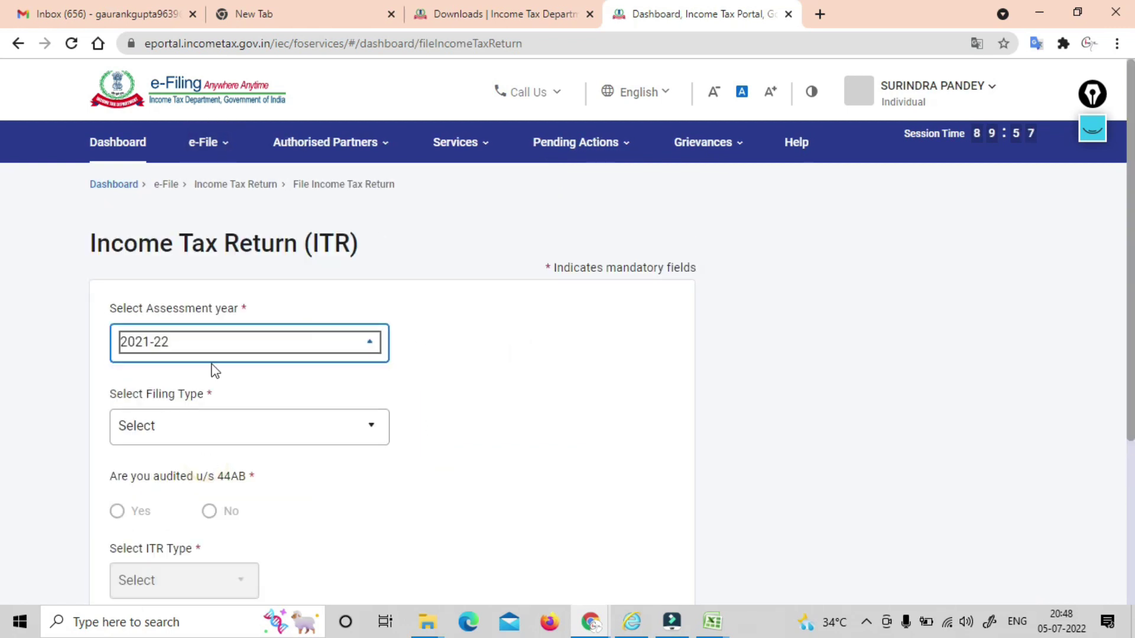
click(239, 426)
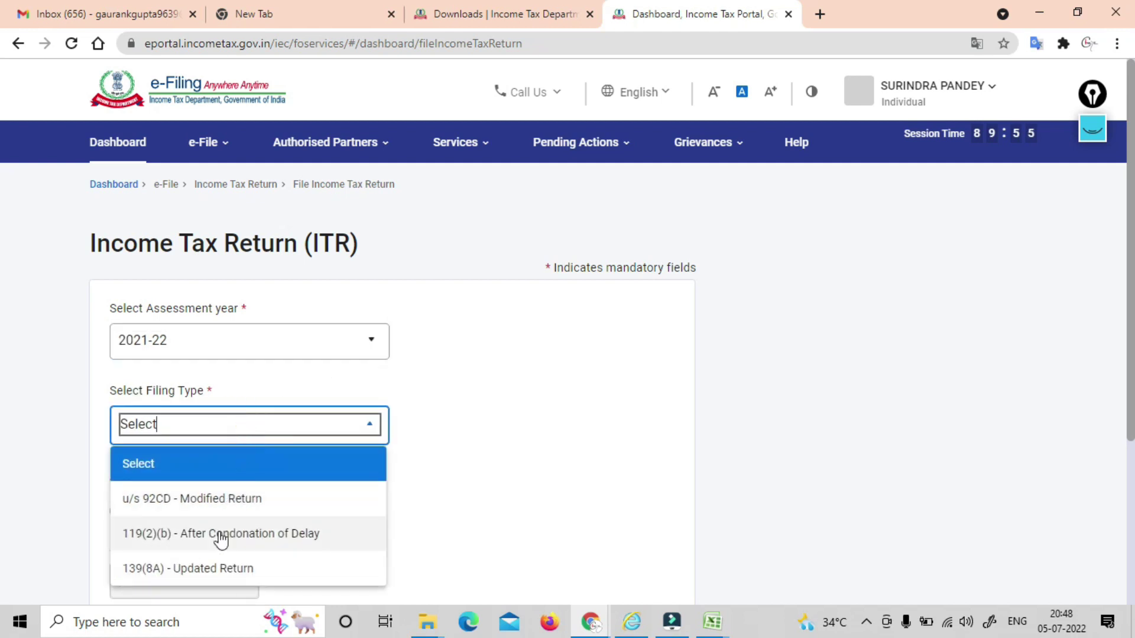
click(202, 569)
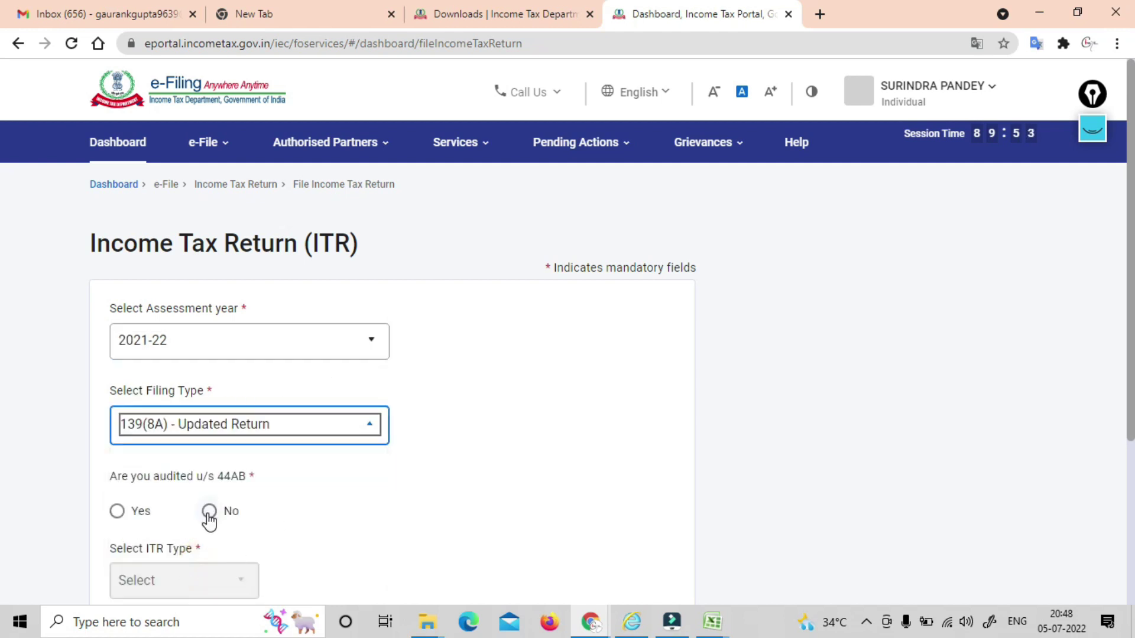
click(209, 512)
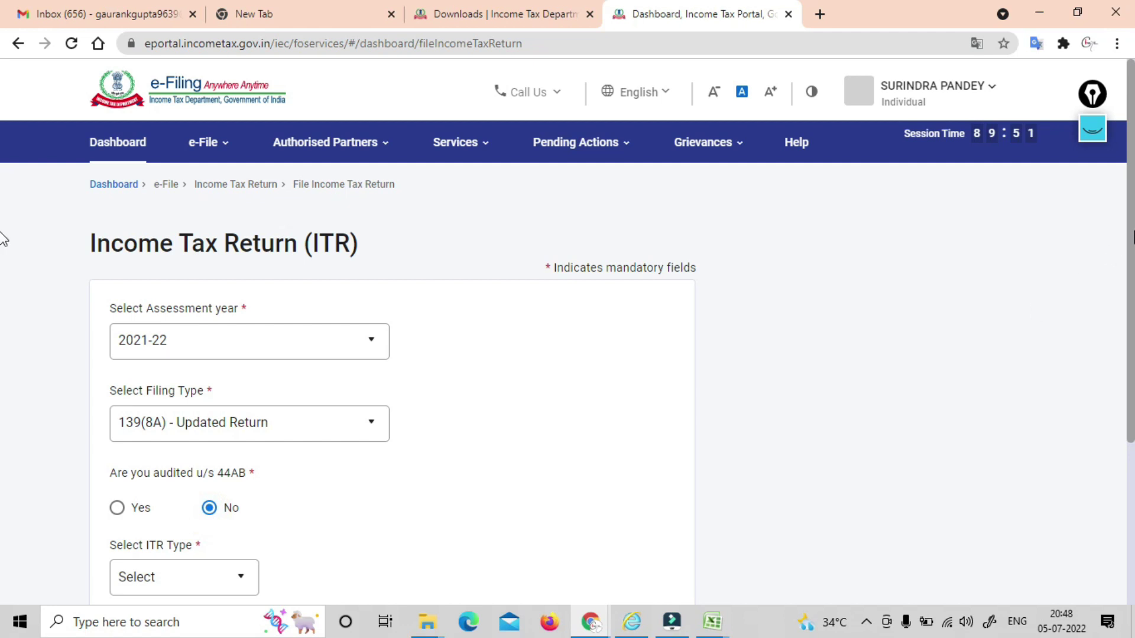
scroll(418, 469, down, 3)
click(224, 414)
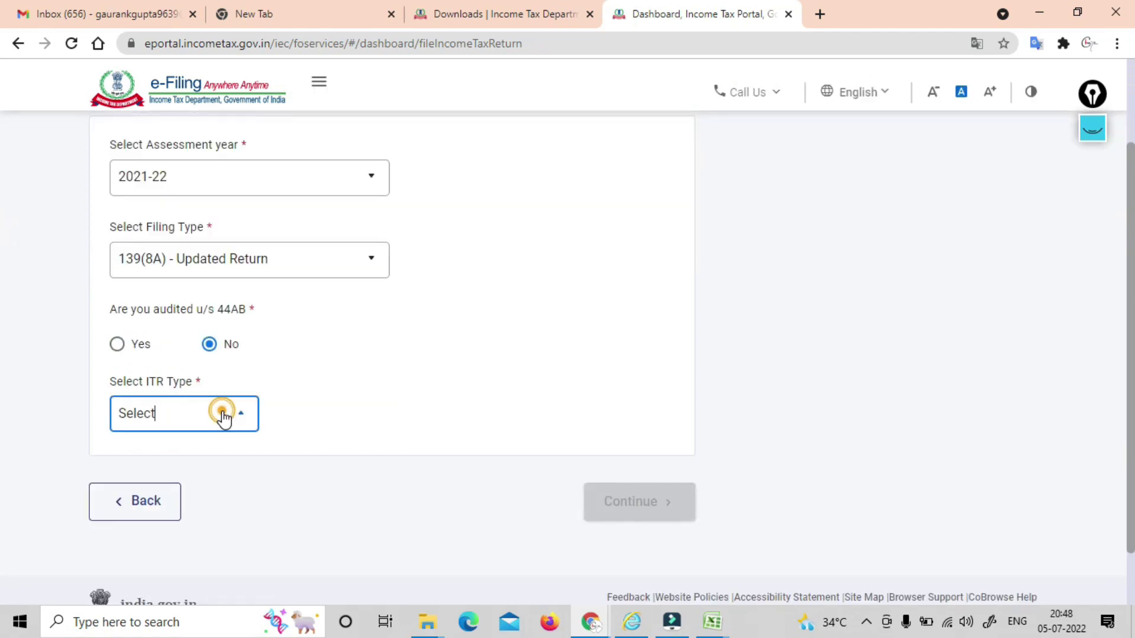
click(182, 493)
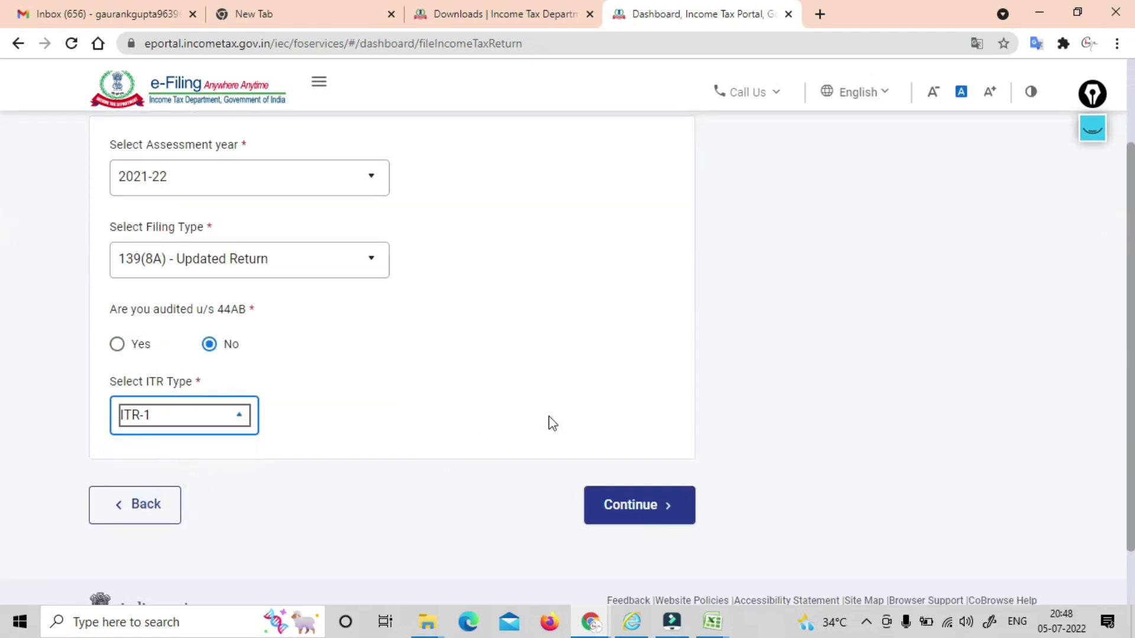
click(609, 508)
Start attaching the filled ITR file and browse to AppData\Roaming in the user's profile on Local Disk (C:)
click(161, 379)
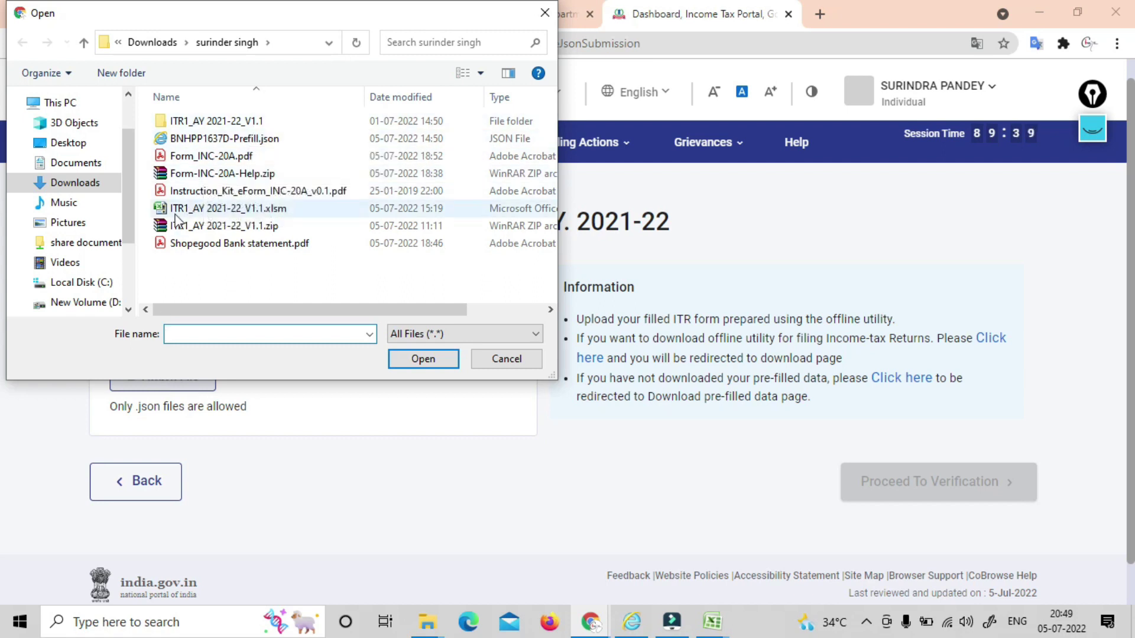
scroll(130, 193, down, 1)
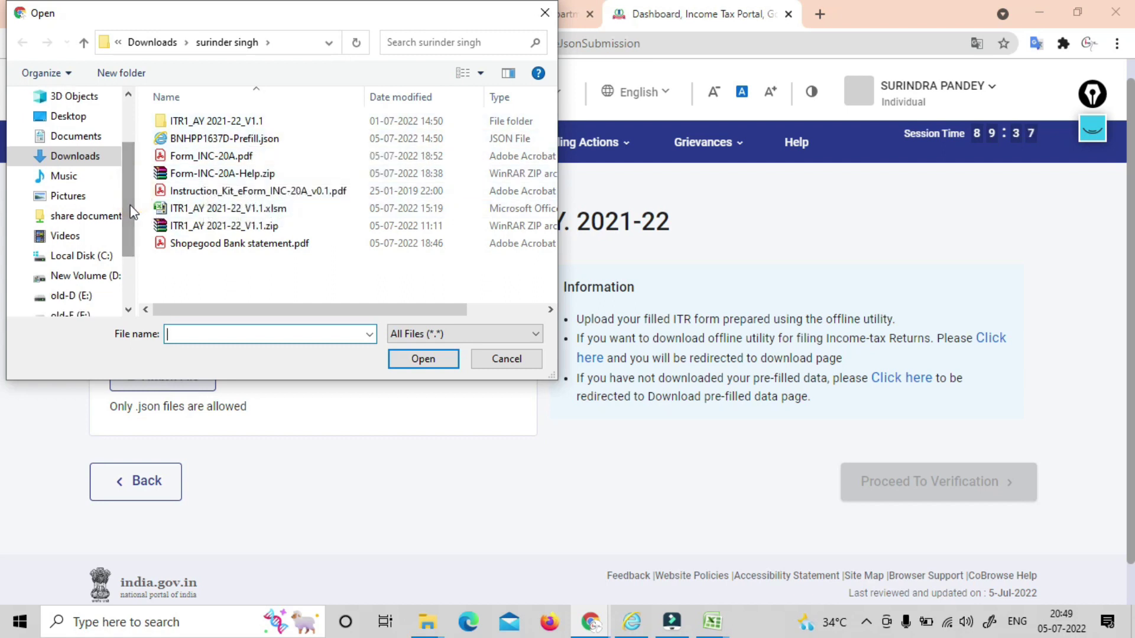
click(83, 261)
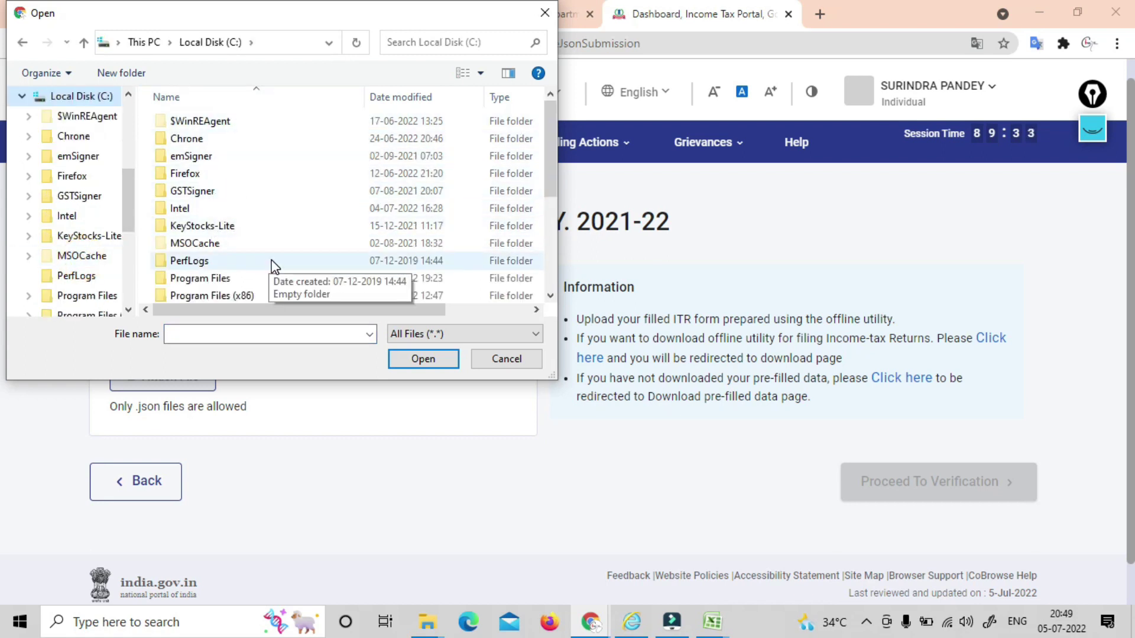
drag(555, 133, 542, 185)
double_click(192, 255)
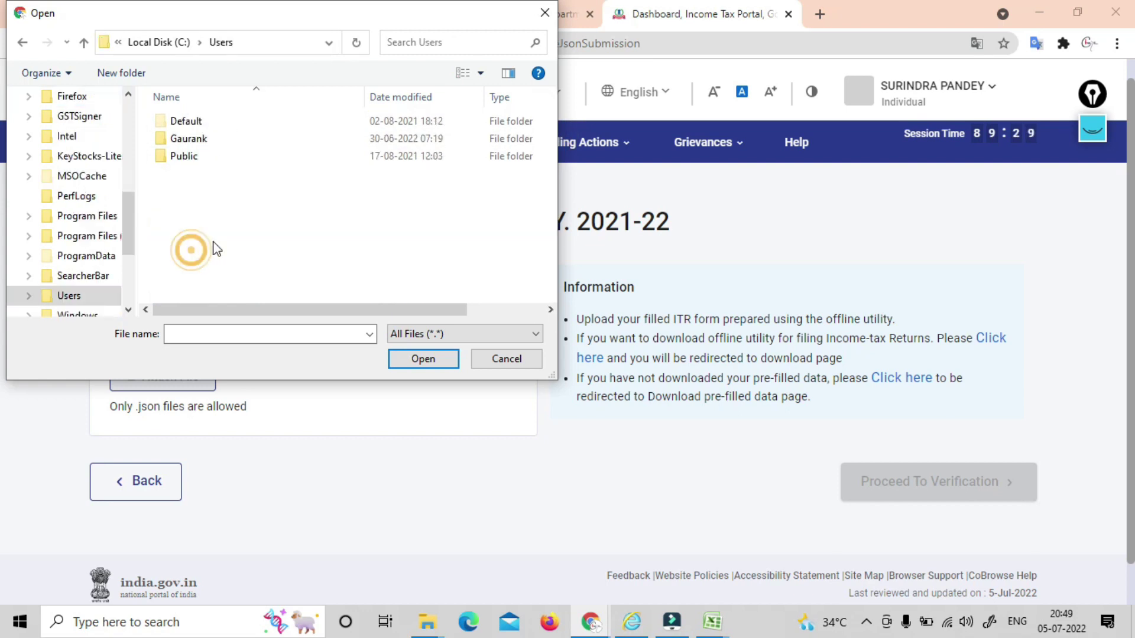
double_click(205, 145)
double_click(226, 213)
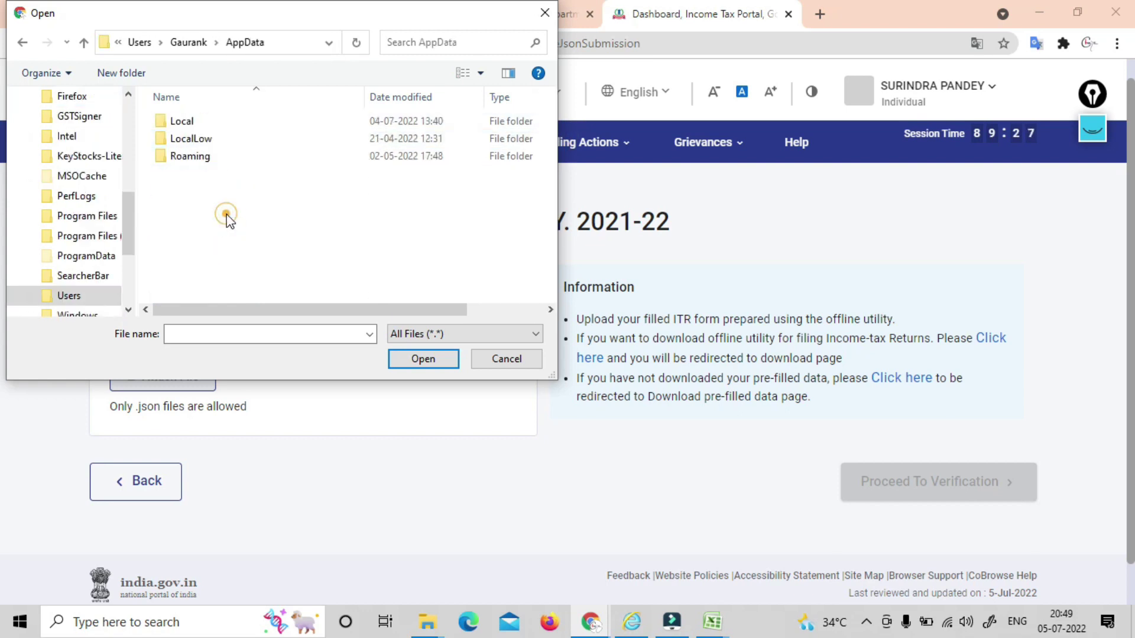
double_click(208, 159)
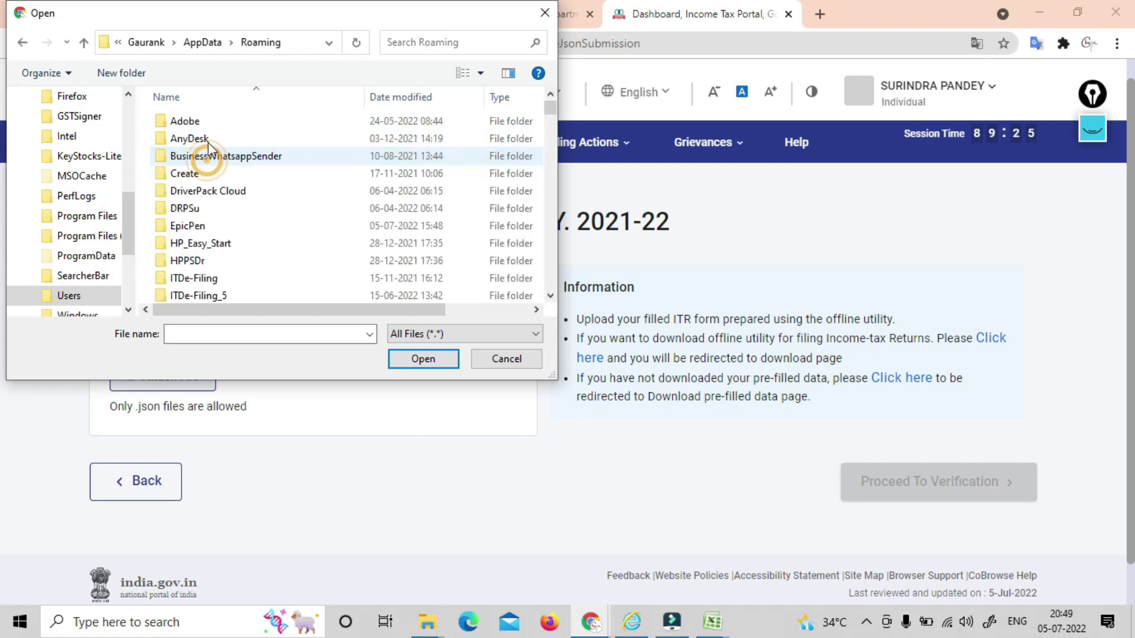
Open the Microsoft\Excel folder inside Roaming and upload the saved ITR1 JSON file for validation
click(201, 190)
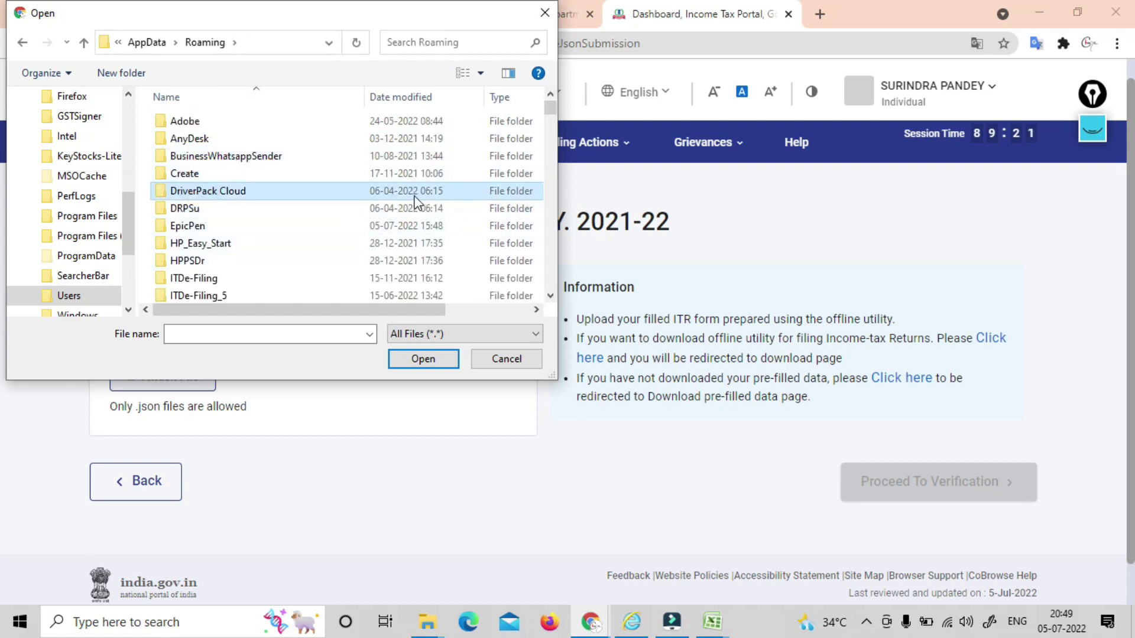
drag(549, 109, 550, 128)
double_click(264, 154)
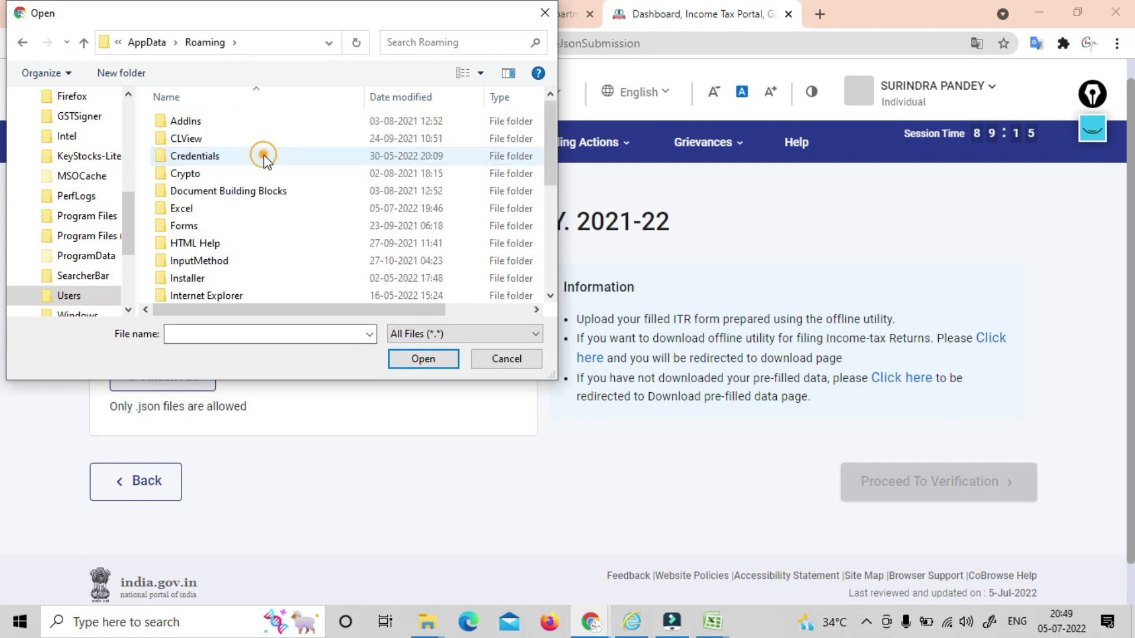
double_click(199, 210)
click(218, 174)
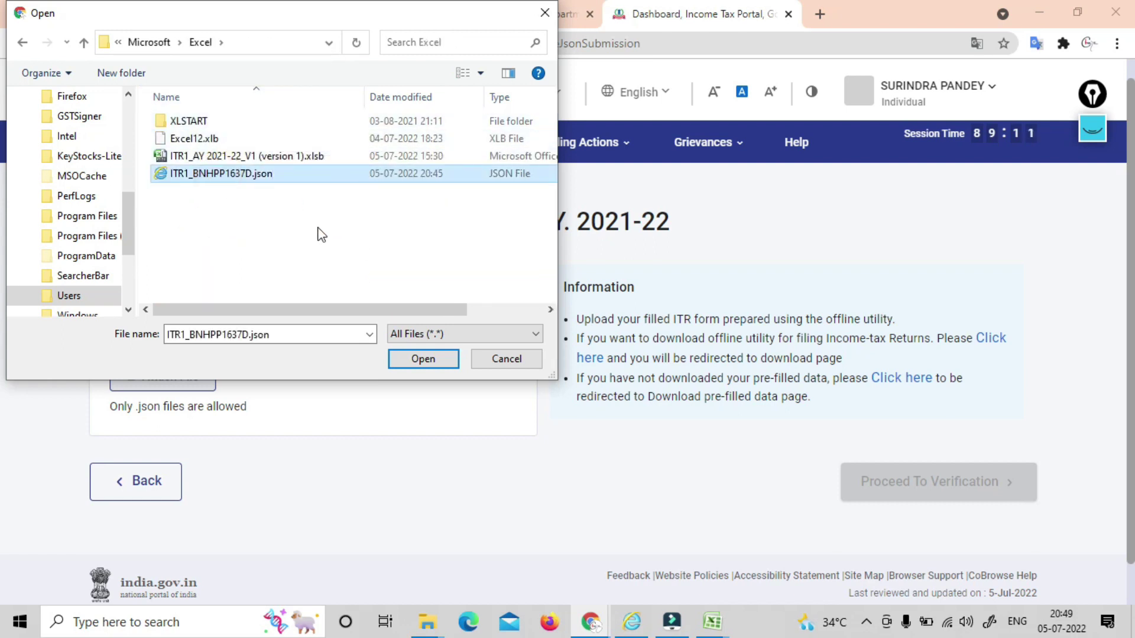
click(408, 358)
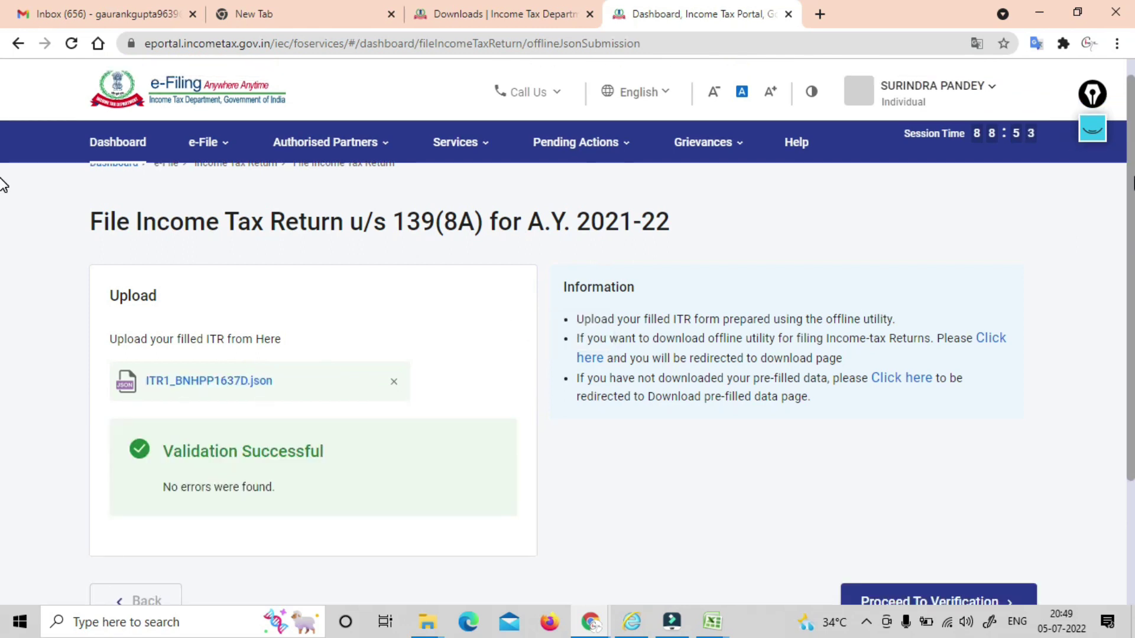
Proceed to verification of the uploaded return and continue with instant eVerification via Aadhaar OTP, prevalidated bank or demat account
scroll(3, 185, down, 3)
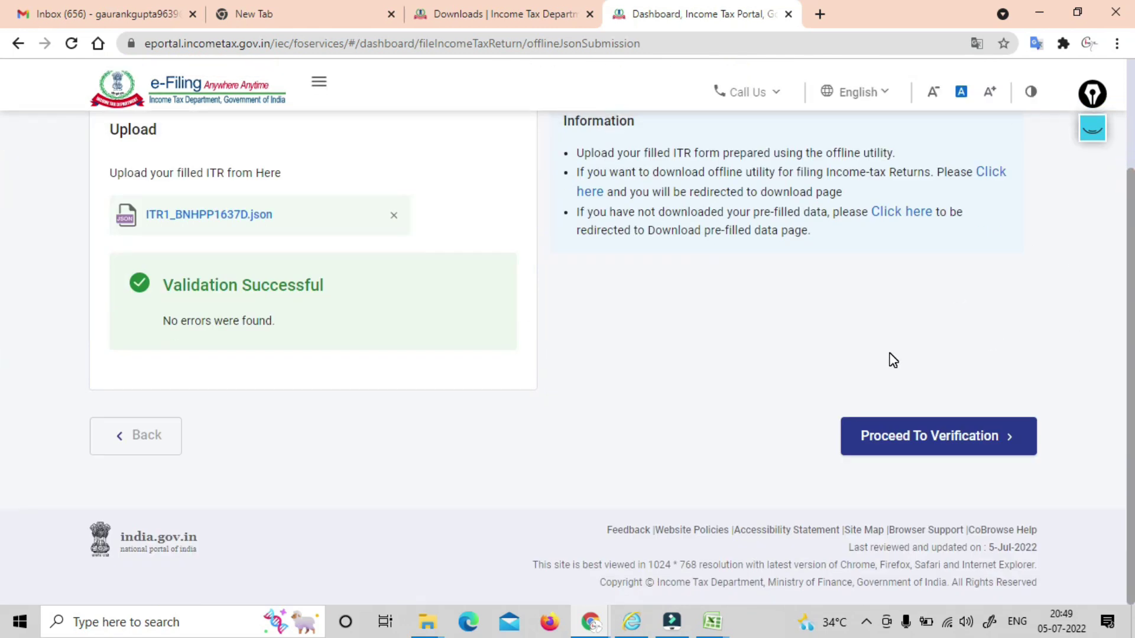
click(922, 440)
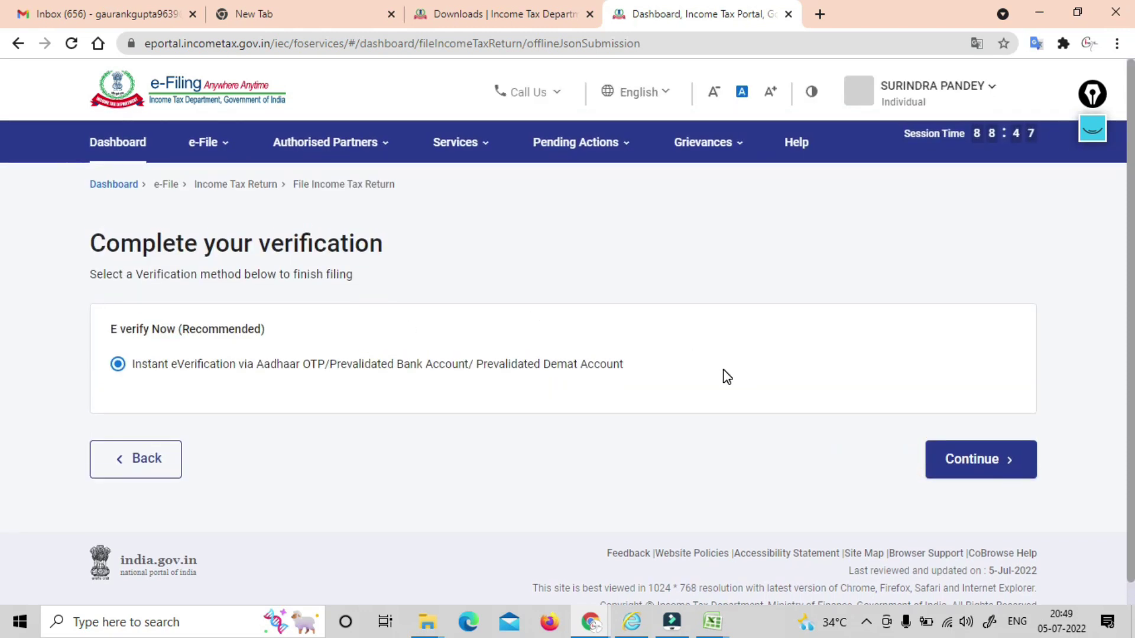
click(946, 465)
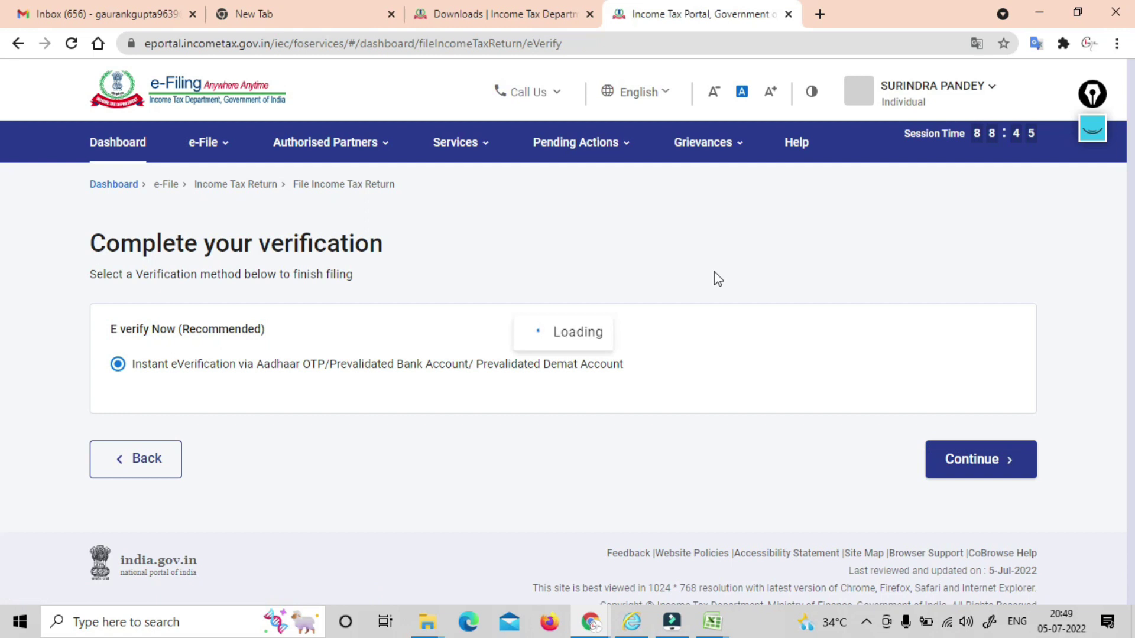
Select e-verification by OTP on the Aadhaar-registered mobile number and review the other verification methods and notes
scroll(3, 172, down, 3)
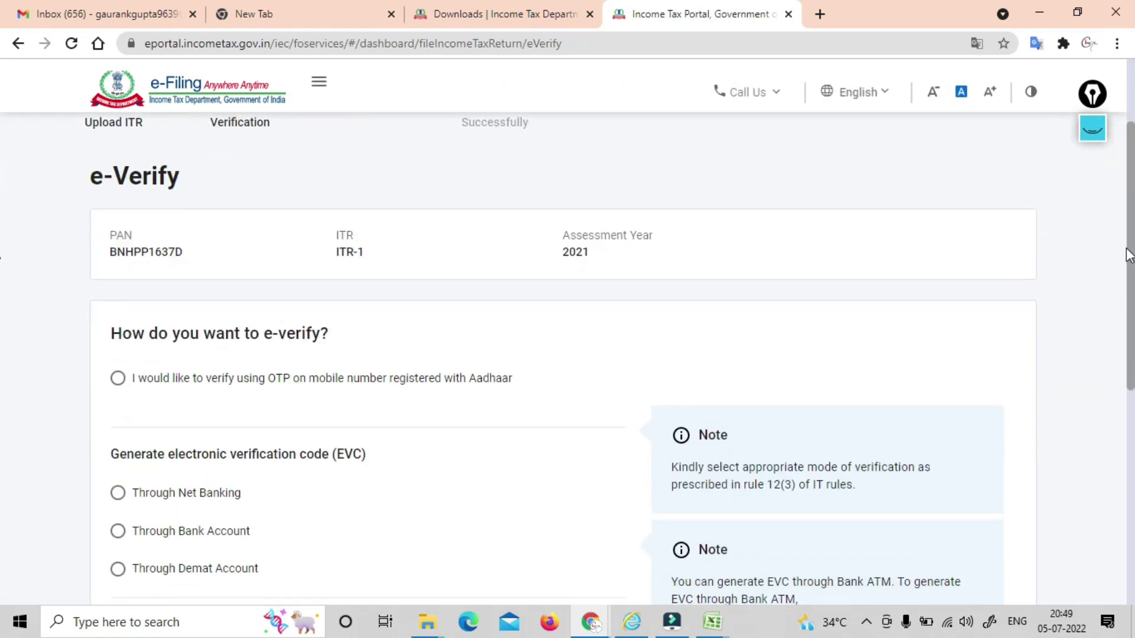
click(117, 381)
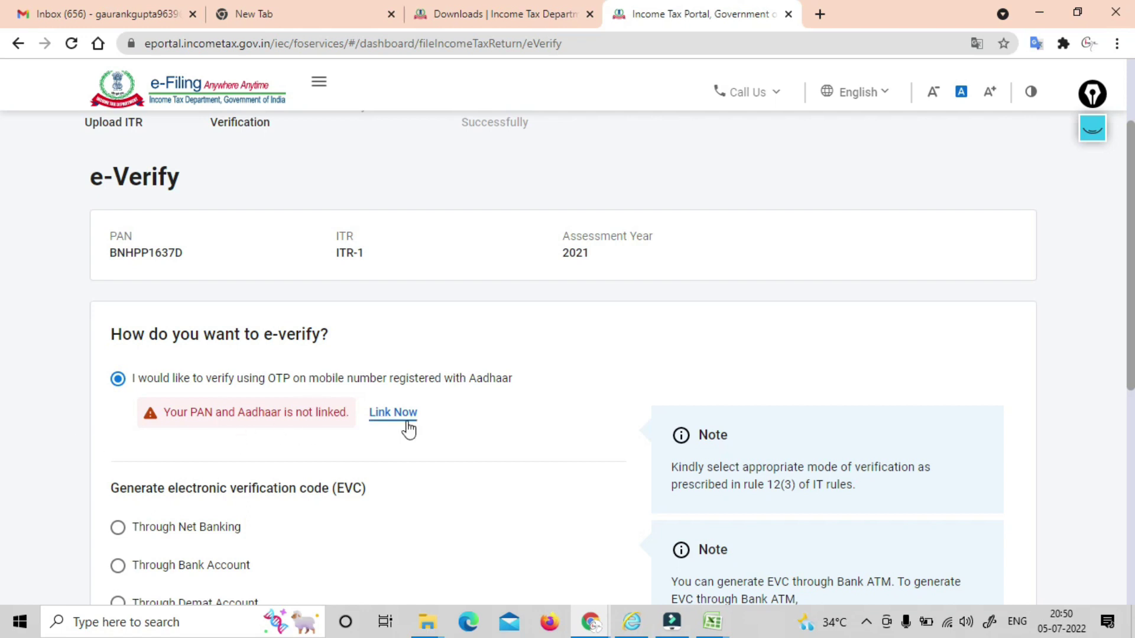
scroll(3, 266, down, 4)
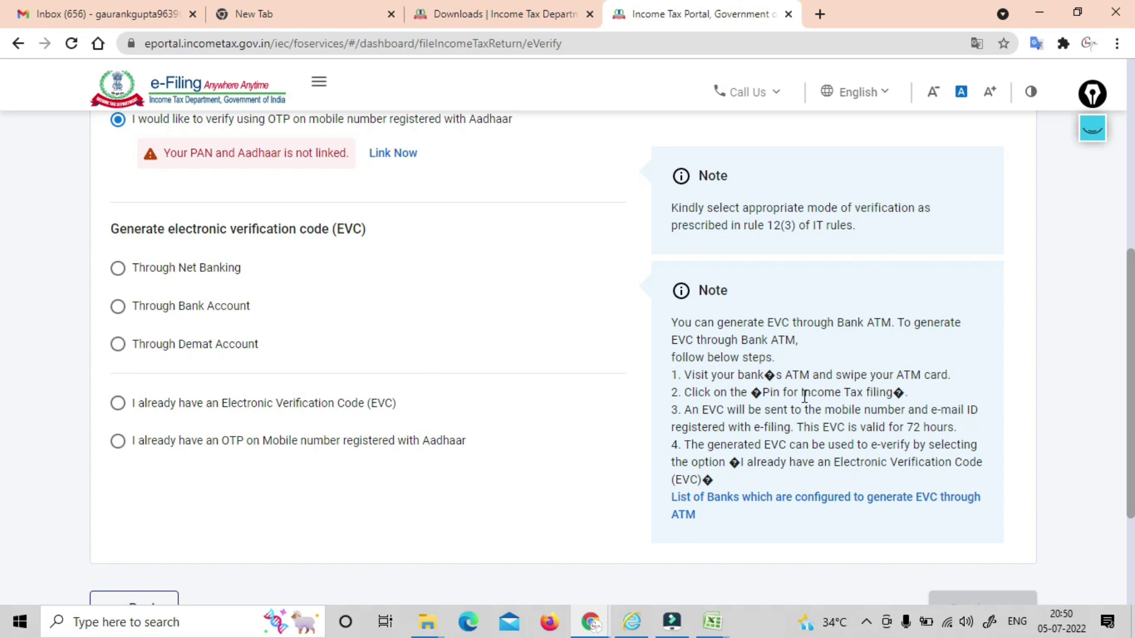
scroll(755, 277, up, 5)
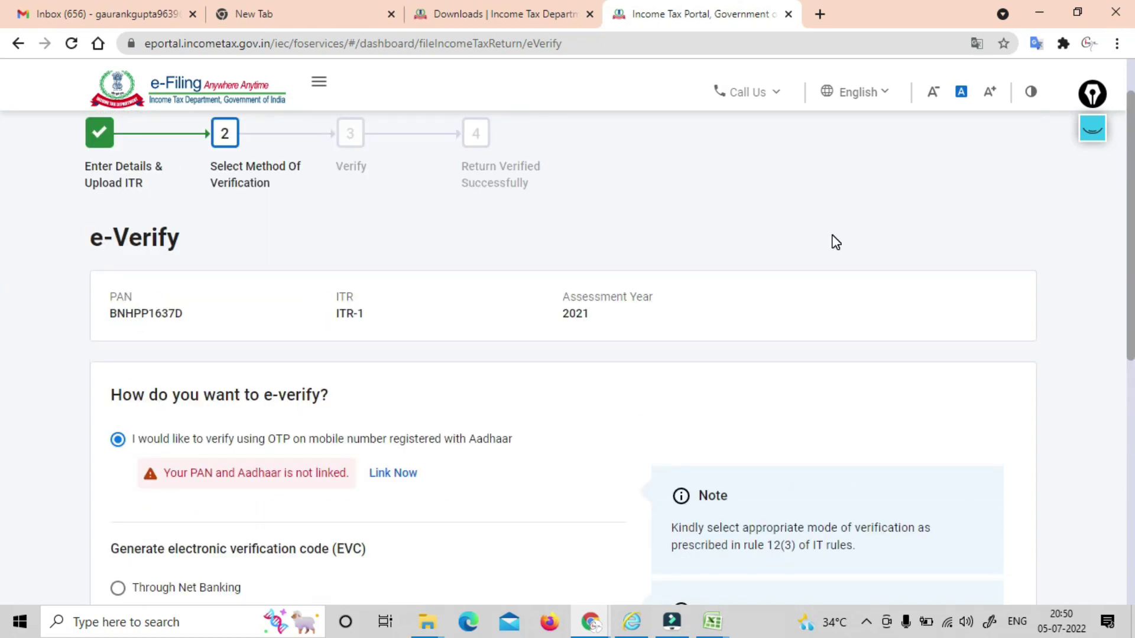